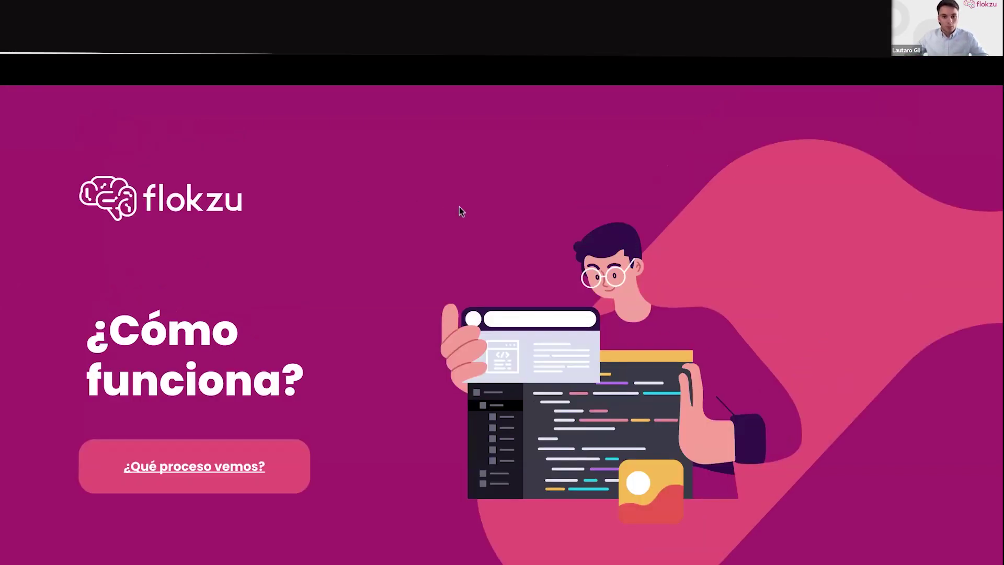
# - Switch to the webinar survey form and review the options offered for the process and country questions
pyautogui.hotkey('ctrl', 'Tab')
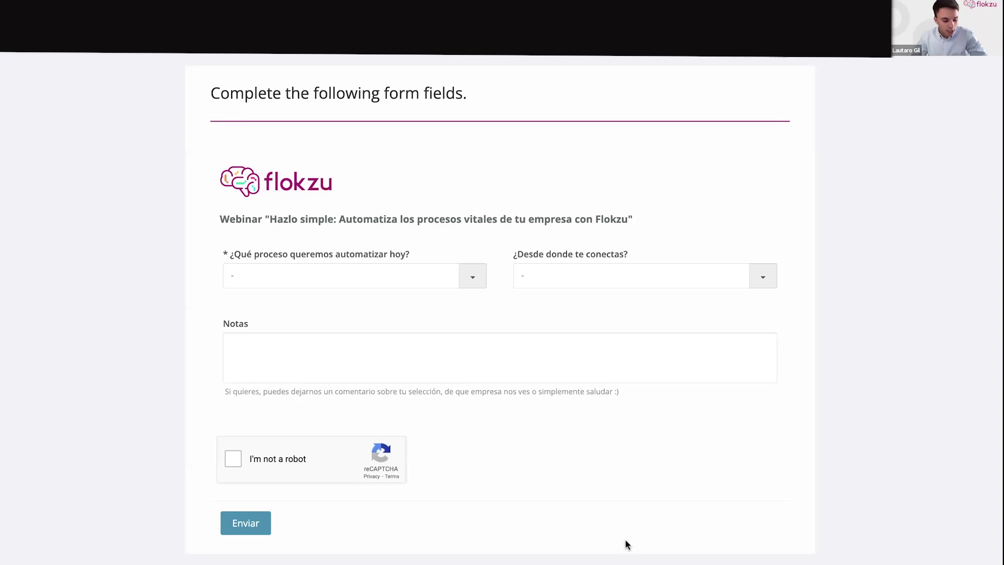
pyautogui.click(439, 281)
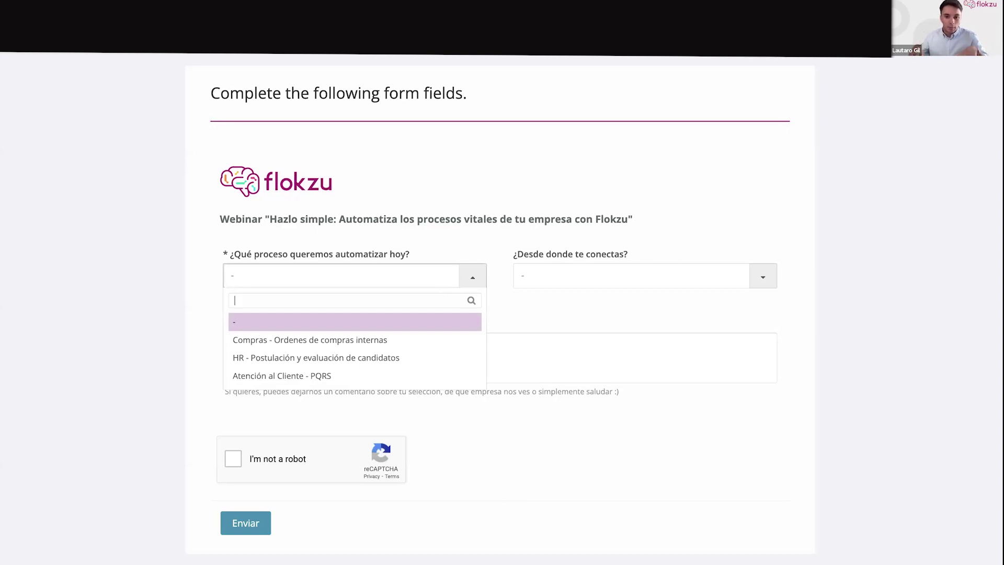
pyautogui.click(582, 283)
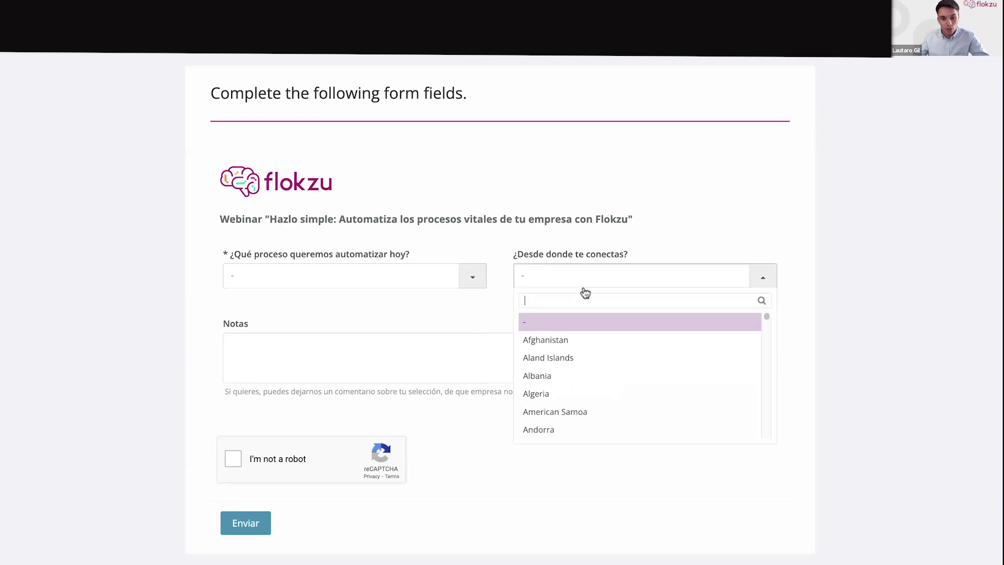
pyautogui.click(582, 226)
pyautogui.click(527, 371)
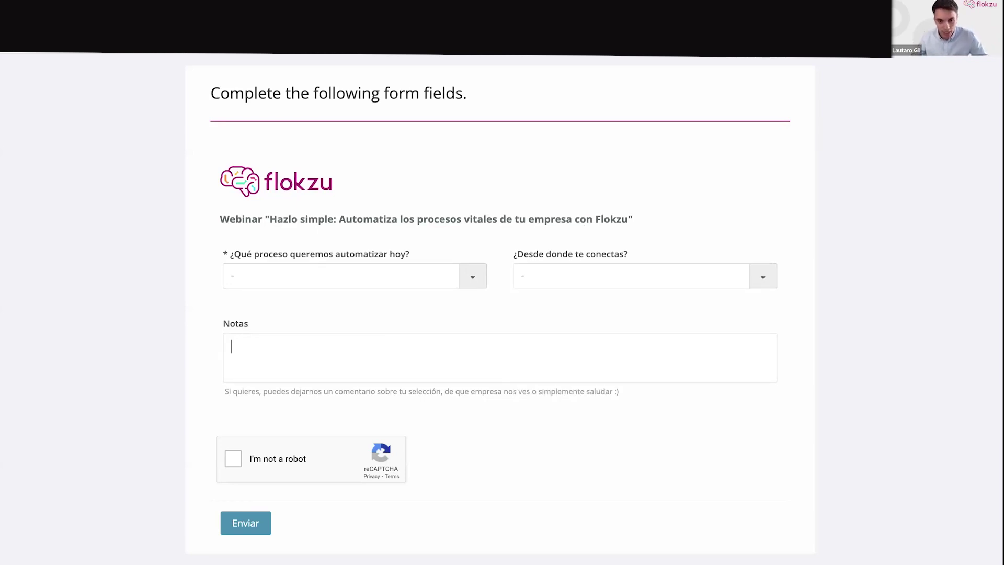
# - Answer the survey with "Compras - Ordenes de compras internas" as the process to automate and Uruguay as the country
pyautogui.click(474, 276)
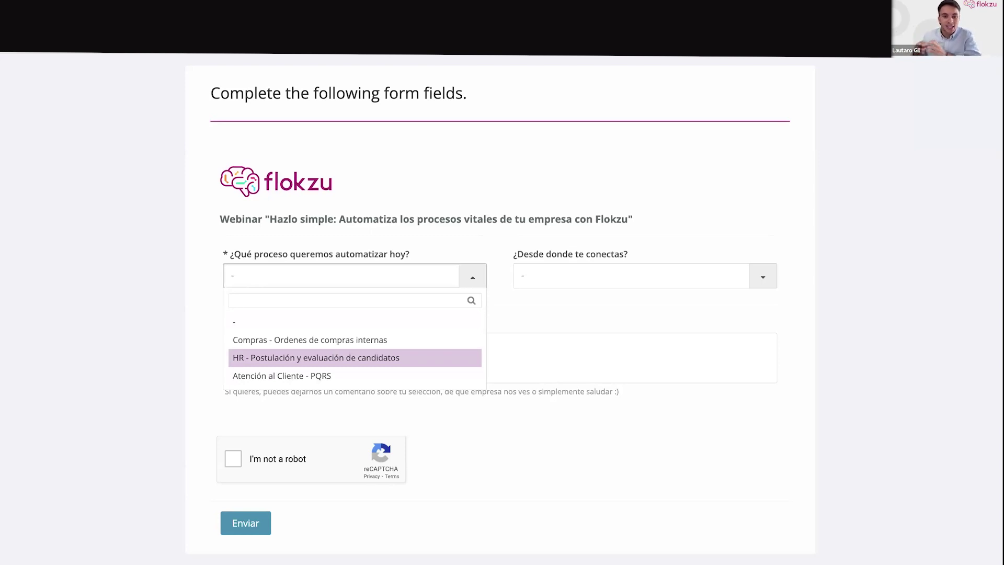
pyautogui.click(302, 340)
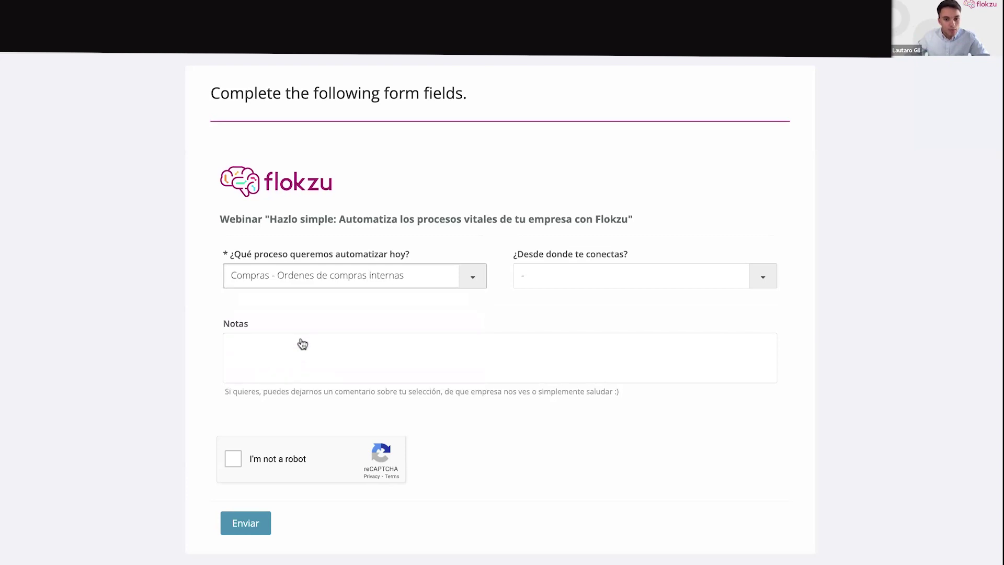
pyautogui.click(647, 283)
pyautogui.write('urug')
pyautogui.press('Return')
# - Write "Saludos desde Montevideo" in the survey notes, complete the robot check and submit the form
pyautogui.click(586, 362)
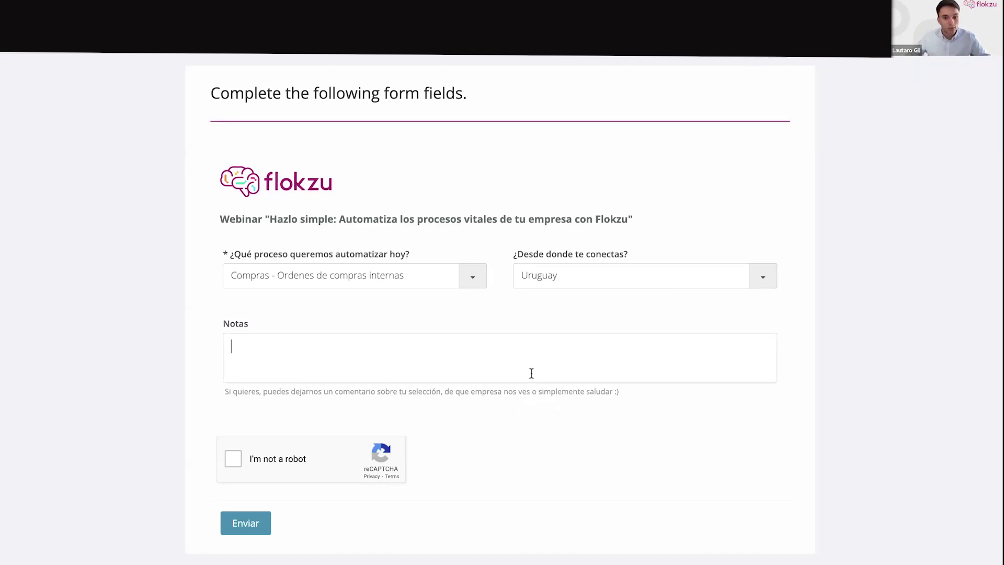
pyautogui.write('Saludos ')
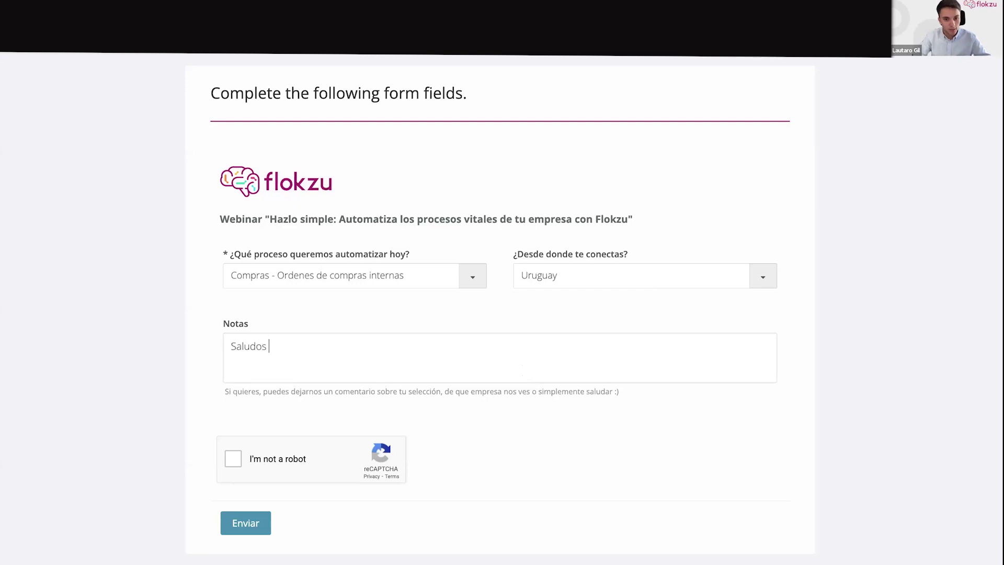
pyautogui.write('desde Montevideo')
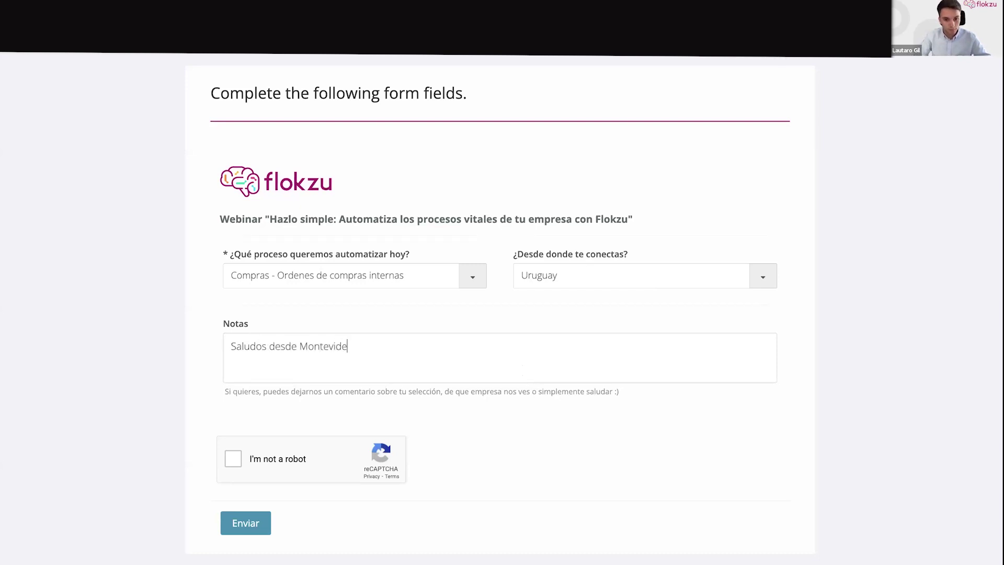
pyautogui.click(256, 462)
pyautogui.click(250, 532)
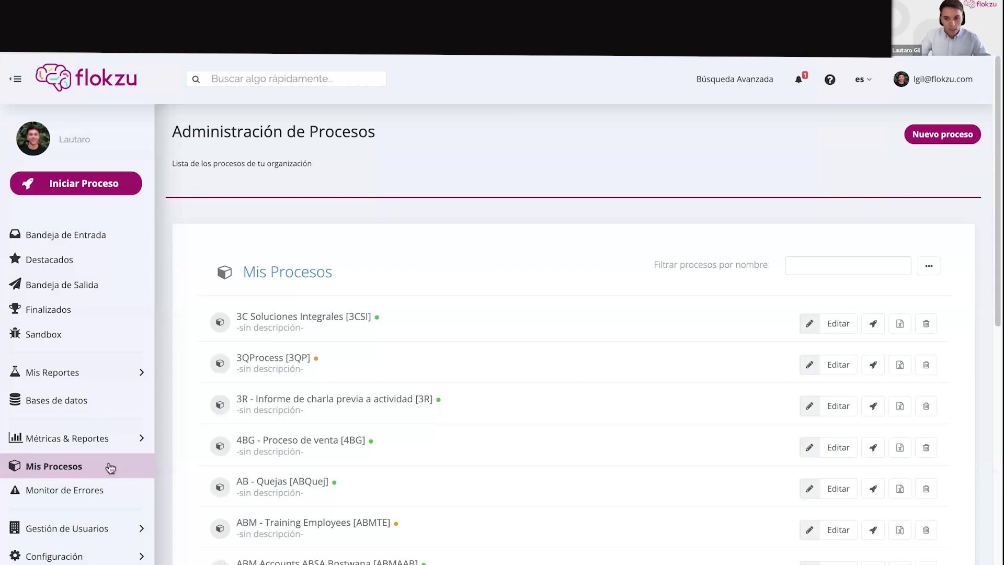
# - Find the custom report "Webinar 03 2024 - Resultados de encuesta" by filtering for "webina" and open it for viewing
pyautogui.click(78, 438)
pyautogui.click(100, 540)
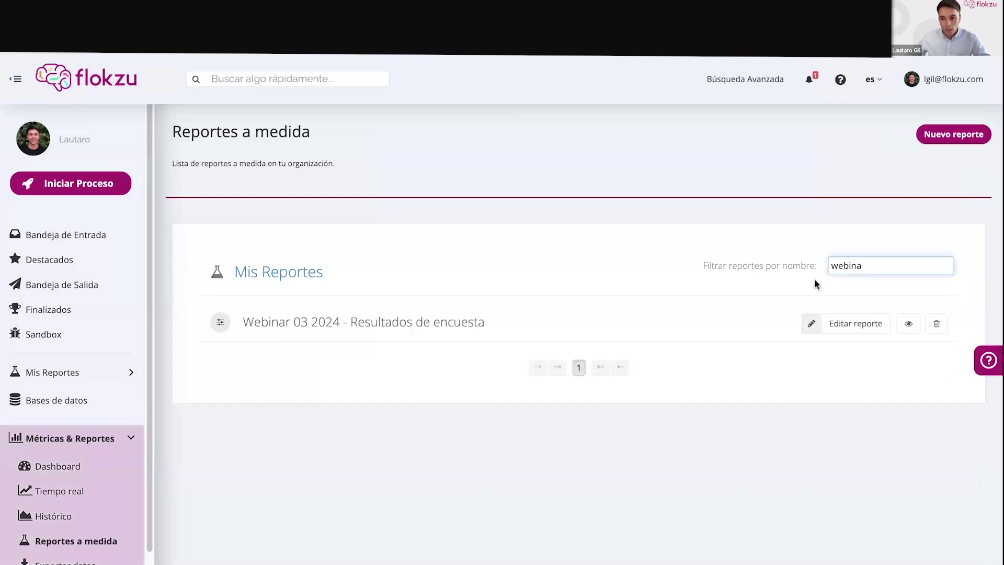
pyautogui.click(893, 346)
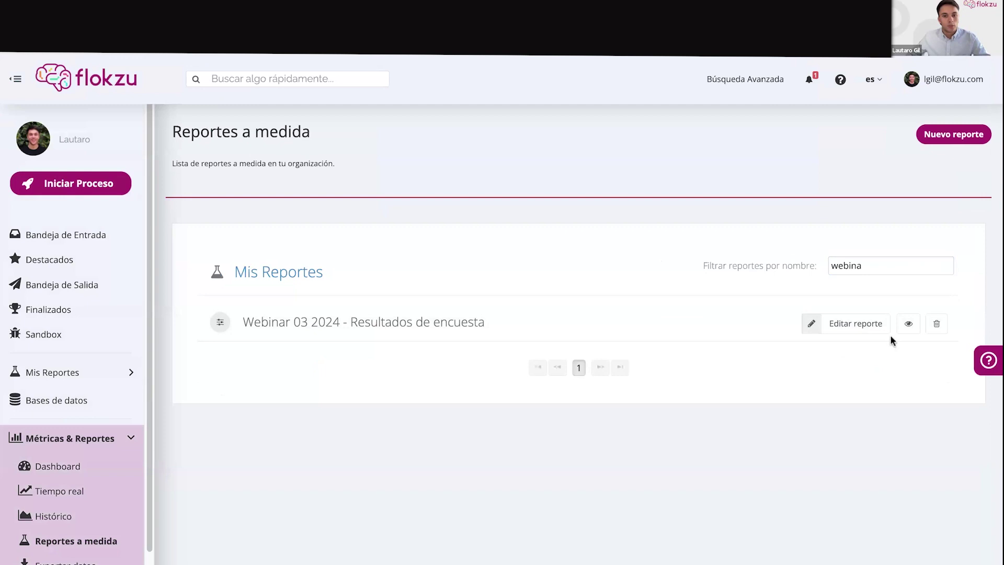
pyautogui.click(881, 295)
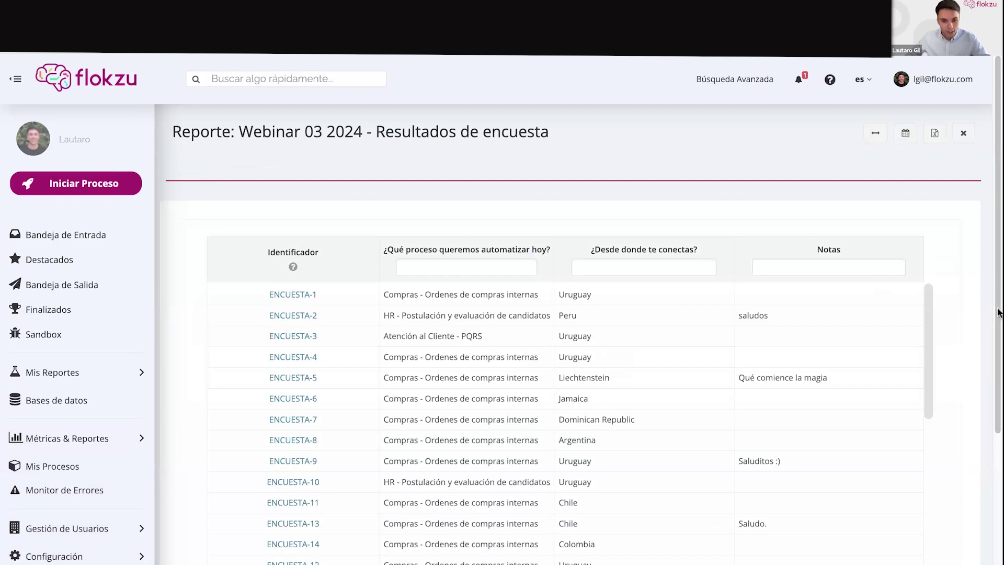
# - Examine the survey responses in the report table and the distribution charts by process and by country
pyautogui.scroll(-5, 533, 385)
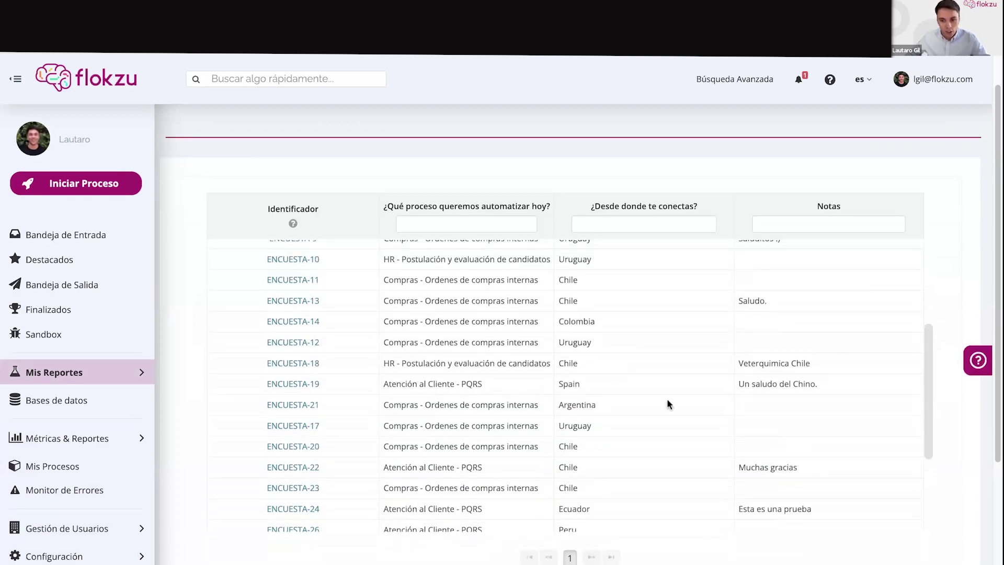
pyautogui.scroll(-1, 400, 385)
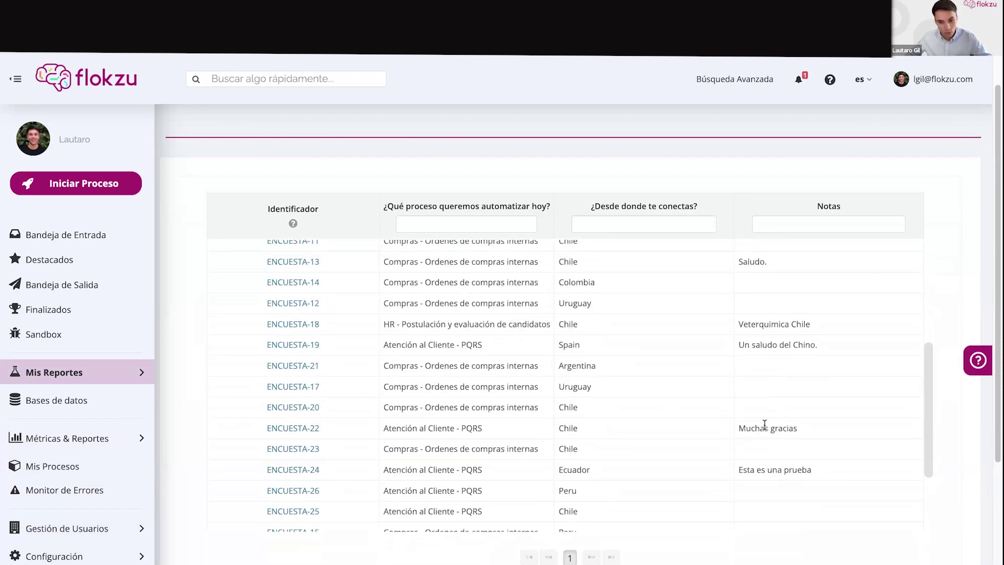
pyautogui.scroll(-3, 764, 425)
pyautogui.scroll(-1, 706, 512)
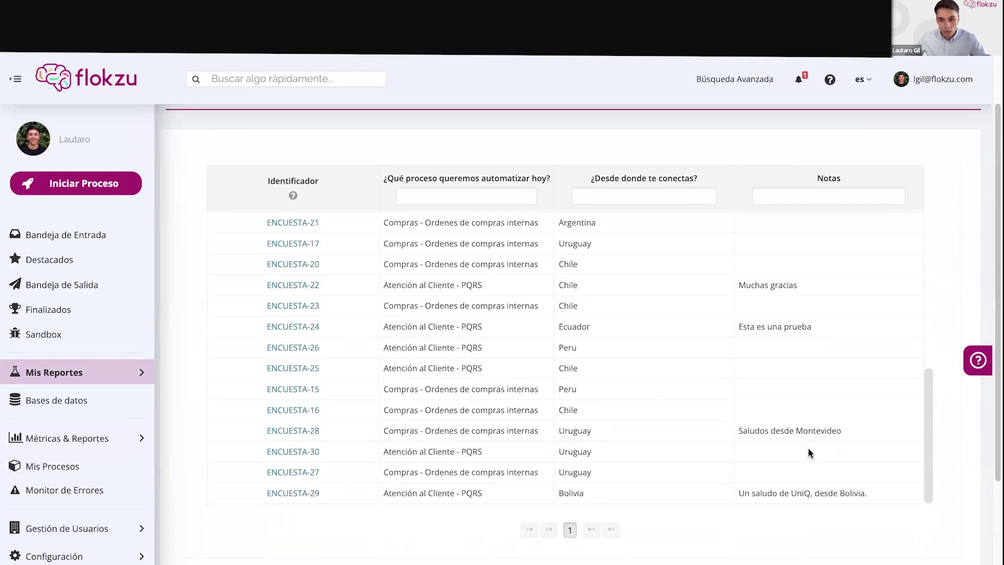
pyautogui.scroll(-2, 628, 444)
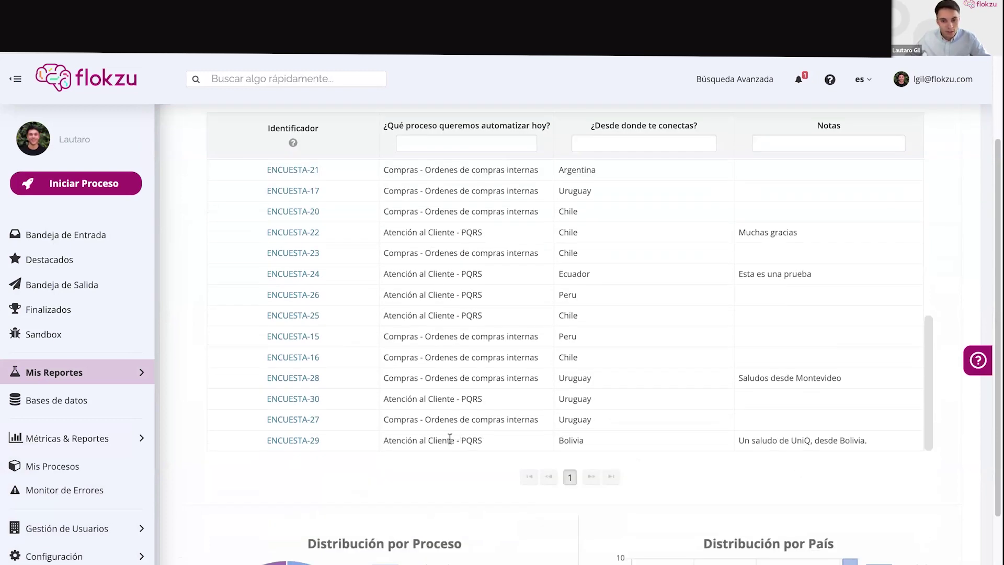
pyautogui.scroll(1, 487, 361)
pyautogui.scroll(3, 487, 349)
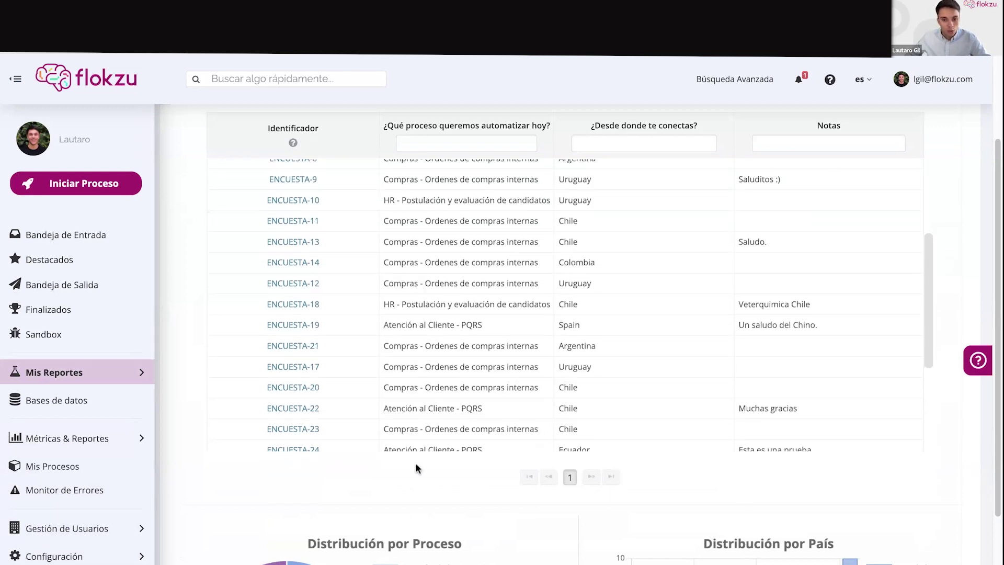
pyautogui.scroll(-2, 497, 458)
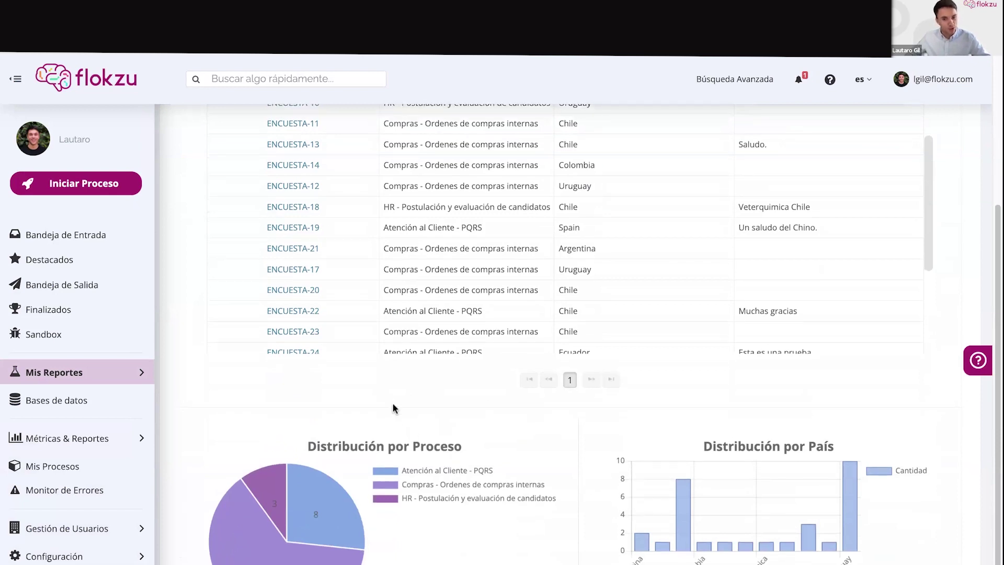
pyautogui.scroll(-1, 397, 393)
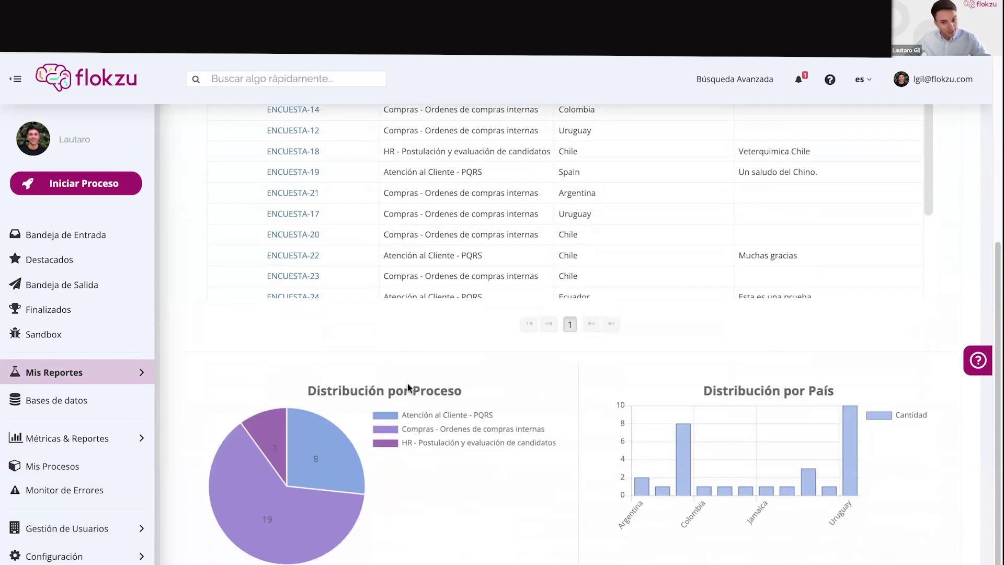
pyautogui.moveTo(338, 522)
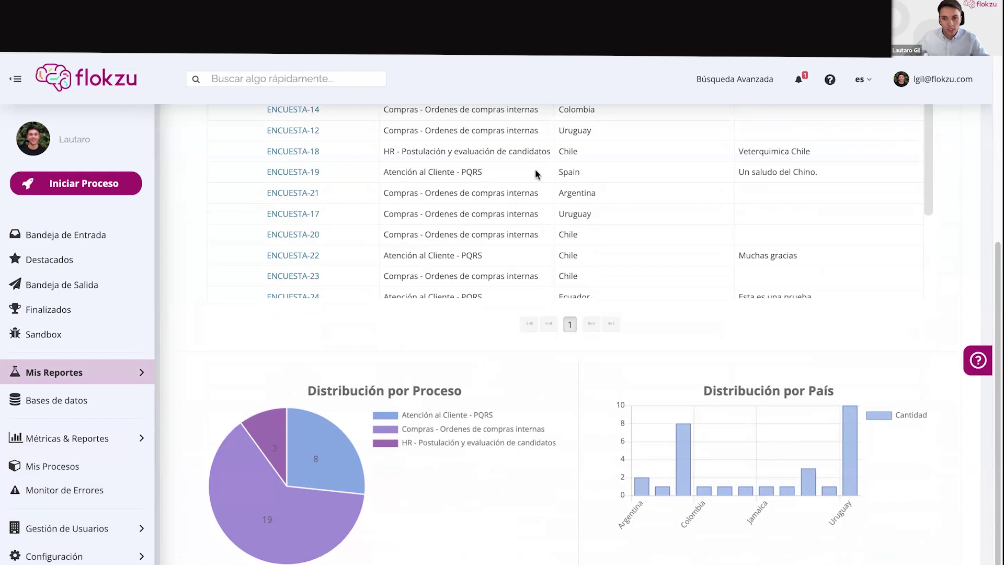
pyautogui.scroll(1, 535, 170)
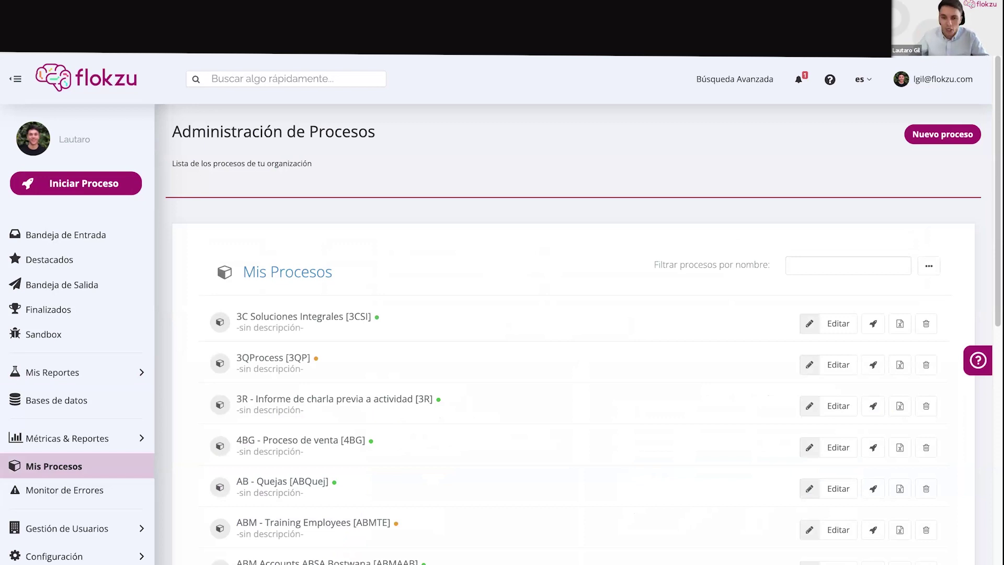
# - Create a new process named "Webinar 032024 - Compras internas" with the identifier WEBINARC
pyautogui.click(942, 134)
pyautogui.click(488, 208)
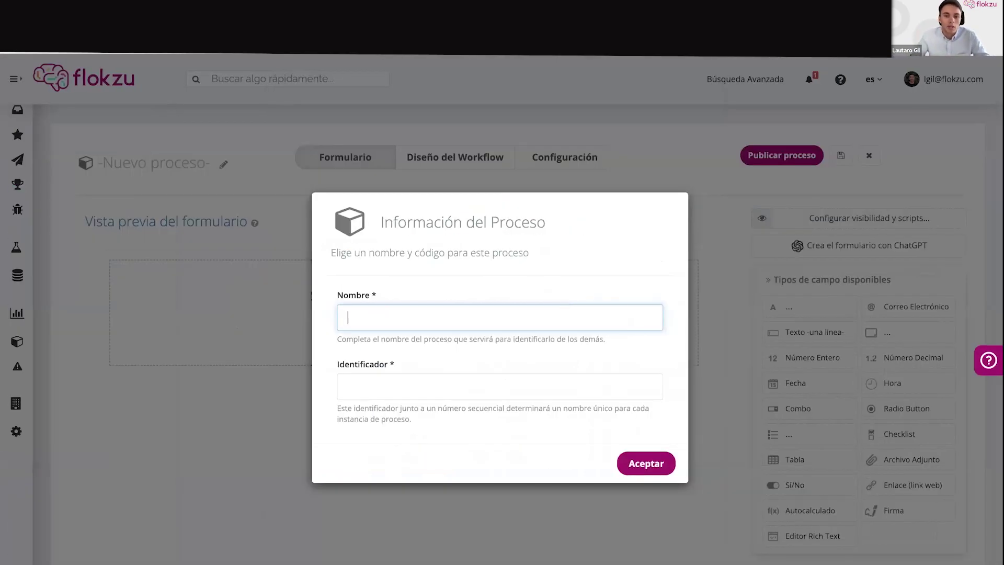
pyautogui.write('Webinar 032024 - C')
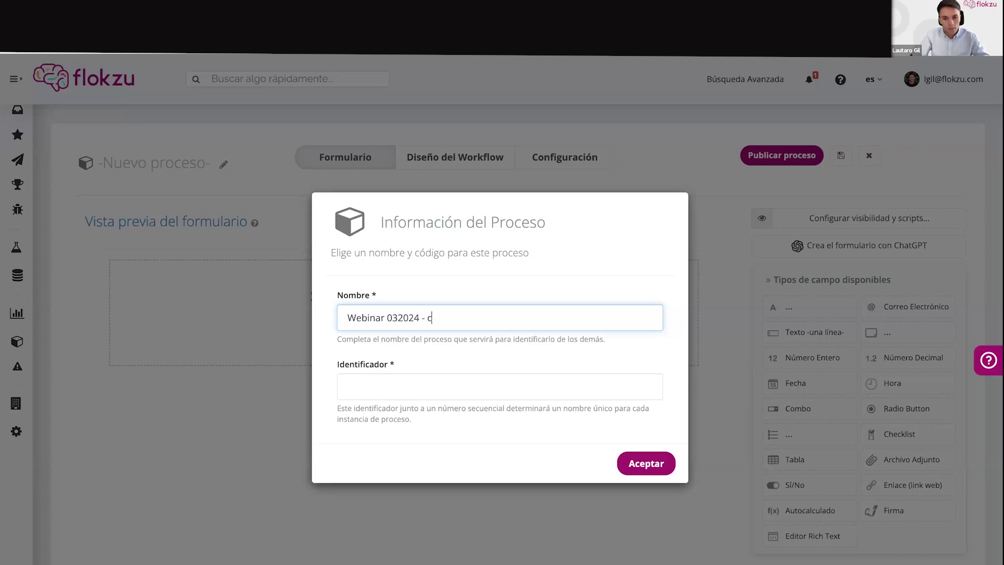
pyautogui.write('as internas')
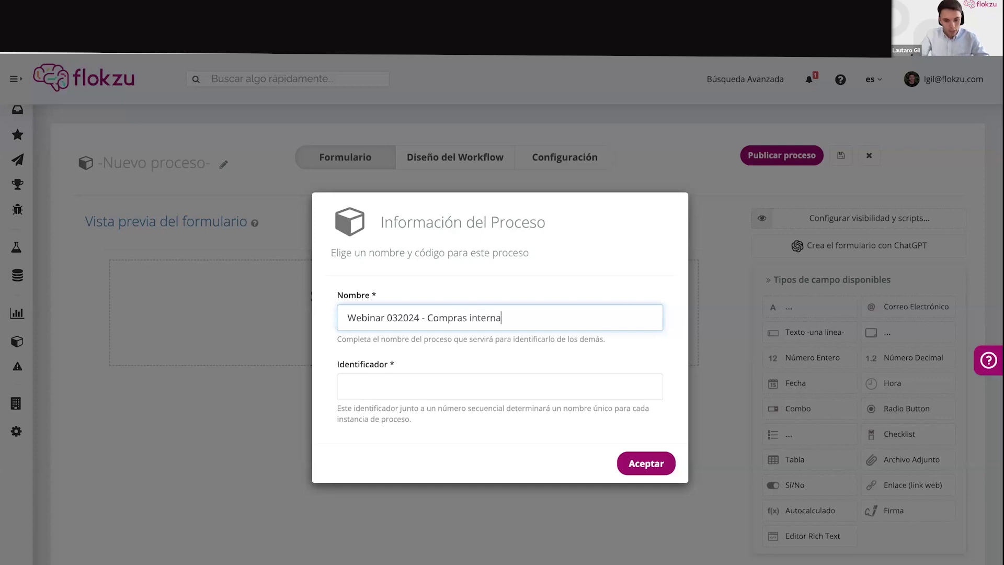
pyautogui.click(455, 384)
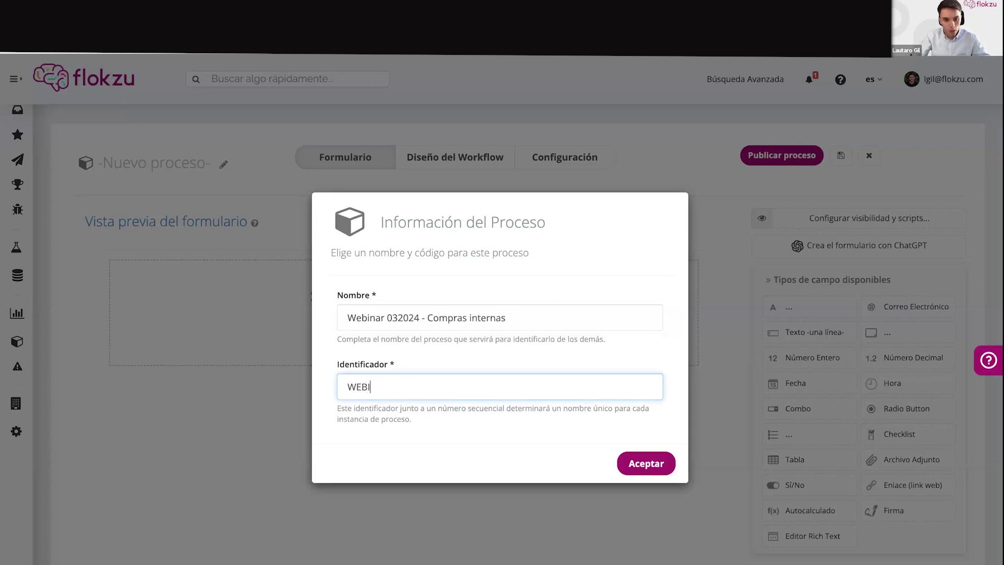
pyautogui.write('NARC')
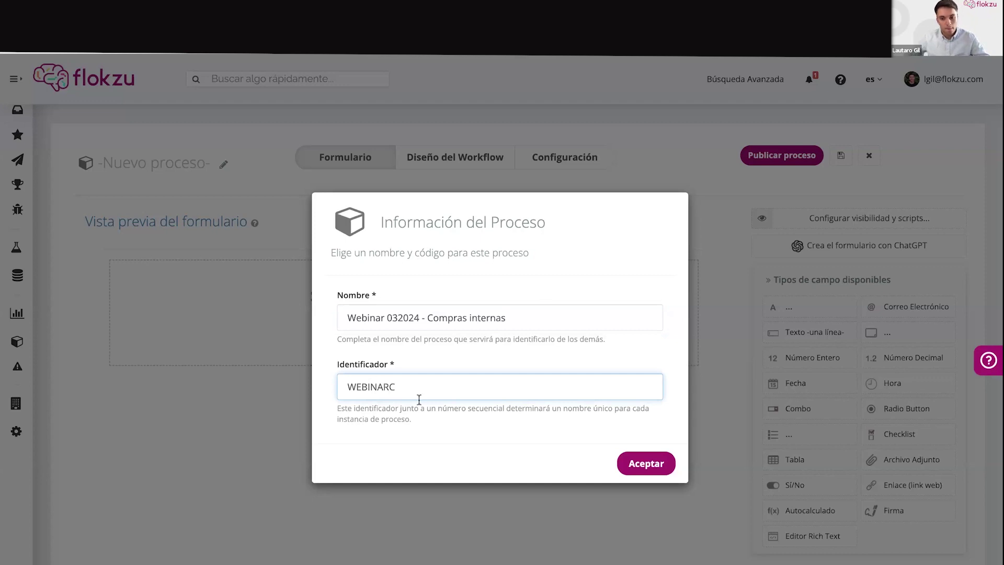
pyautogui.click(654, 469)
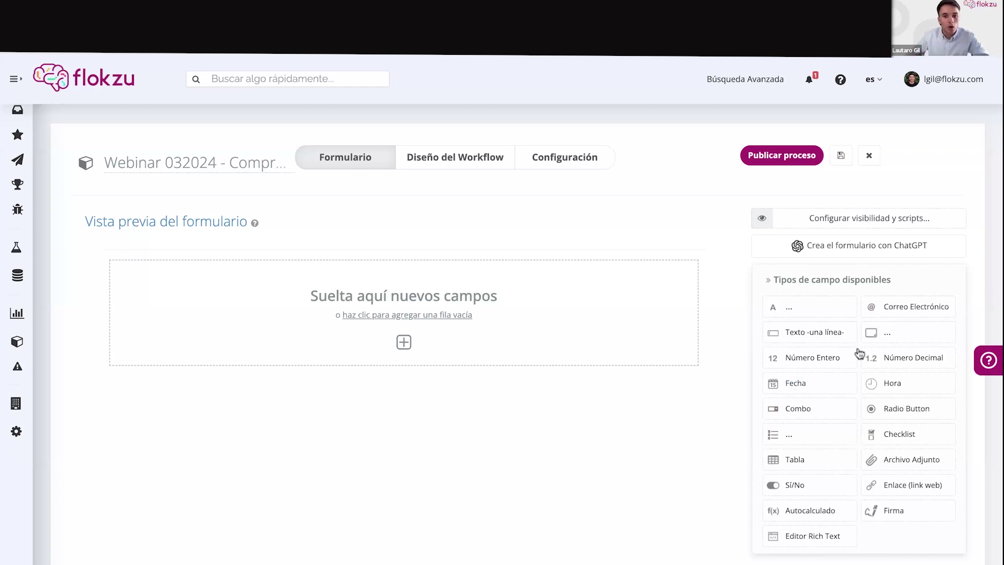
# - Look at the new process's workflow design view and return to its form designer
pyautogui.click(465, 167)
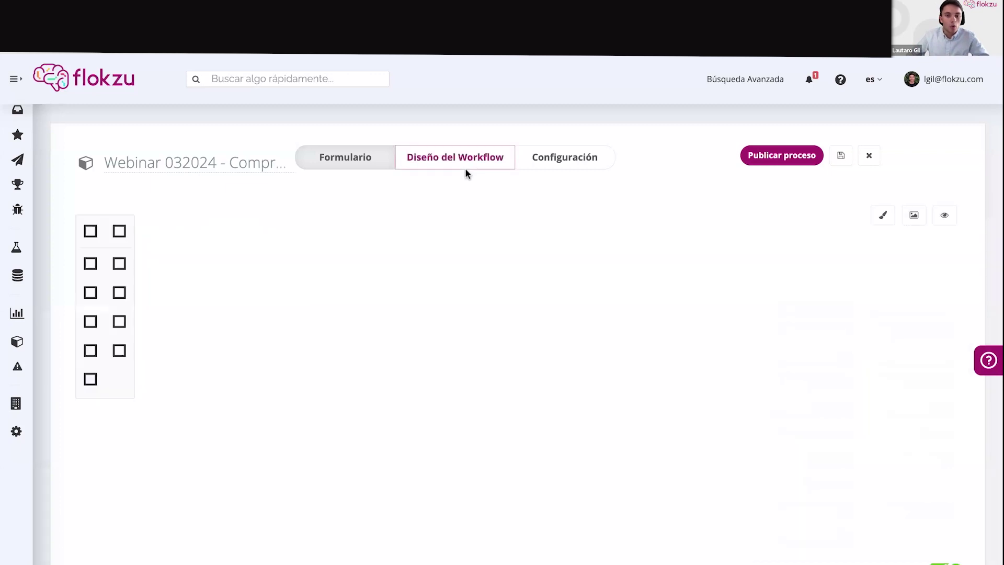
pyautogui.click(374, 166)
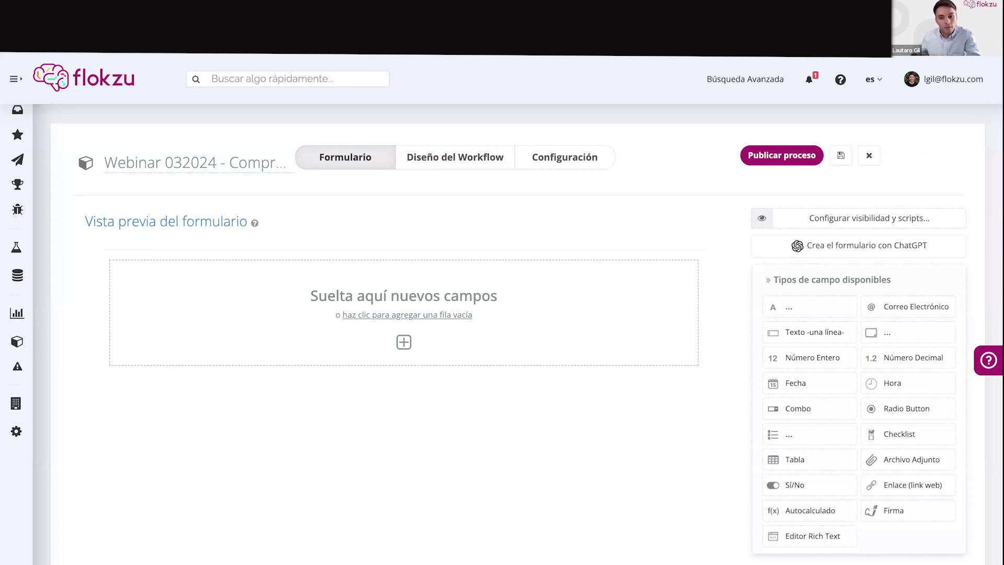
pyautogui.click(478, 168)
pyautogui.click(358, 165)
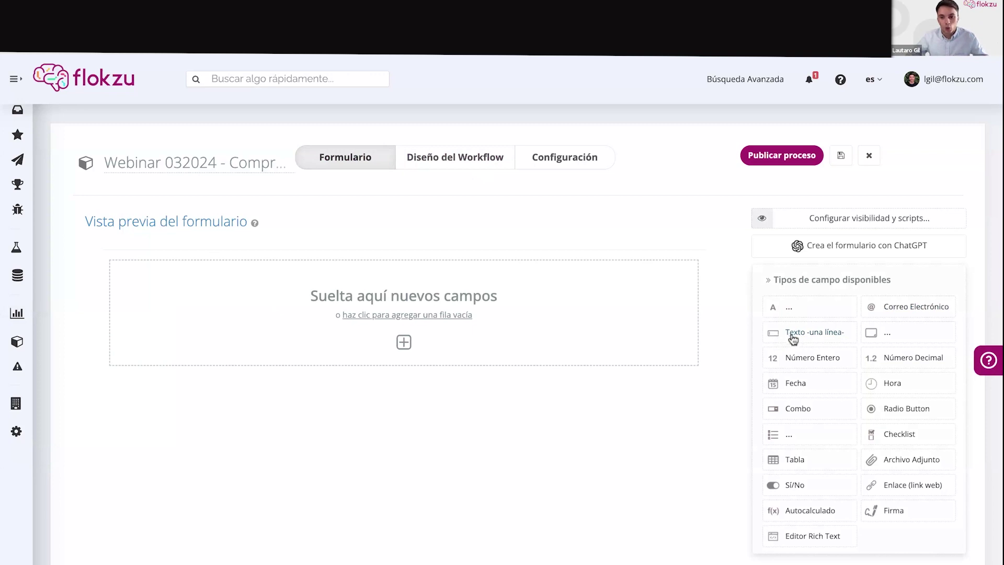
# - Add a single-line text field named "Nombre del solicitante" to the empty form and save it
pyautogui.moveTo(793, 339); pyautogui.dragTo(482, 291)
pyautogui.click(826, 243)
pyautogui.write('Nombre del sol')
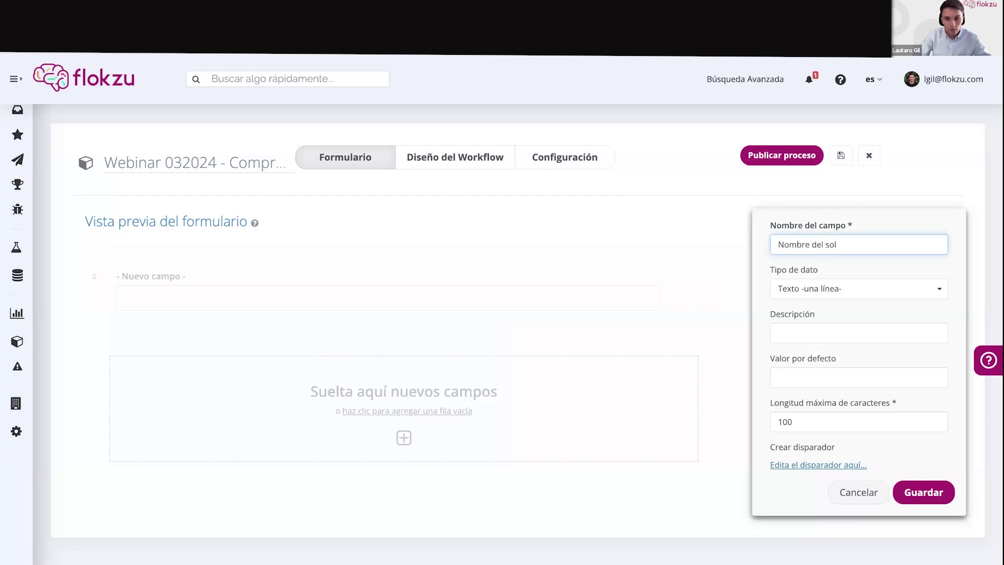
pyautogui.write('icitante')
pyautogui.press('Return')
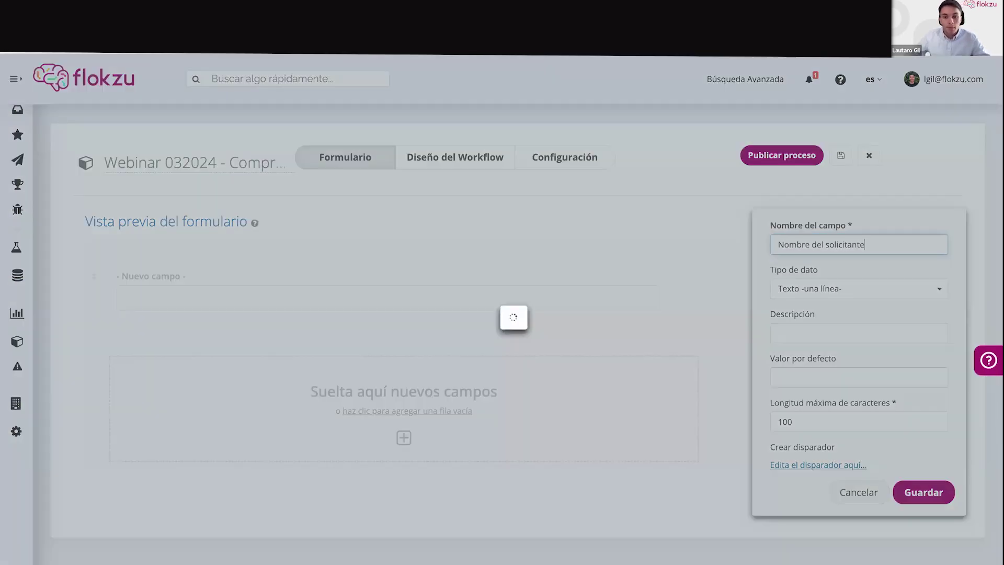
# - Add an email field named "Correo" beside "Nombre del solicitante" in the same row and save it
pyautogui.moveTo(888, 312); pyautogui.dragTo(532, 289)
pyautogui.click(809, 240)
pyautogui.write('Corre')
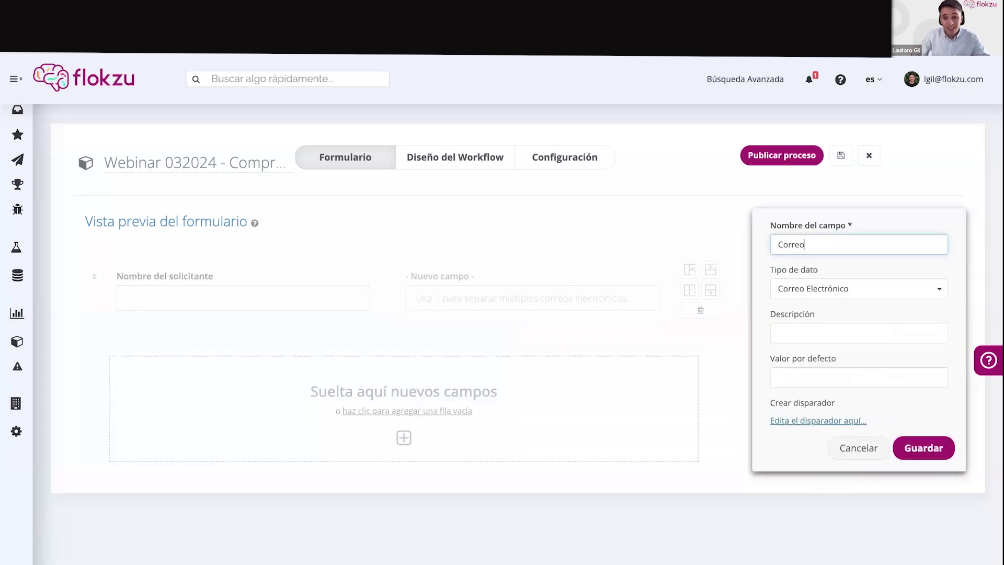
pyautogui.write('o')
pyautogui.press('Return')
# - Add a combo field named "Area" beside "Correo" in the same row, with its data source set to Base de Datos
pyautogui.click(690, 271)
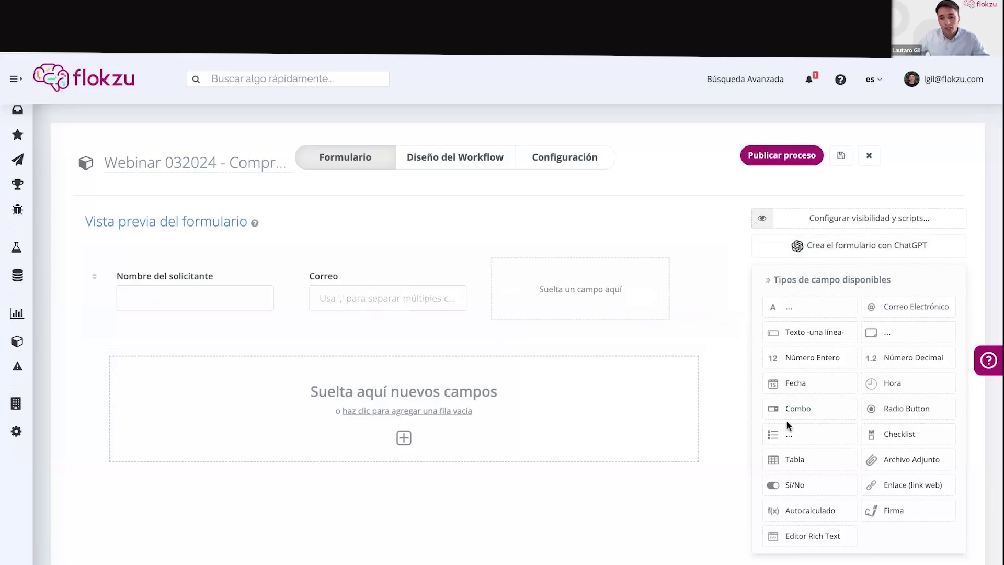
pyautogui.moveTo(789, 418); pyautogui.dragTo(789, 418)
pyautogui.click(816, 241)
pyautogui.write('Area')
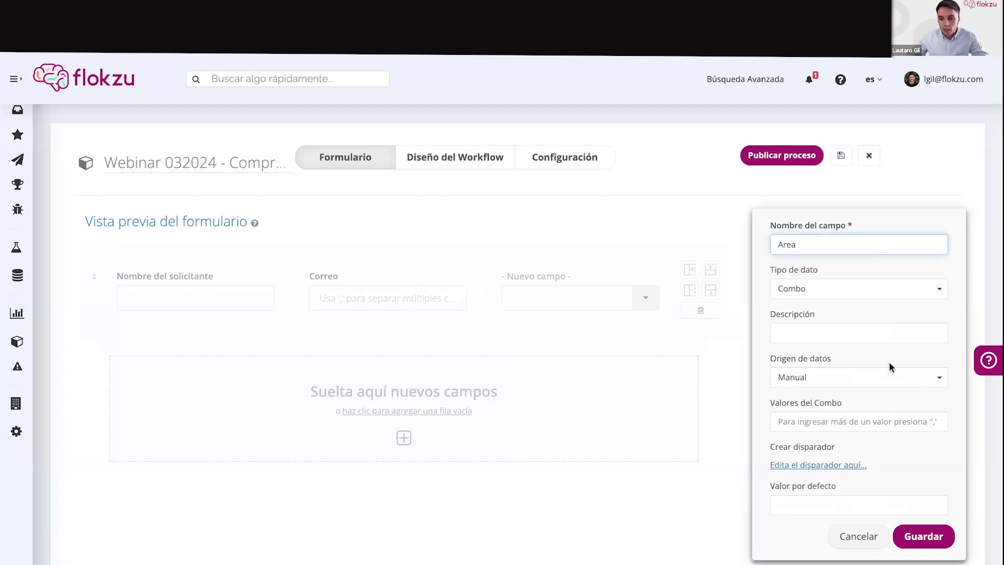
pyautogui.click(890, 375)
pyautogui.click(885, 495)
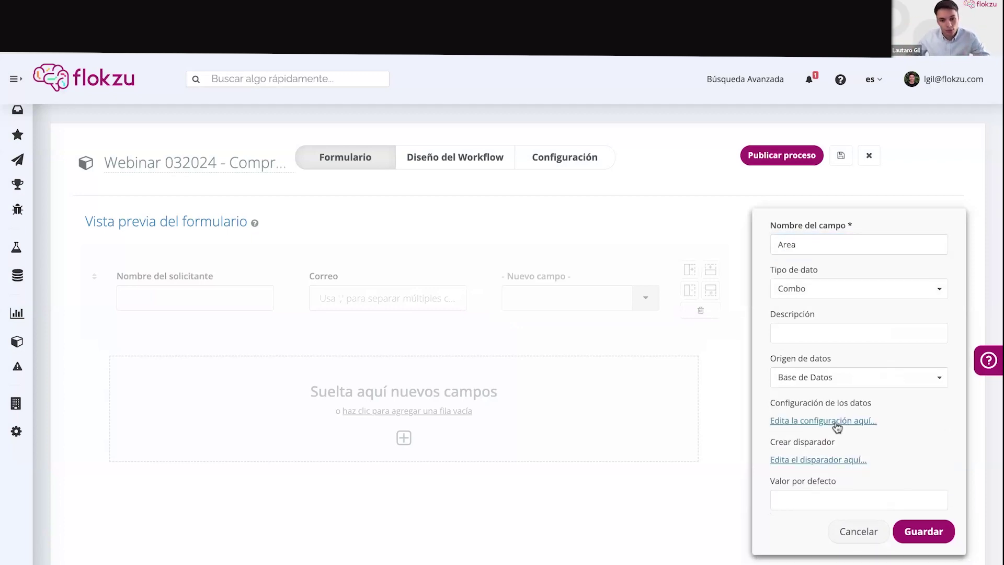
# - Configure the "Area" combo to show the Área values from the "LG - Áreas de empresas" database and save the field
pyautogui.click(837, 421)
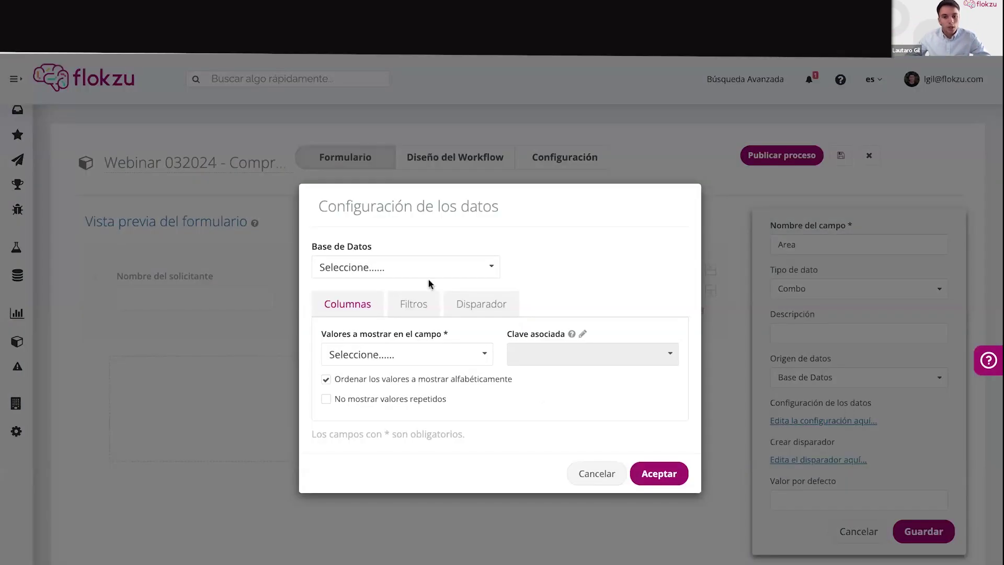
pyautogui.click(429, 276)
pyautogui.write('area')
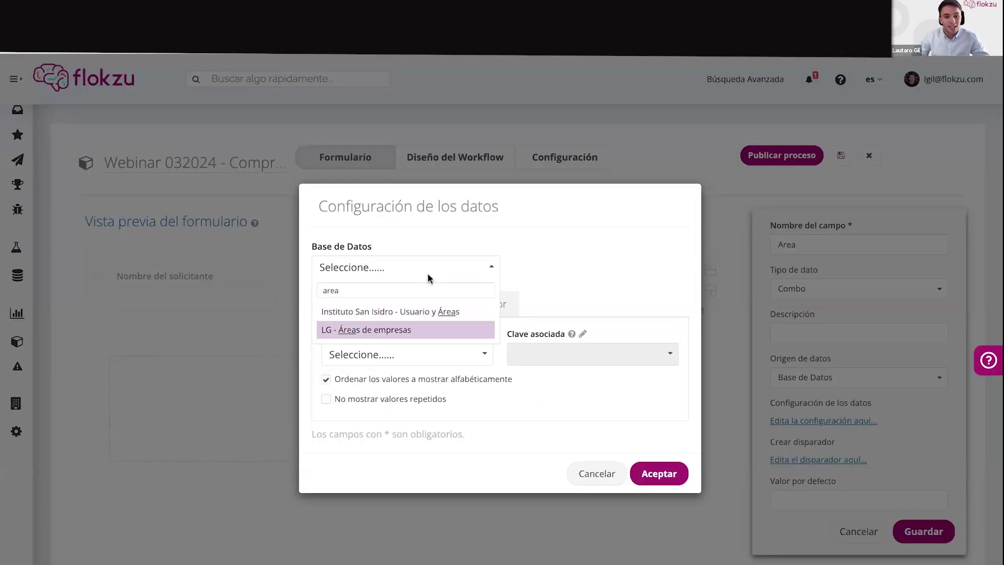
pyautogui.click(398, 330)
pyautogui.click(418, 352)
pyautogui.click(416, 437)
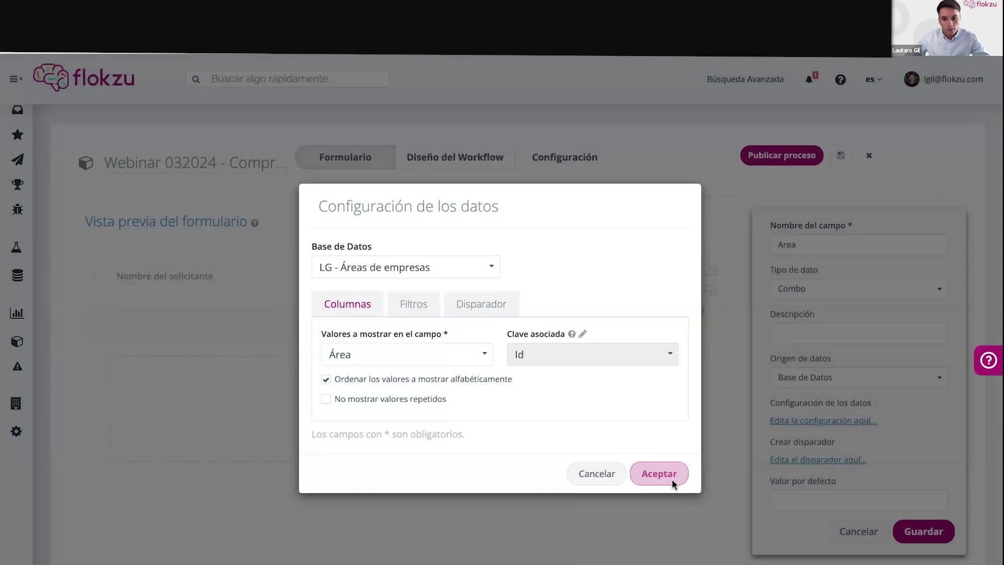
pyautogui.click(672, 478)
pyautogui.click(927, 523)
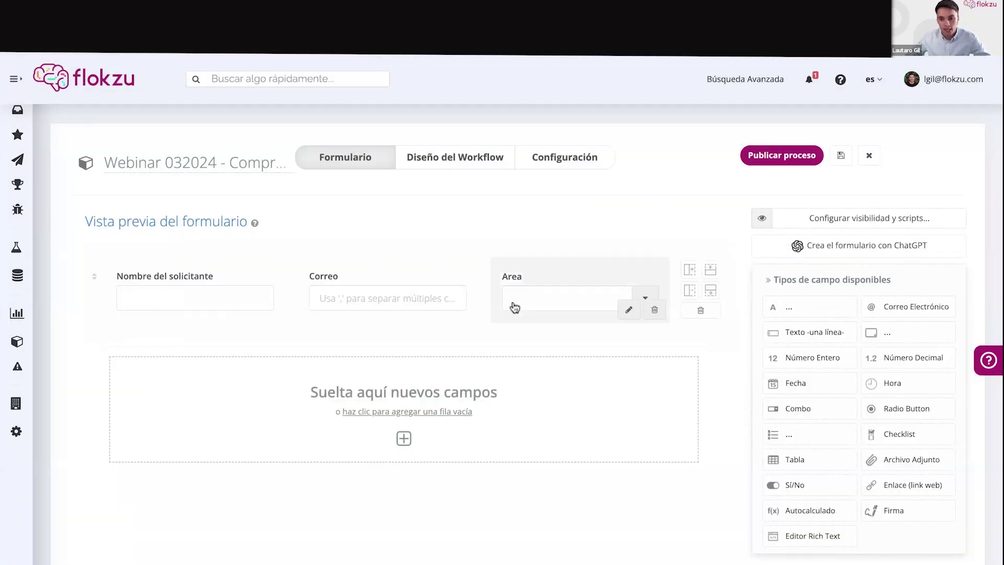
# - Add a table field named "Detalle" below the first row, with "Item" as its first column
pyautogui.moveTo(291, 325)
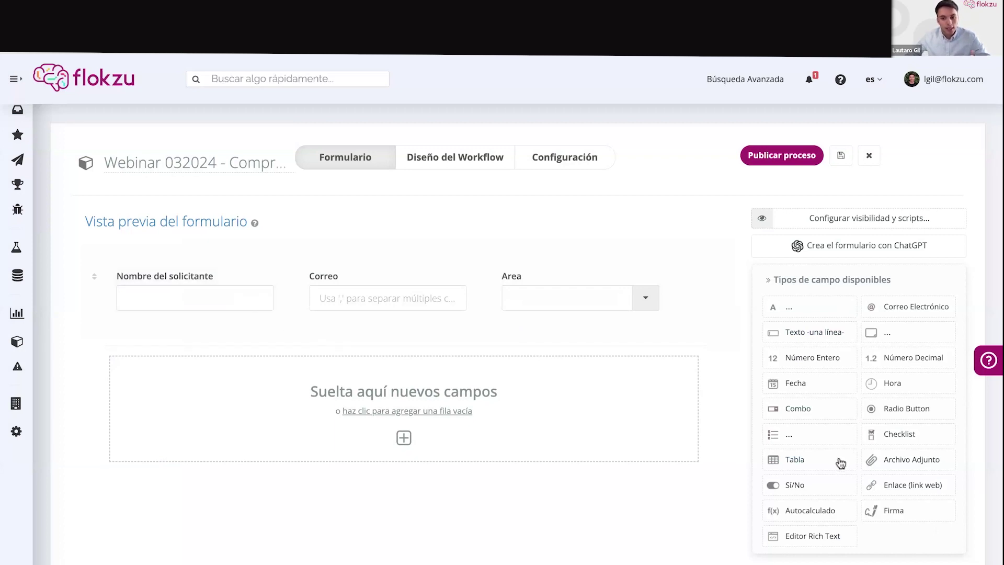
pyautogui.moveTo(840, 463); pyautogui.dragTo(492, 390)
pyautogui.click(821, 247)
pyautogui.write('Detalle')
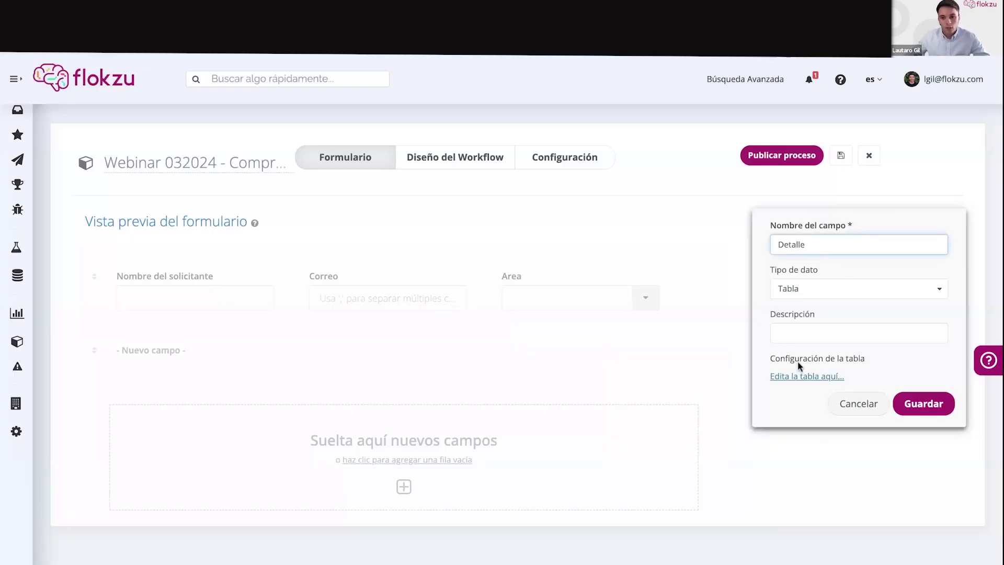
pyautogui.click(804, 379)
pyautogui.write('iTA')
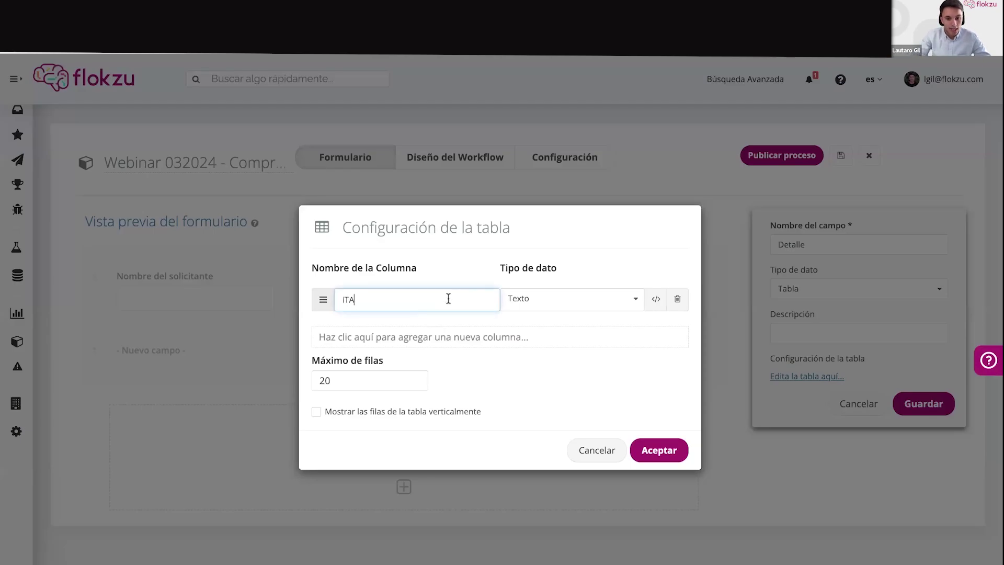
pyautogui.press('BackSpace')
pyautogui.press('BackSpace')
pyautogui.write('Item')
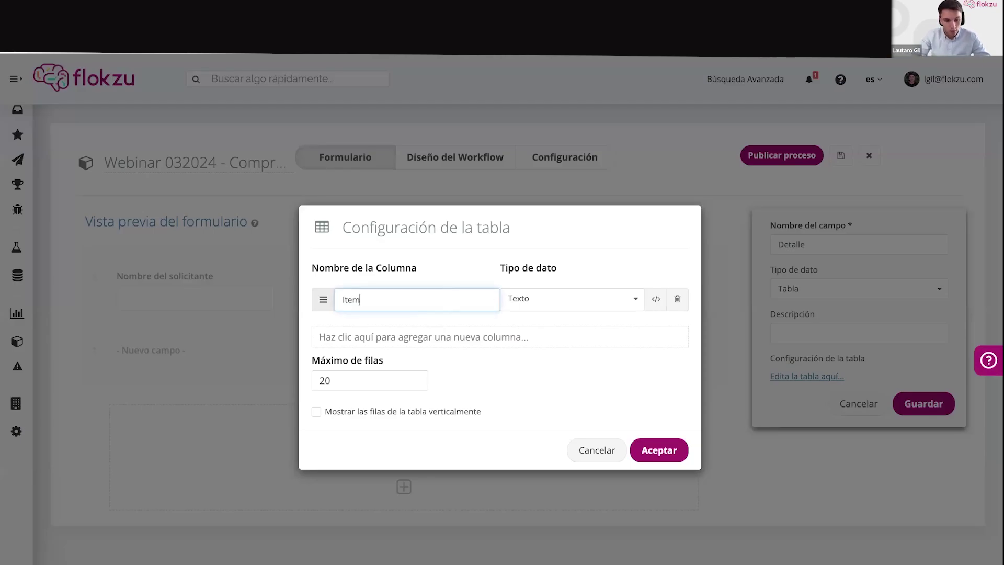
# - Add a "Cantidad" column of type Número Entero to the "Detalle" table and save the table field
pyautogui.click(449, 338)
pyautogui.write('Cantidad')
pyautogui.click(531, 317)
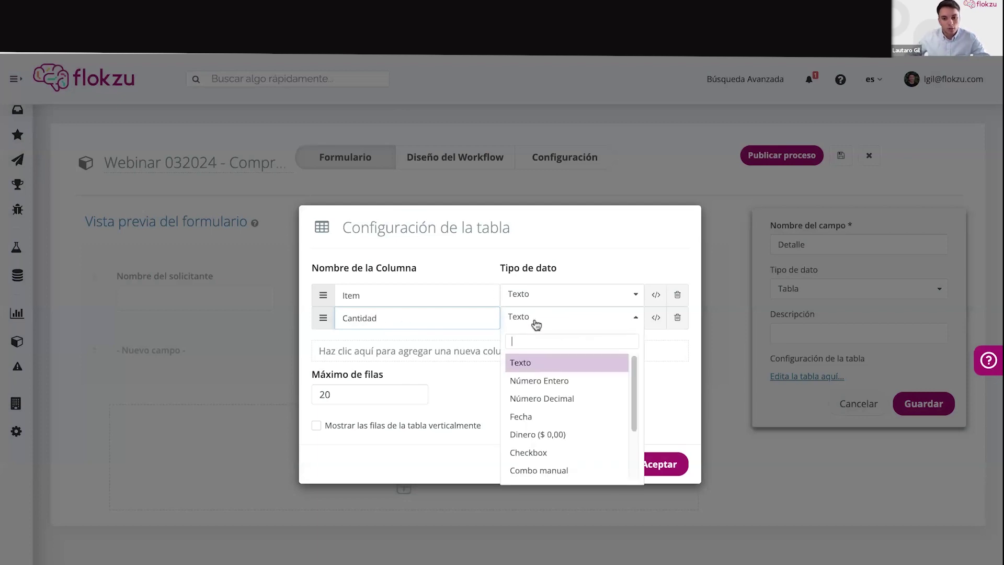
pyautogui.click(549, 387)
pyautogui.click(659, 464)
pyautogui.click(916, 406)
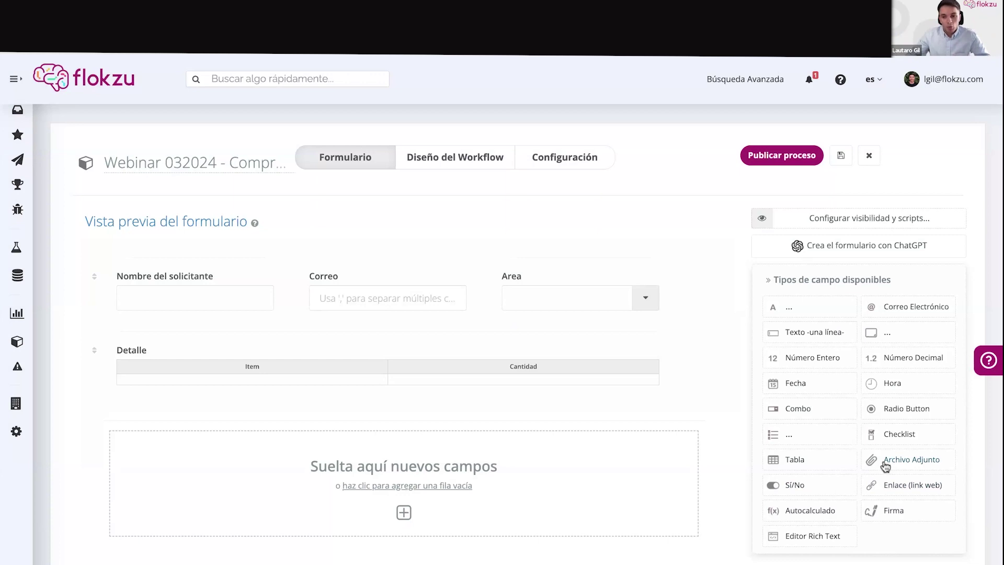
# - Add a file attachment field named "Cotizacion A" in a new row below the "Detalle" table and save it
pyautogui.moveTo(885, 466); pyautogui.dragTo(457, 449)
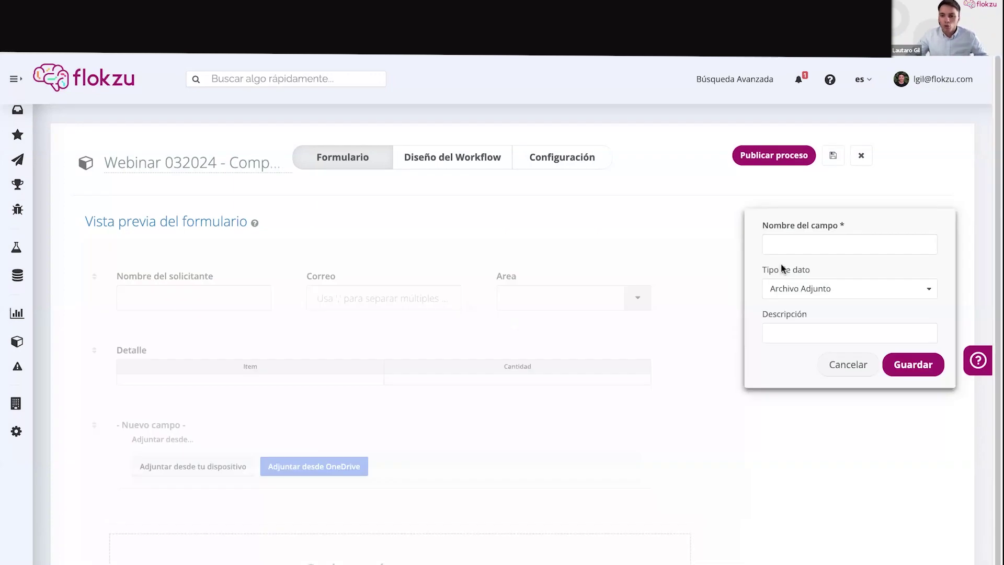
pyautogui.click(791, 253)
pyautogui.write('Cotizacion A')
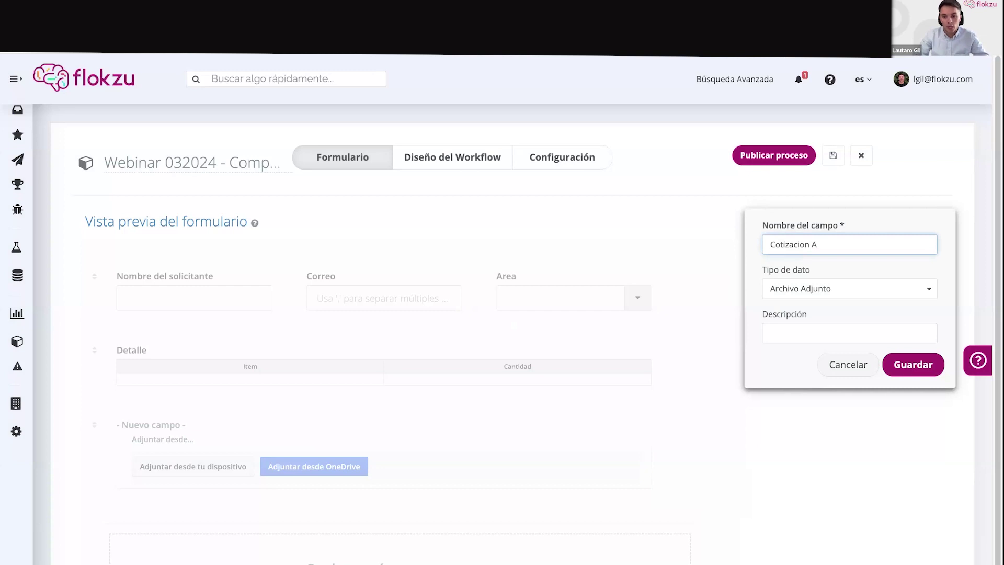
pyautogui.press('Return')
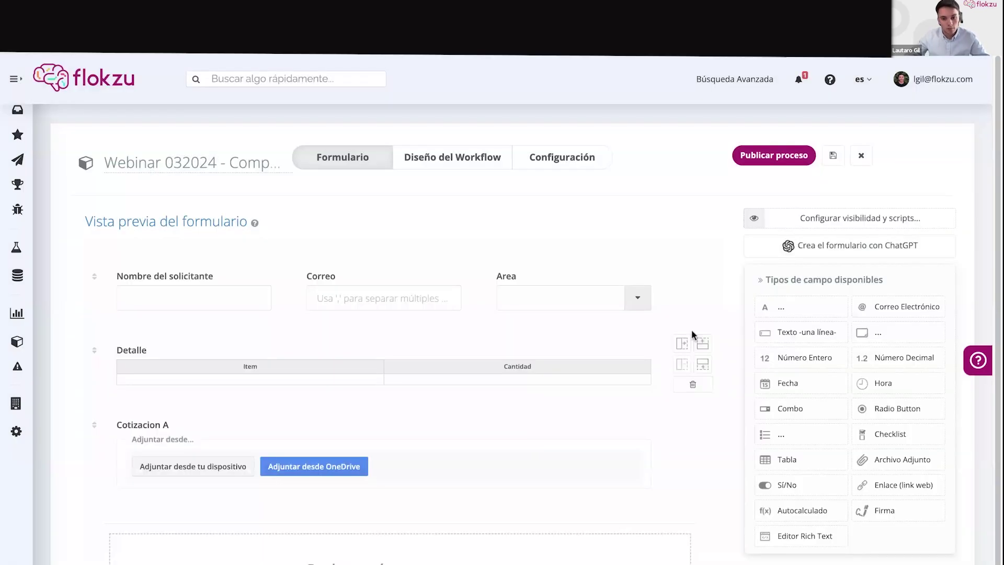
# - Add a second file attachment field named "Cotizacion B" beside "Cotizacion A" in the same row and save it
pyautogui.click(684, 423)
pyautogui.moveTo(883, 460); pyautogui.dragTo(523, 439)
pyautogui.click(796, 244)
pyautogui.write('Coti')
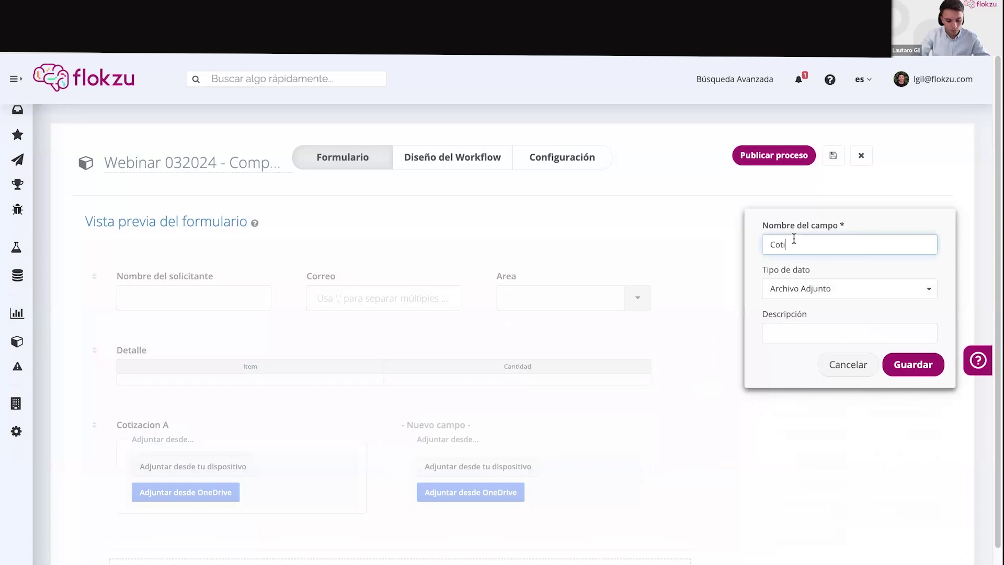
pyautogui.write('zacion')
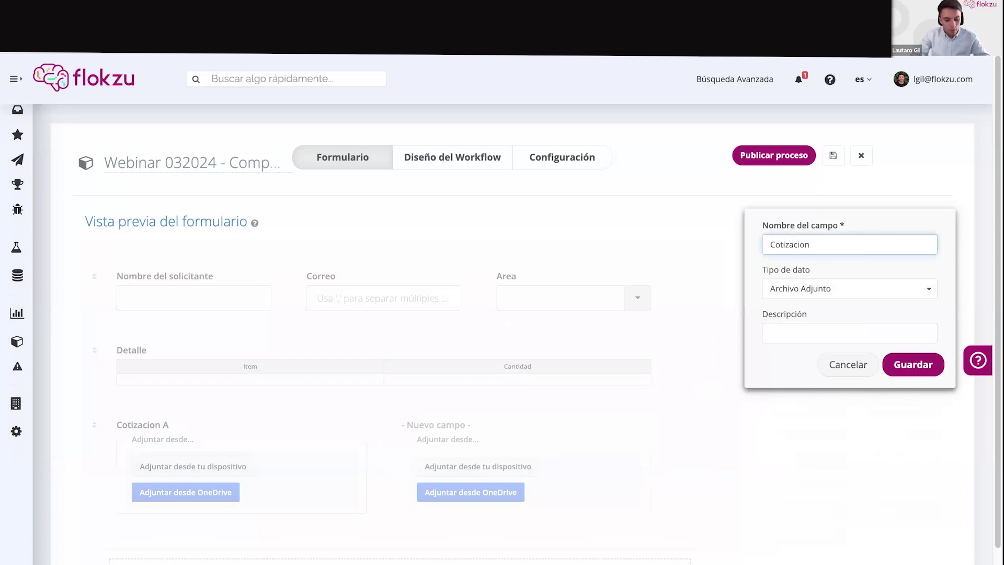
pyautogui.write(' B')
pyautogui.press('Return')
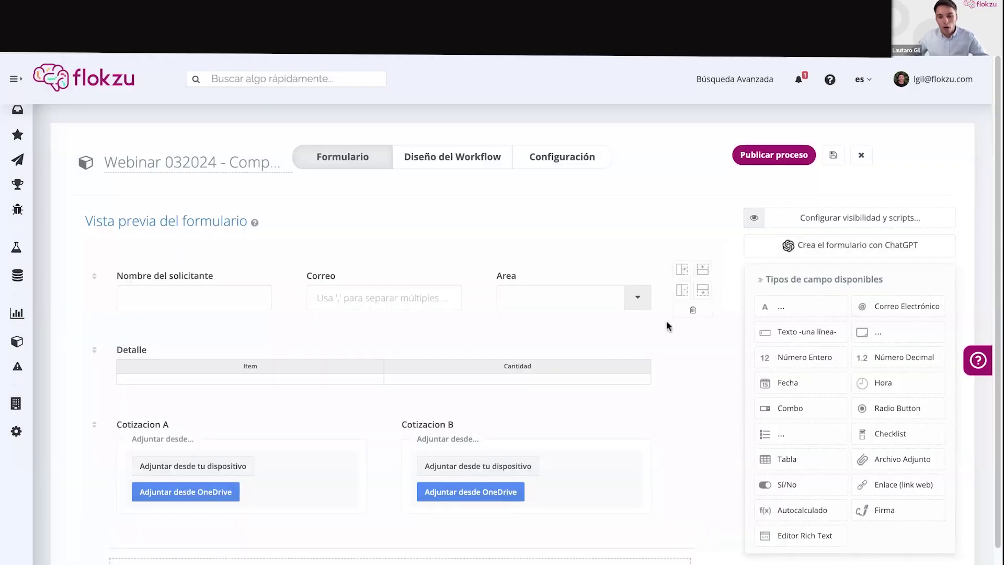
# - Add a multi-line text field named "Notas" below the quotation attachments and save it
pyautogui.scroll(-1, 389, 519)
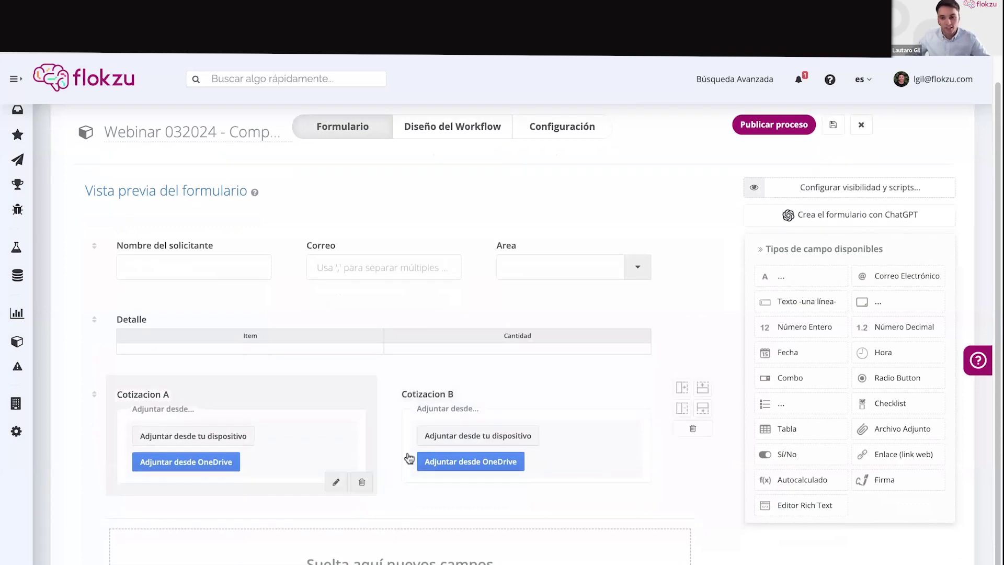
pyautogui.click(866, 309)
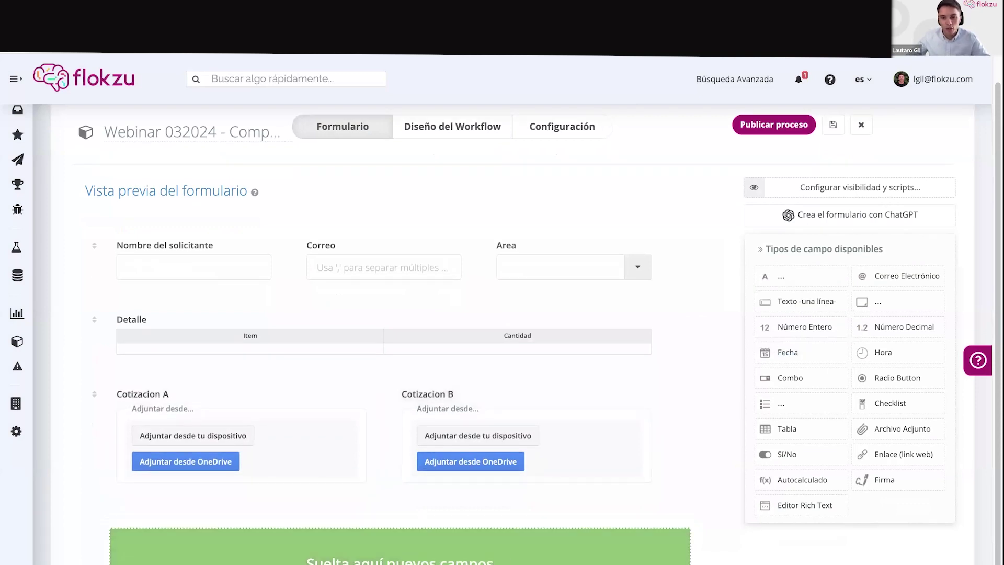
pyautogui.write('n')
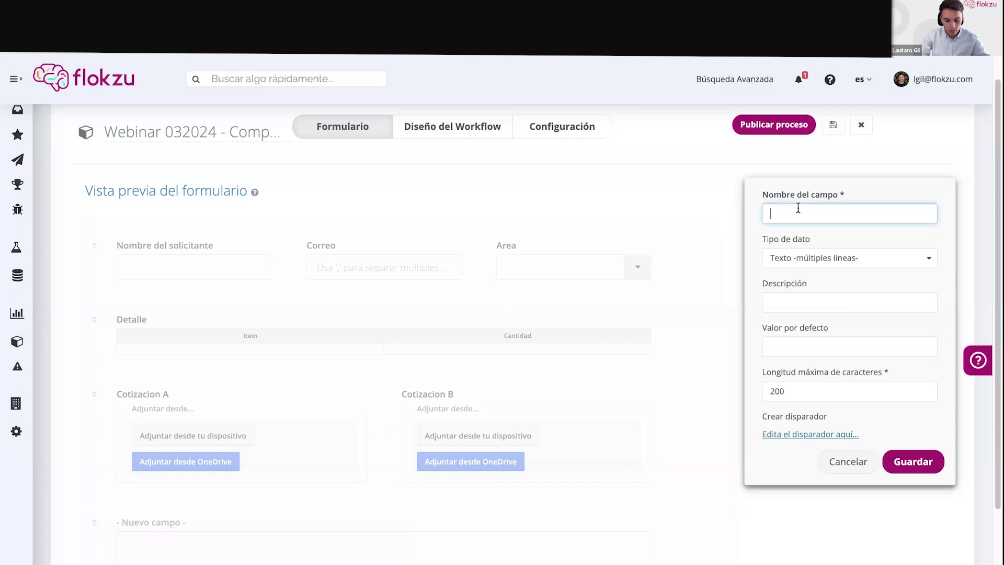
pyautogui.write('otas')
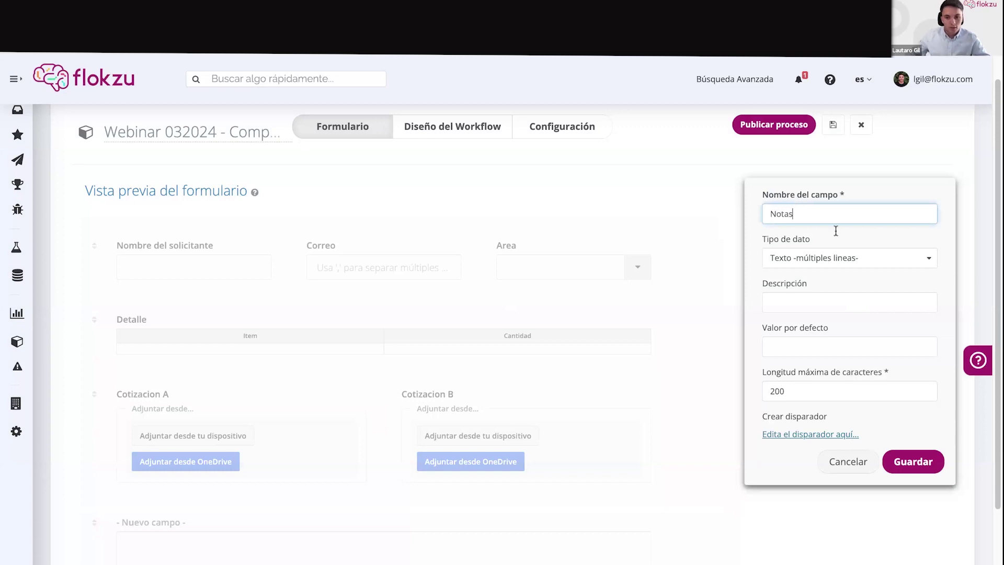
pyautogui.click(913, 460)
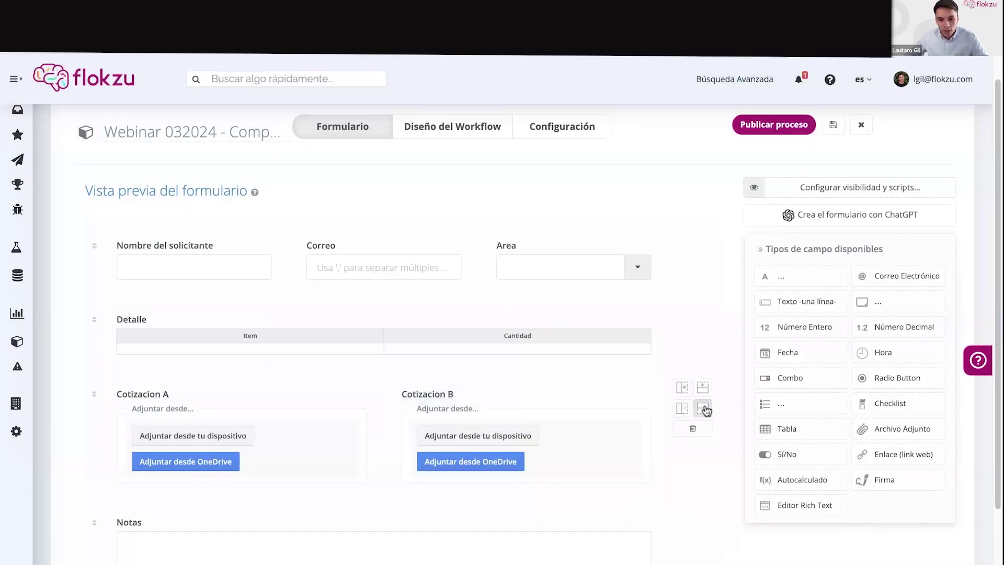
# - Insert a row between the quotation attachments and "Notas" and add a decimal number field named "Monto ($)" to it
pyautogui.scroll(1, 548, 454)
pyautogui.scroll(-3, 547, 454)
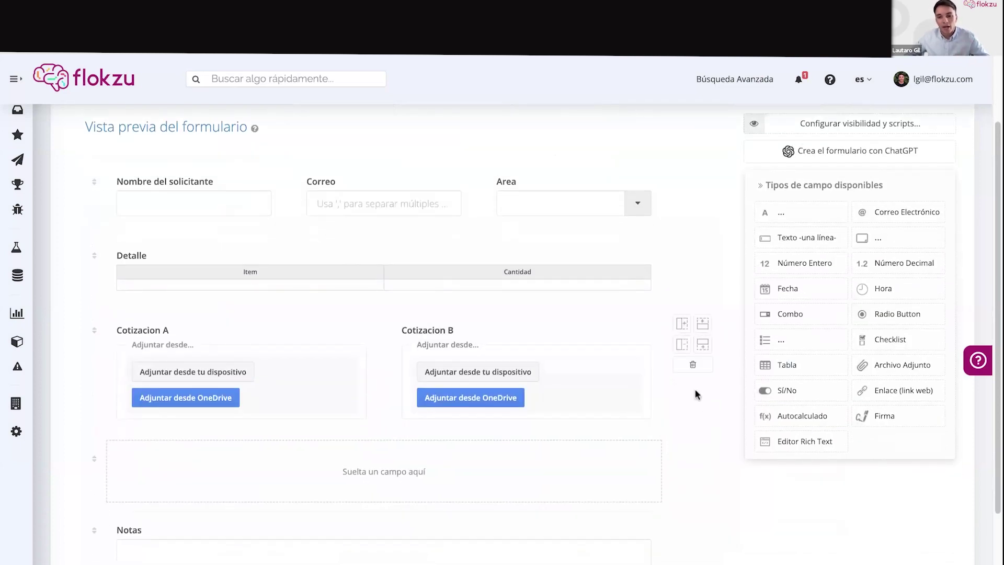
pyautogui.scroll(-1, 408, 277)
pyautogui.scroll(-1, 408, 276)
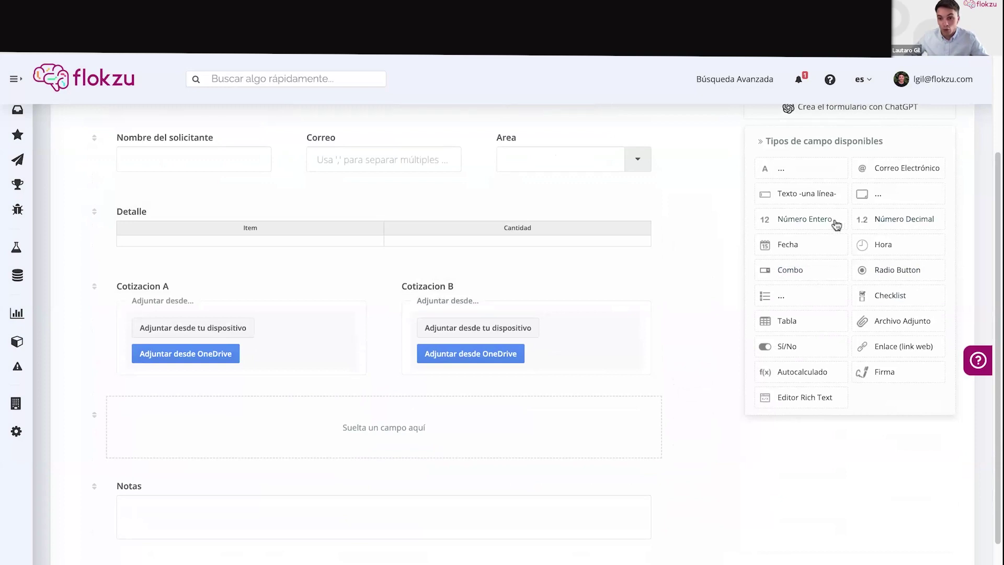
pyautogui.moveTo(869, 226); pyautogui.dragTo(466, 425)
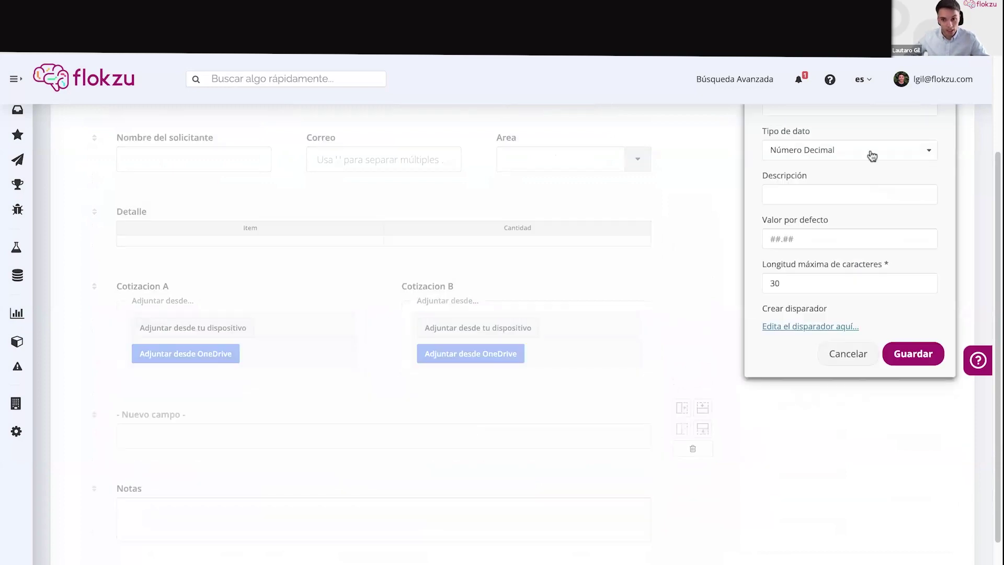
pyautogui.scroll(3, 575, 366)
pyautogui.click(825, 244)
pyautogui.write('Monto ($)')
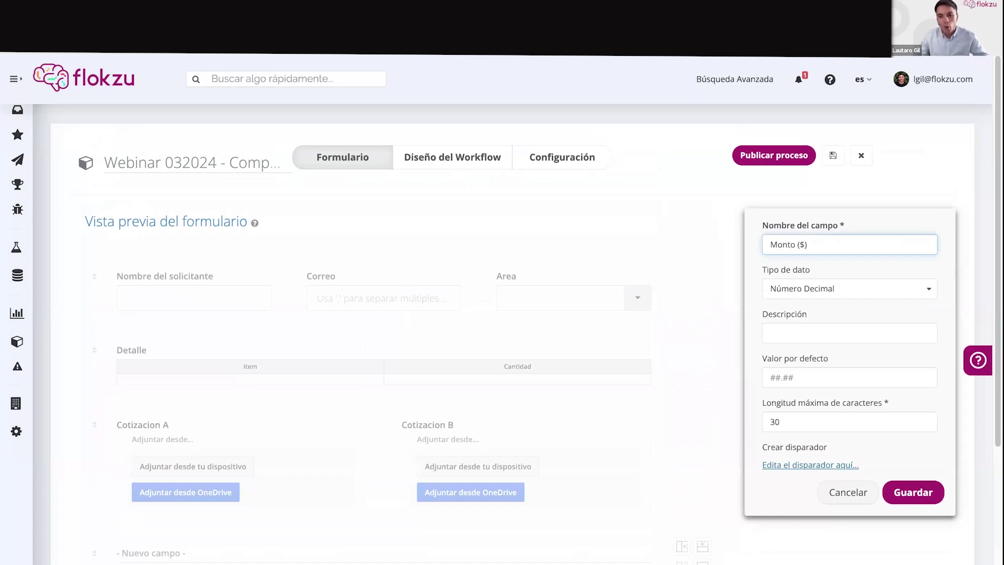
pyautogui.press('Return')
pyautogui.scroll(-1, 449, 387)
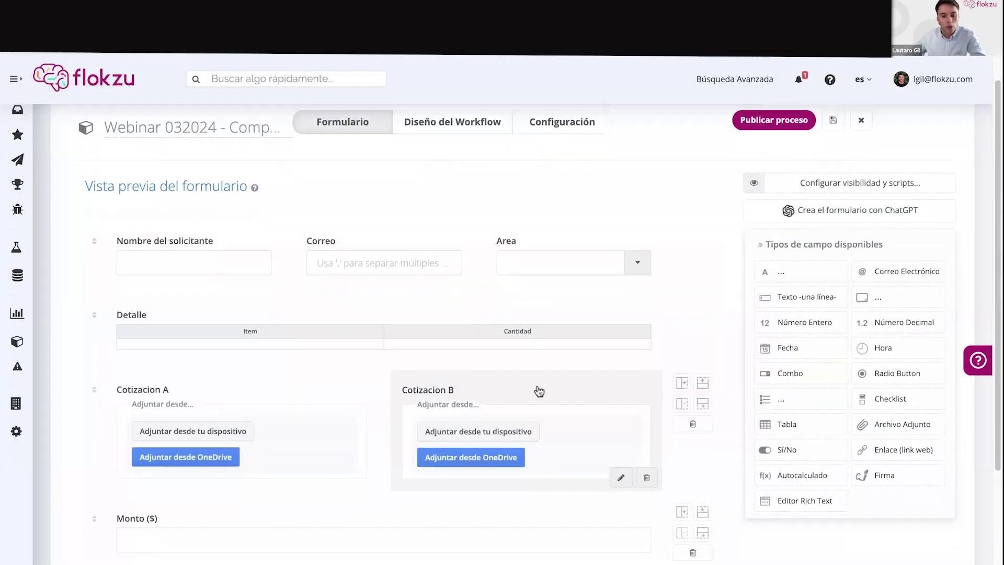
pyautogui.scroll(-1, 495, 393)
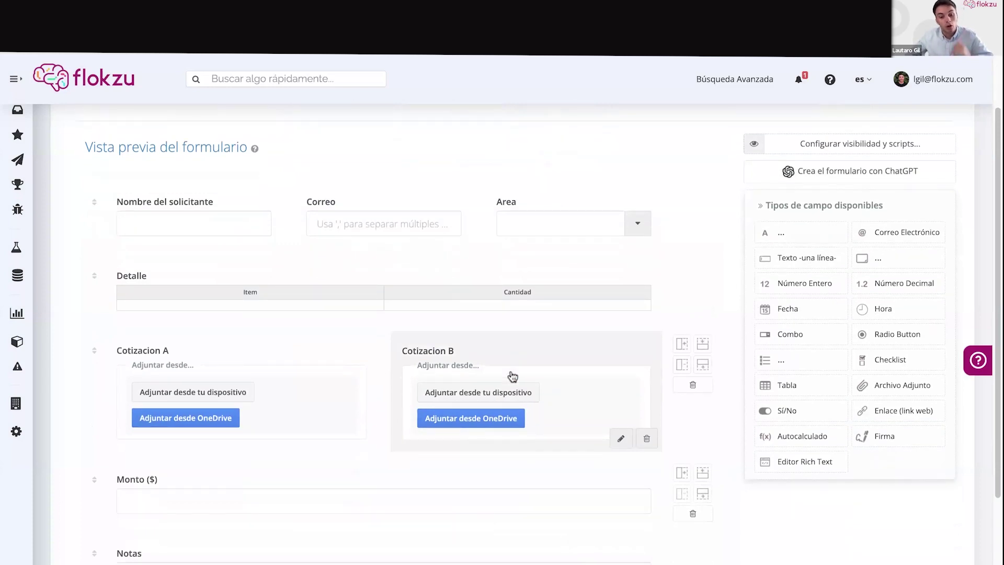
pyautogui.scroll(-1, 511, 377)
pyautogui.scroll(-3, 483, 419)
pyautogui.scroll(2, 518, 366)
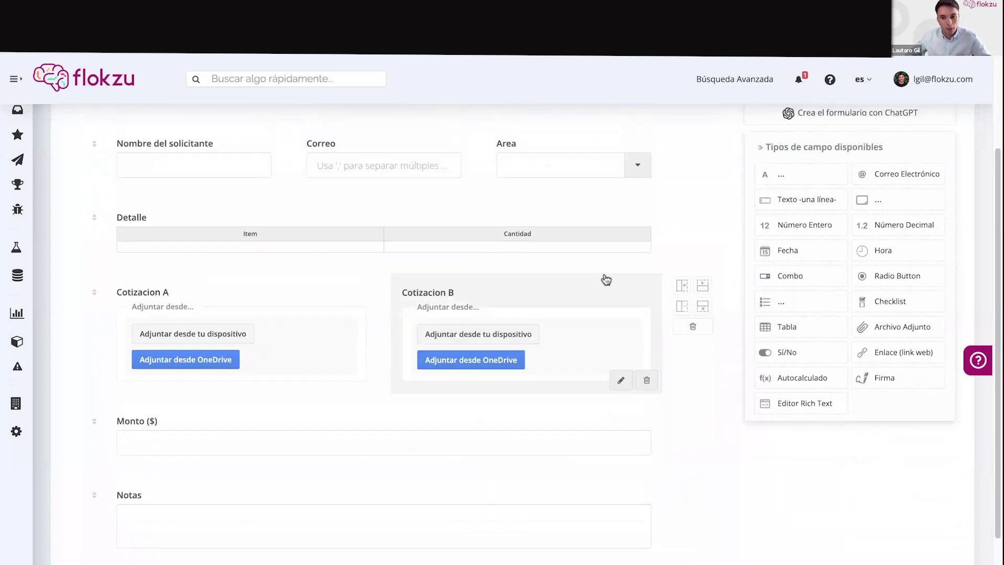
# - Configure the process start task's visibility so that "Cotizacion A", "Cotizacion B", "Monto ($)" and "Notas" are hidden (Oculto)
pyautogui.scroll(5, 494, 251)
pyautogui.click(781, 225)
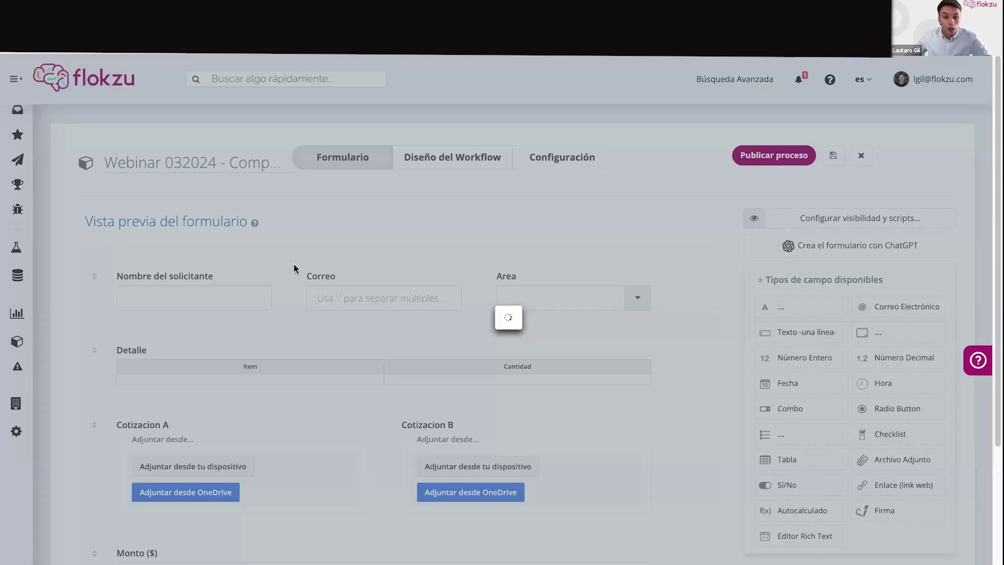
pyautogui.scroll(-4, 542, 388)
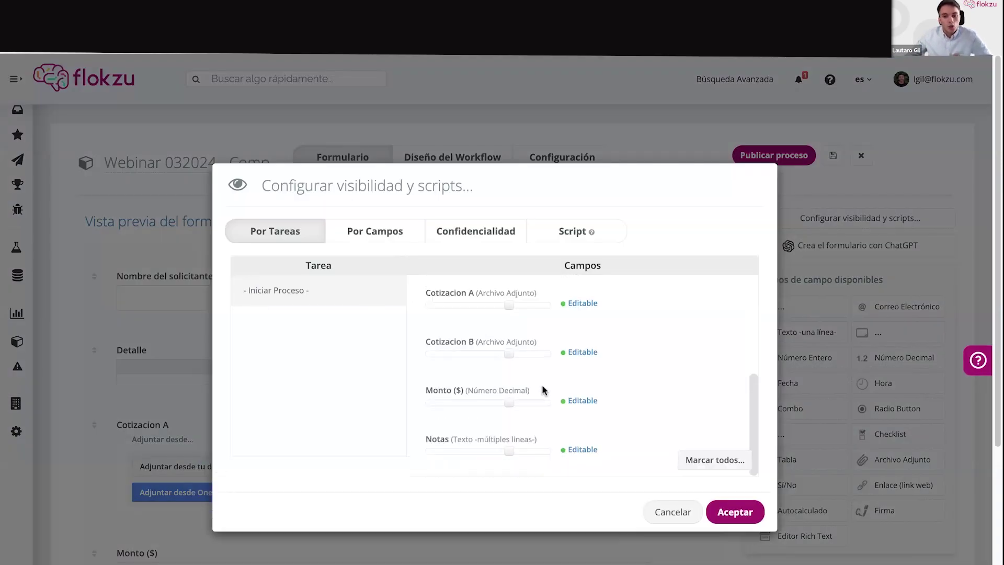
pyautogui.click(432, 355)
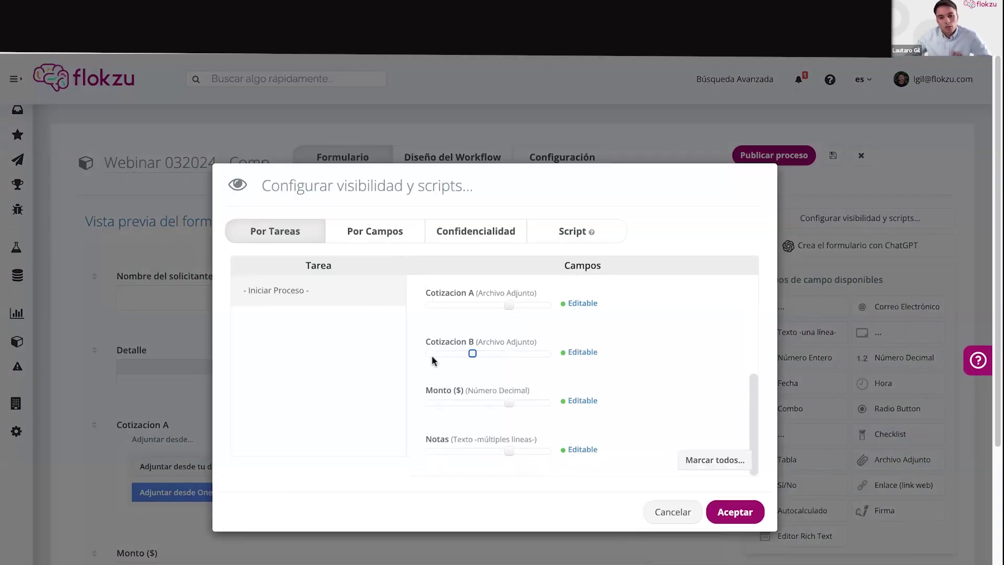
pyautogui.click(431, 304)
pyautogui.scroll(1, 442, 395)
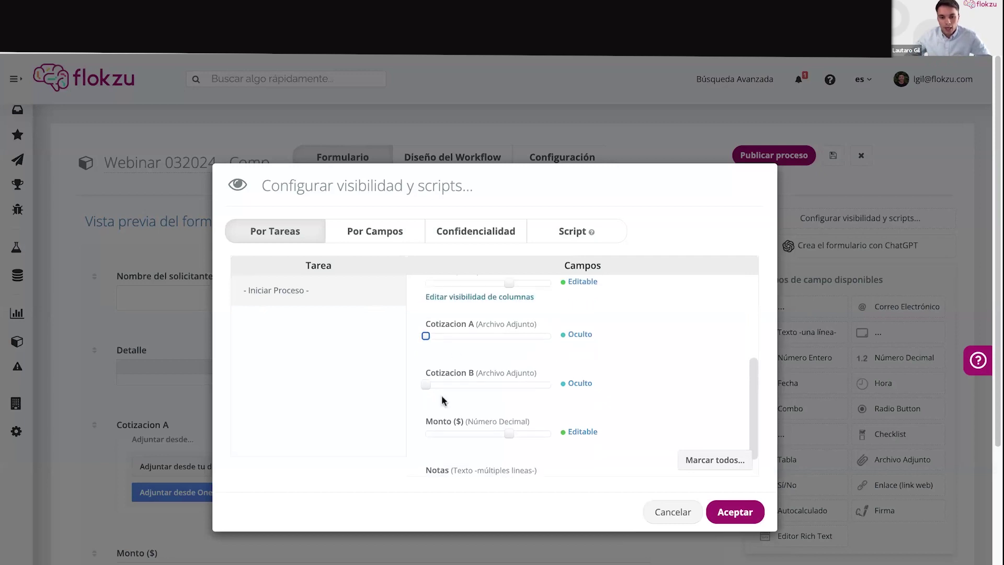
pyautogui.click(431, 434)
pyautogui.scroll(-1, 432, 436)
pyautogui.click(433, 451)
pyautogui.click(724, 511)
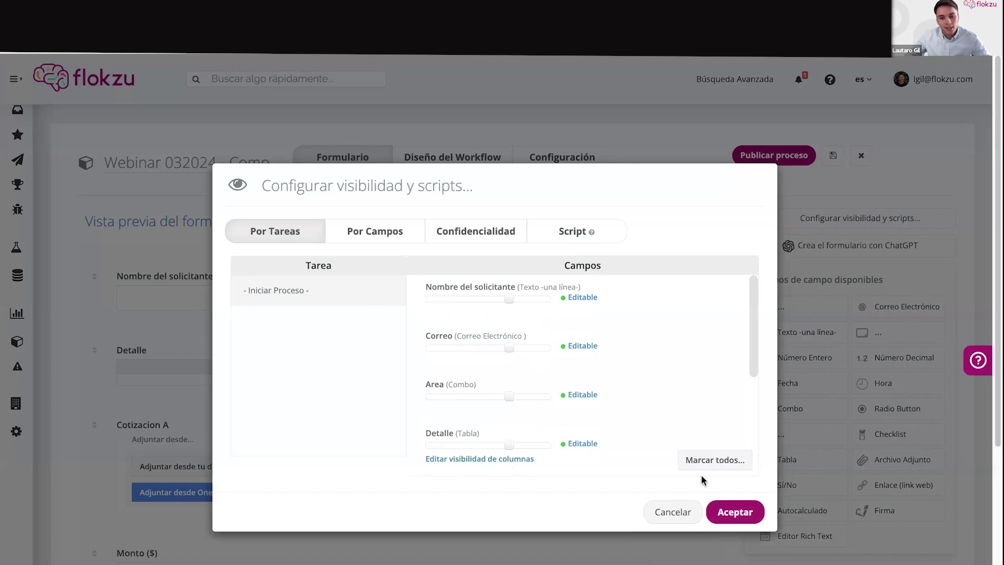
# - Make "Nombre del solicitante", "Correo", "Area" and "Detalle" mandatory (Obligatorio) in the start task and accept the visibility settings
pyautogui.click(547, 299)
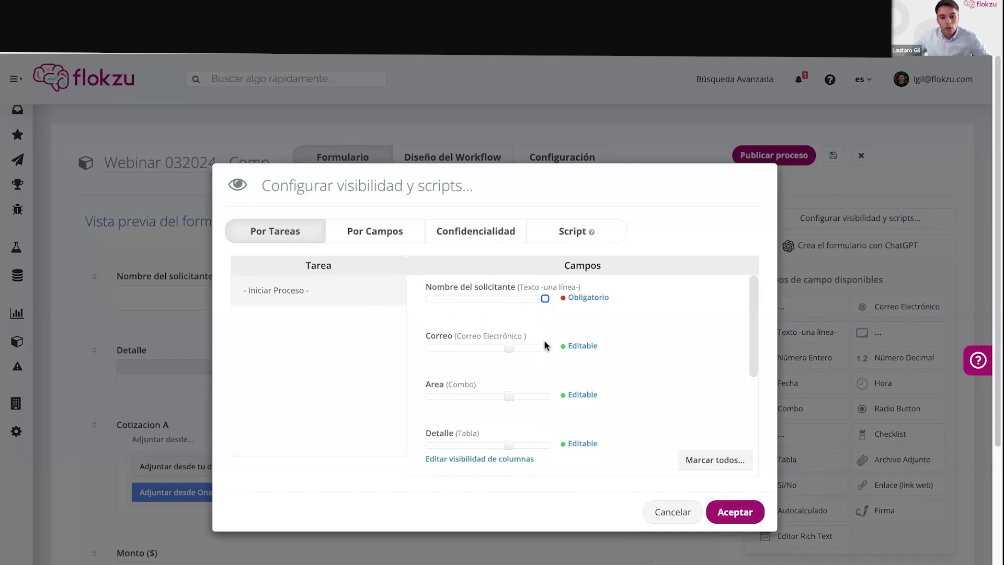
pyautogui.click(548, 350)
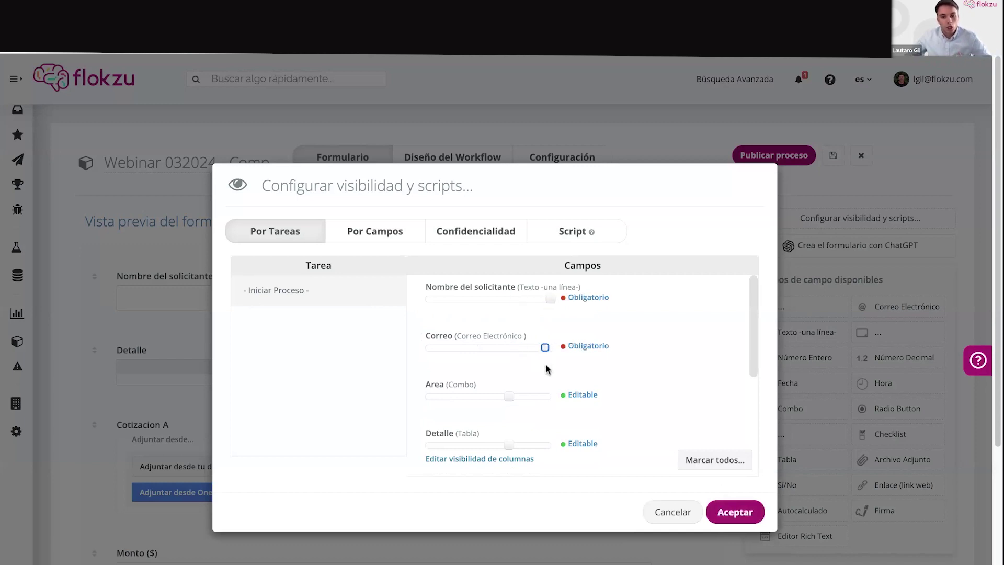
pyautogui.click(548, 399)
pyautogui.click(548, 443)
pyautogui.scroll(-1, 550, 427)
pyautogui.click(510, 356)
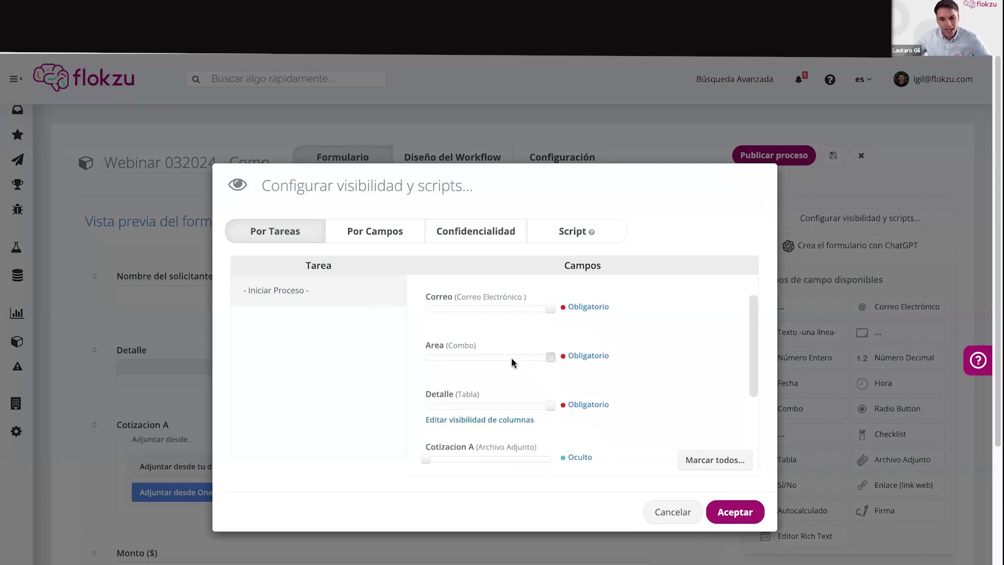
pyautogui.click(750, 512)
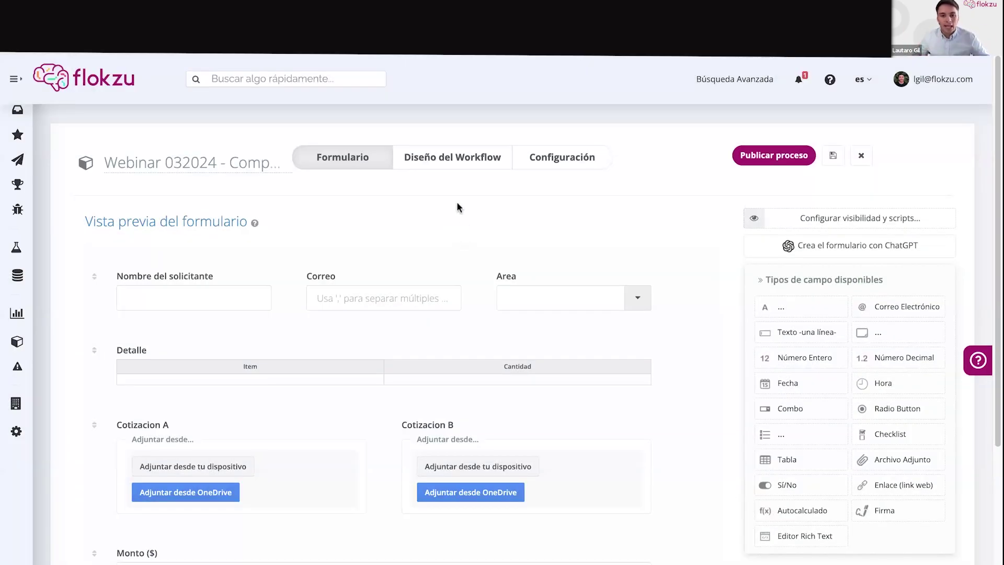
# - In the workflow design, delete the help annotation and move the "Iniciar Proceso" start event further left on the canvas
pyautogui.click(454, 163)
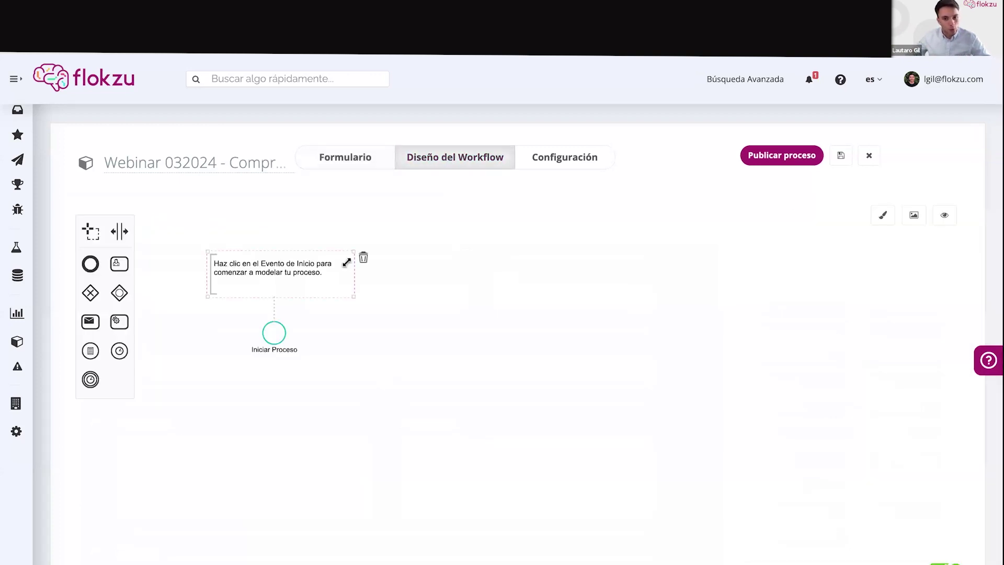
pyautogui.click(363, 258)
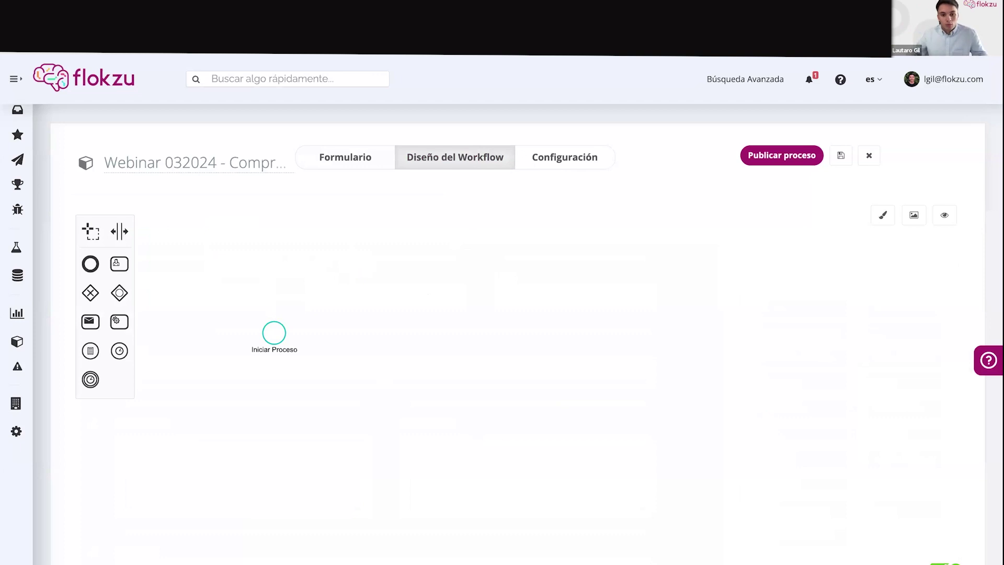
pyautogui.moveTo(274, 327); pyautogui.dragTo(188, 325)
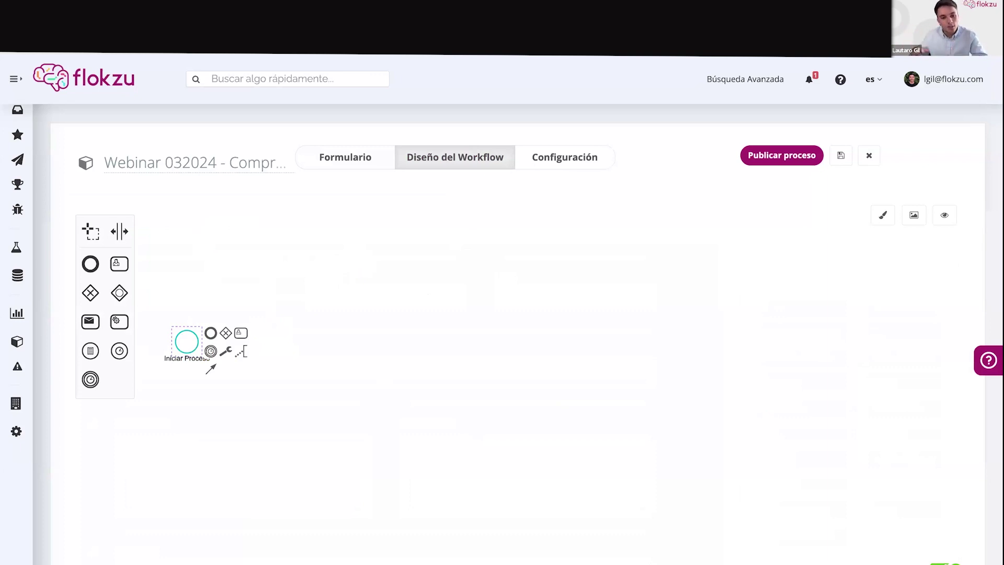
pyautogui.click(187, 245)
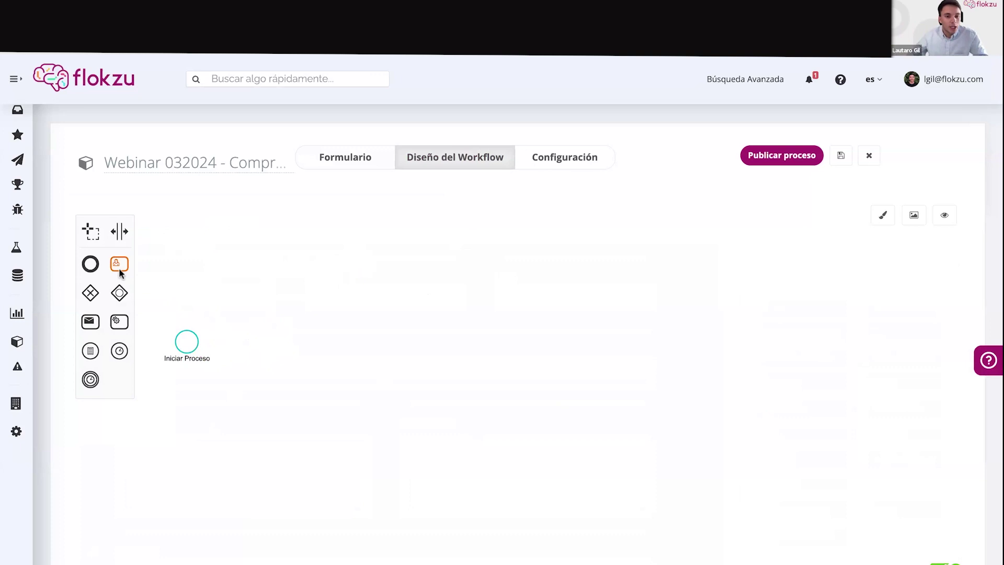
# - Add a user task beside the start event and name it "Revisar solicitud (Supervisor)"
pyautogui.moveTo(118, 268); pyautogui.dragTo(278, 341)
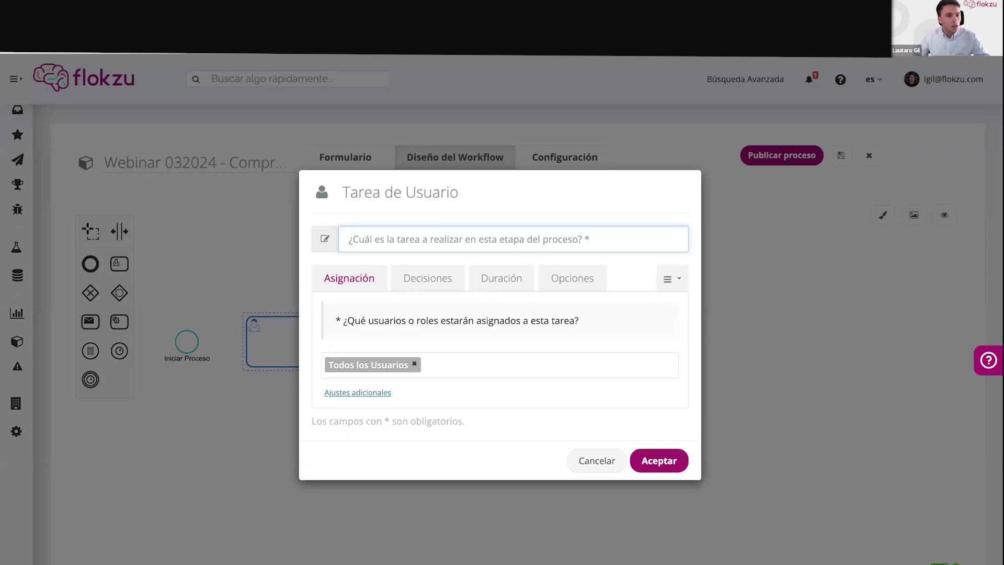
pyautogui.write('Revisar solicitud')
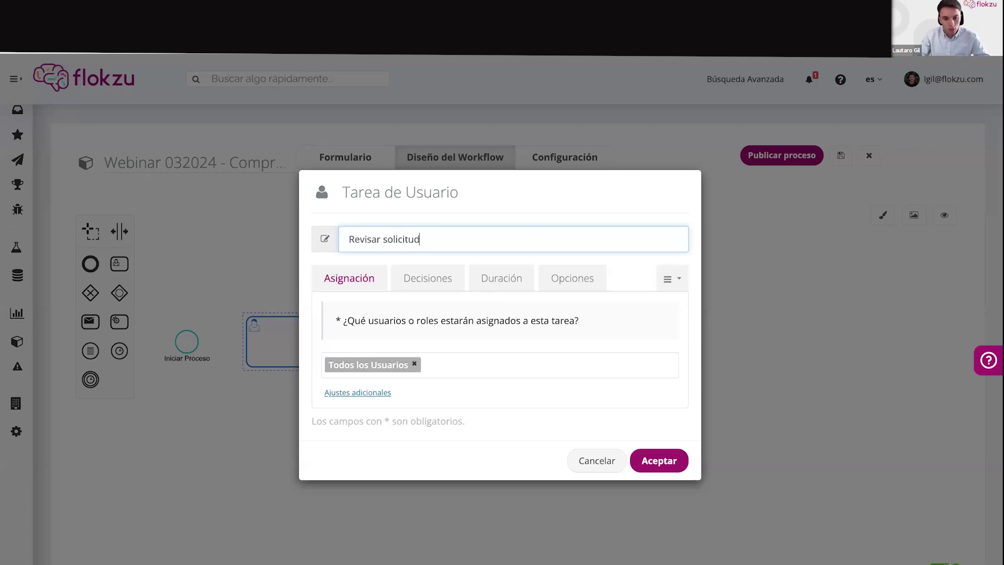
pyautogui.write(' (Seu')
pyautogui.press('BackSpace')
pyautogui.press('BackSpace')
pyautogui.write('upervisor)')
# - Assign the supervisor review task to the process owner's own user account instead of all users
pyautogui.click(479, 364)
pyautogui.click(479, 364)
pyautogui.click(479, 363)
pyautogui.write('lgi')
pyautogui.press('Return')
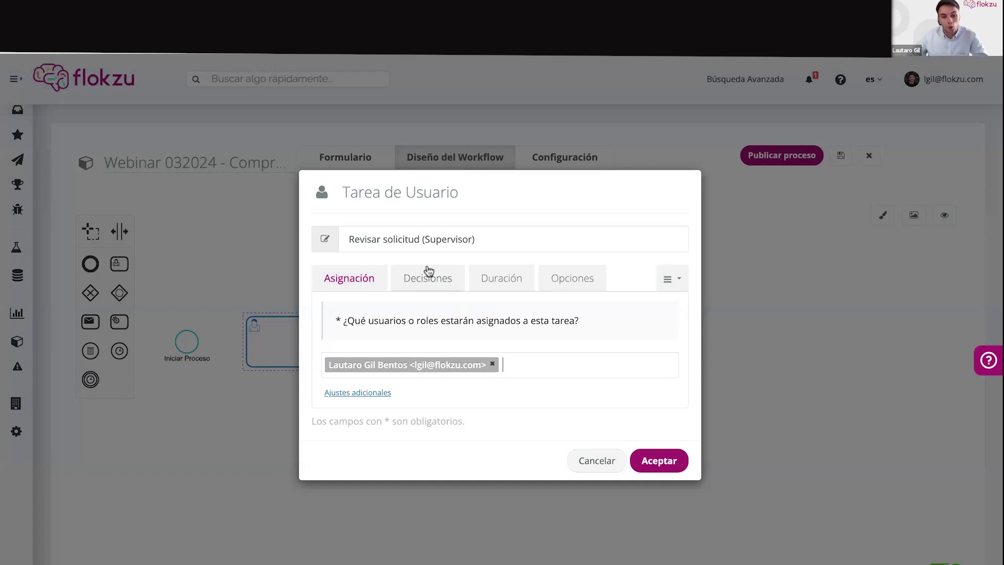
# - Replace the review task's default decision with the options "Aceptar", "Rechazar" and "Mas info."
pyautogui.click(434, 283)
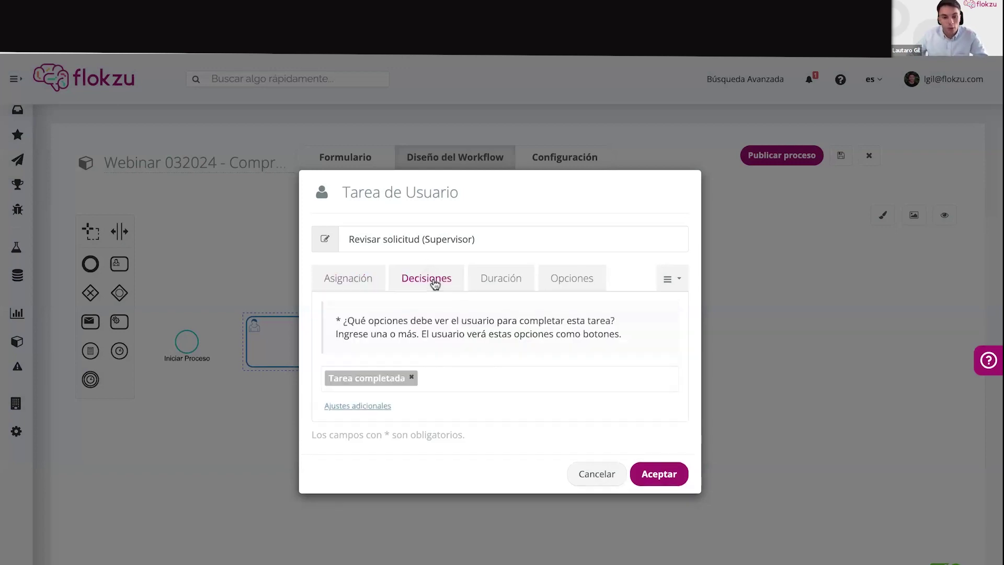
pyautogui.press('BackSpace')
pyautogui.write('A')
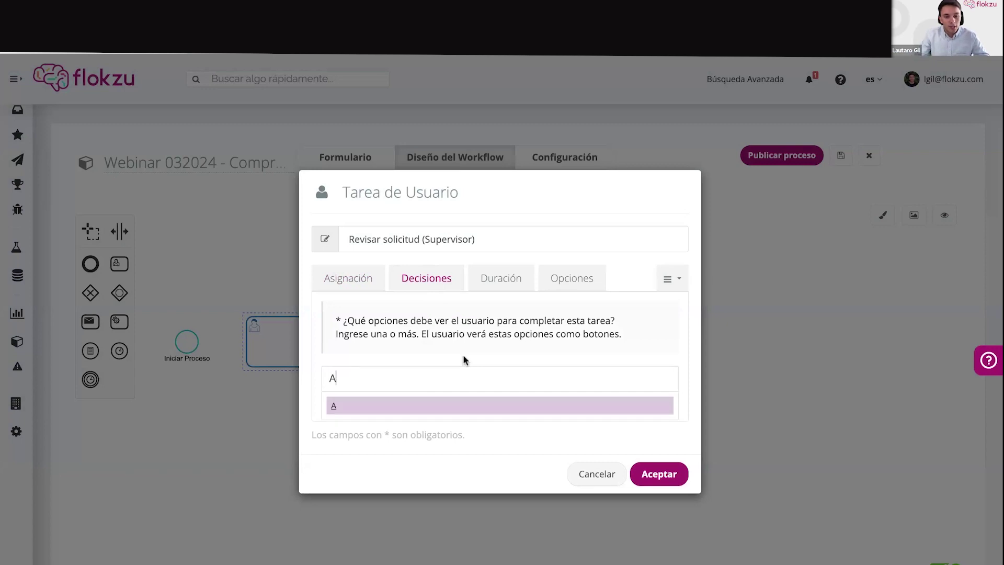
pyautogui.write('ceptar')
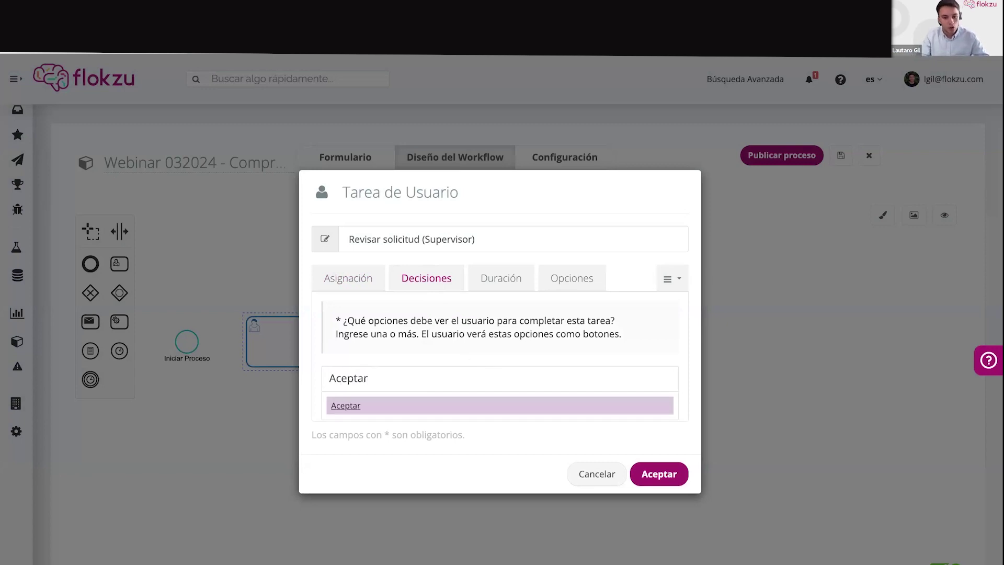
pyautogui.press('Return')
pyautogui.write('Rechazar')
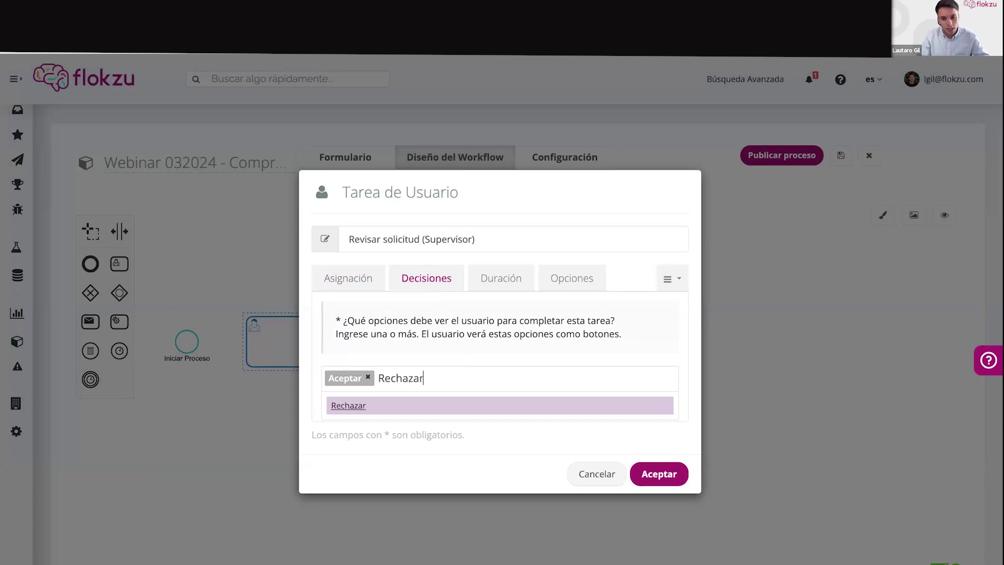
pyautogui.press('Return')
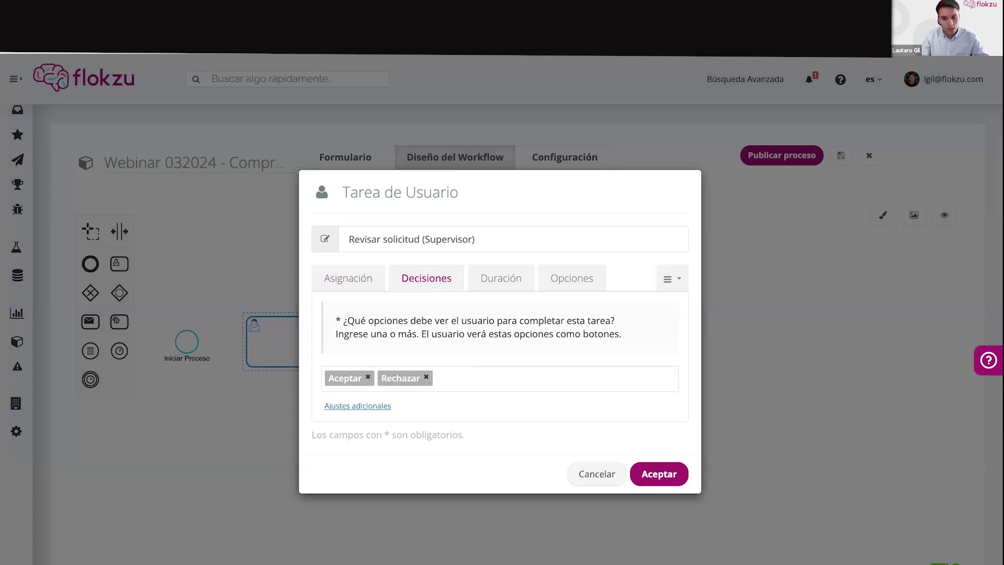
pyautogui.write('Mas inf')
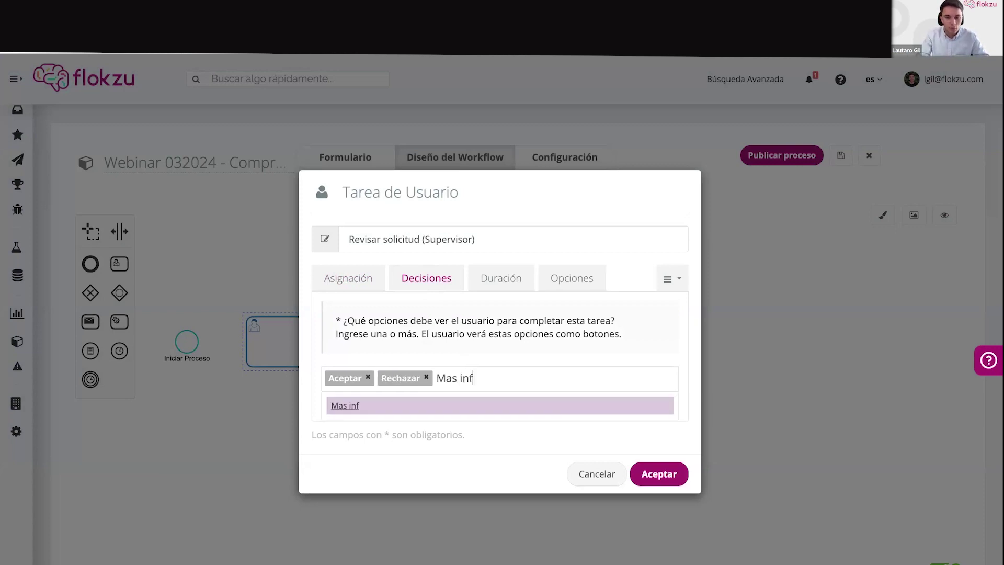
pyautogui.write('o.')
pyautogui.press('Return')
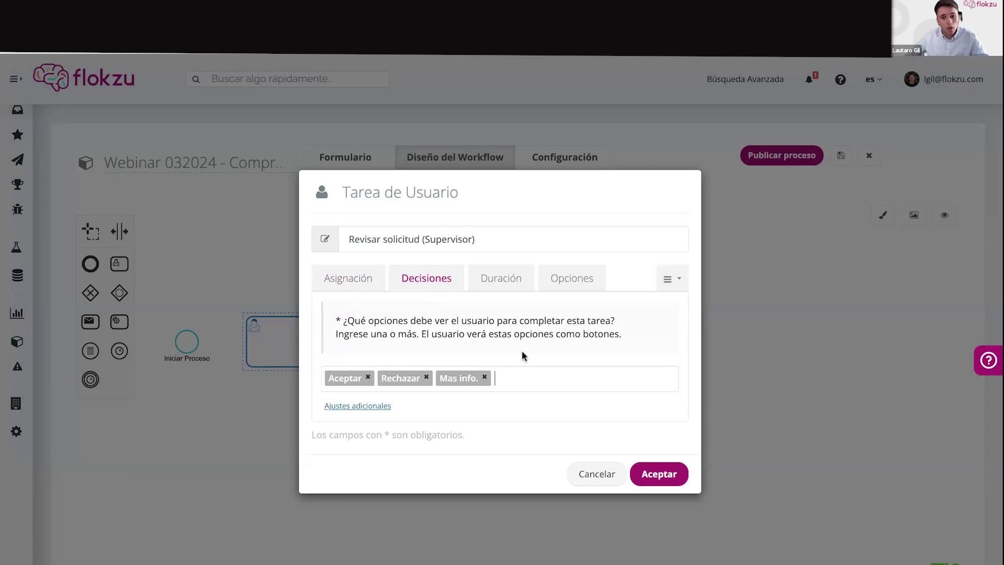
# - Set the review task's expected duration to 1 day, exclude Saturday and Sunday from the count, and accept the task settings
pyautogui.click(505, 285)
pyautogui.click(478, 379)
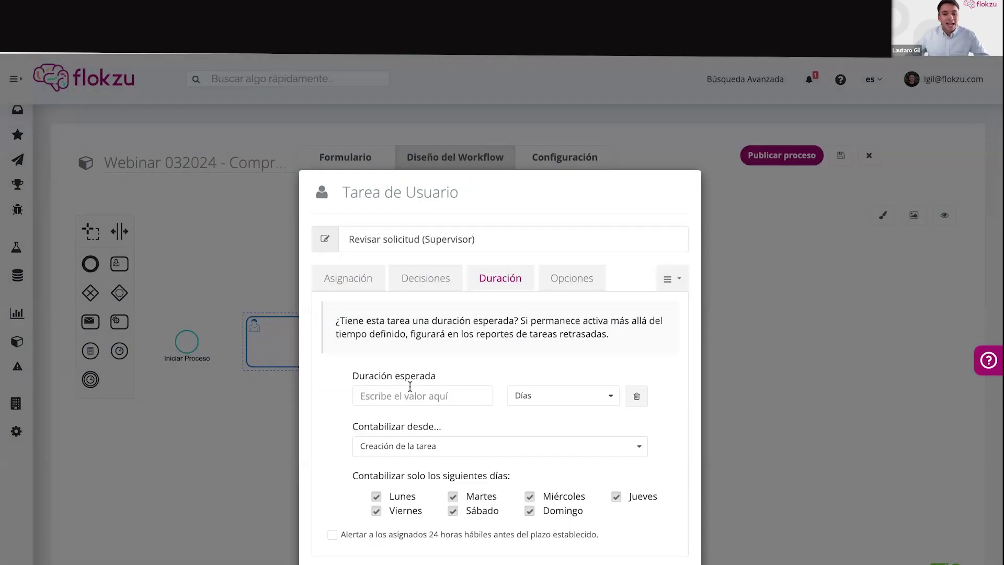
pyautogui.click(529, 511)
pyautogui.click(472, 516)
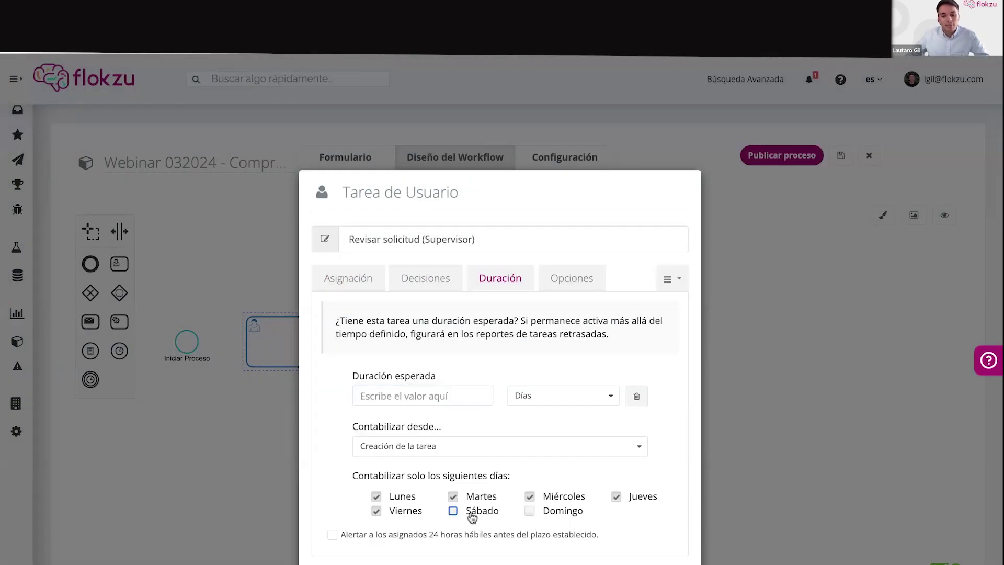
pyautogui.click(582, 539)
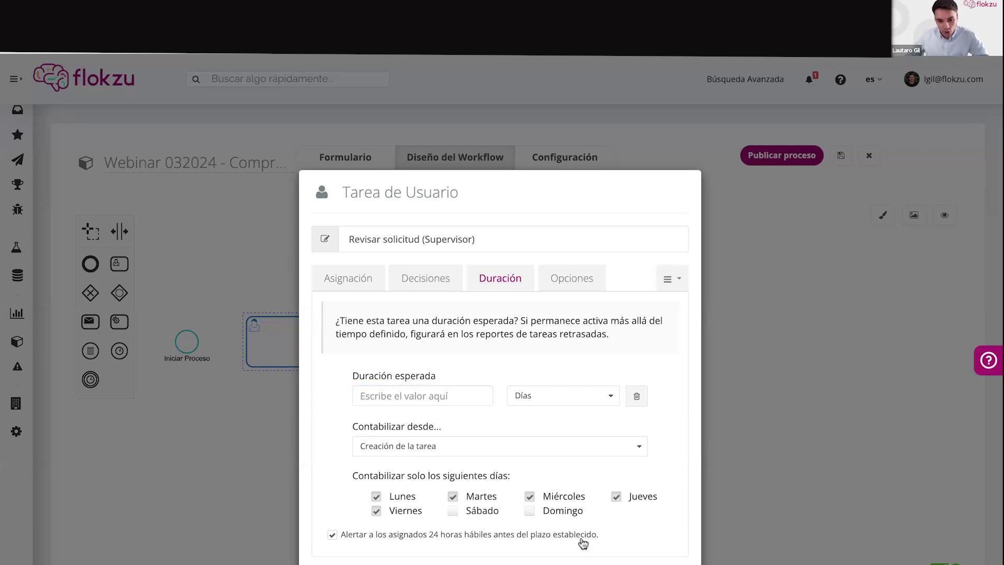
pyautogui.click(493, 535)
pyautogui.click(438, 401)
pyautogui.write('1')
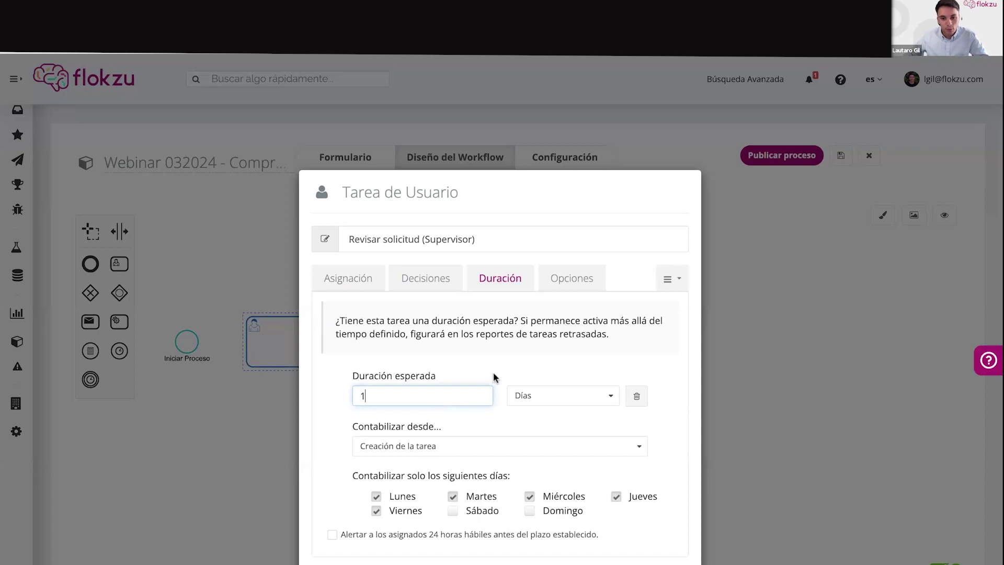
pyautogui.click(544, 481)
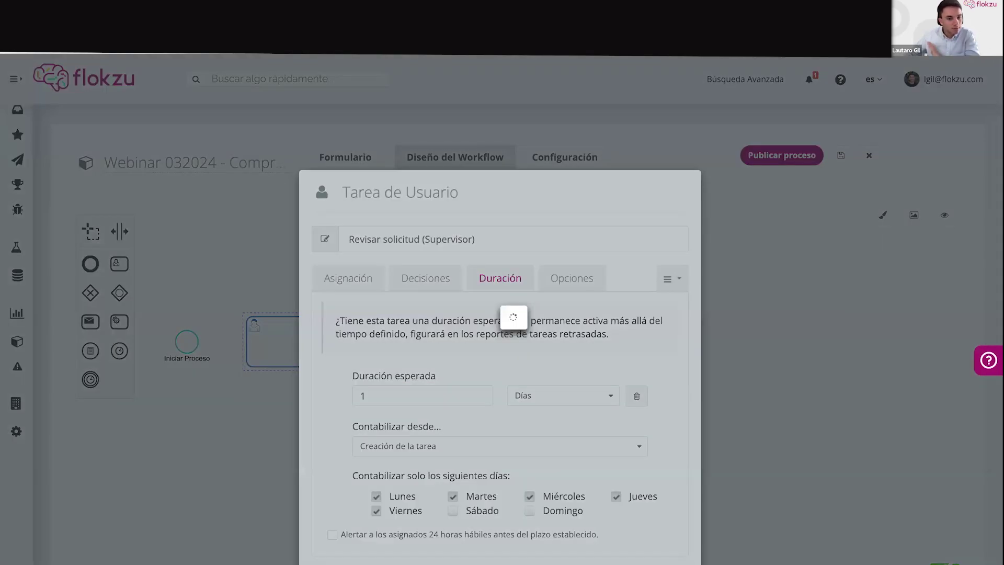
# - Connect the "Iniciar Proceso" start event to the "Revisar solicitud (Supervisor)" task
pyautogui.click(216, 365)
pyautogui.click(186, 343)
pyautogui.moveTo(224, 352); pyautogui.dragTo(267, 356)
pyautogui.click(404, 424)
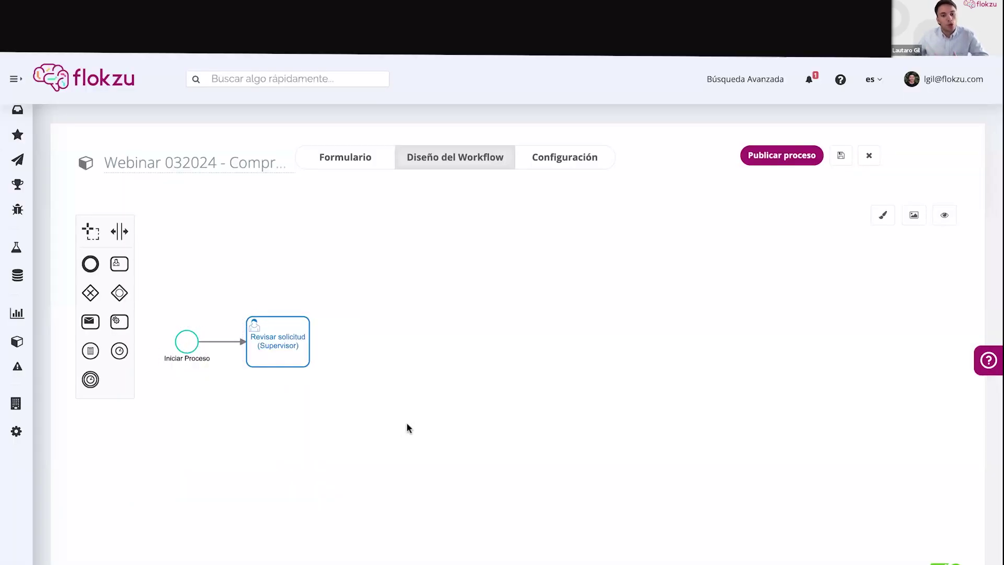
# - Append an exclusive gateway after the "Revisar solicitud (Supervisor)" task and select it
pyautogui.click(263, 359)
pyautogui.click(336, 321)
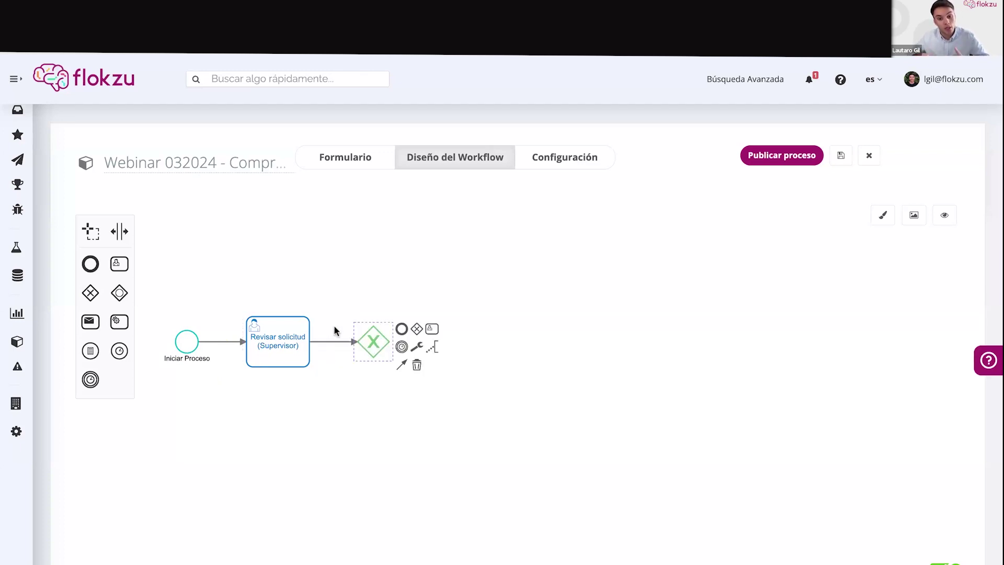
pyautogui.click(340, 280)
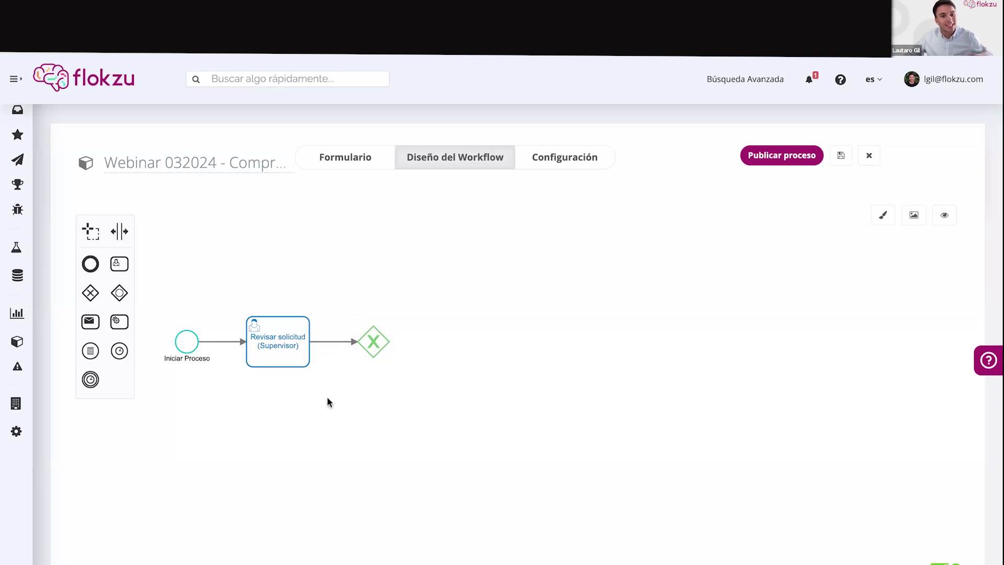
pyautogui.click(377, 354)
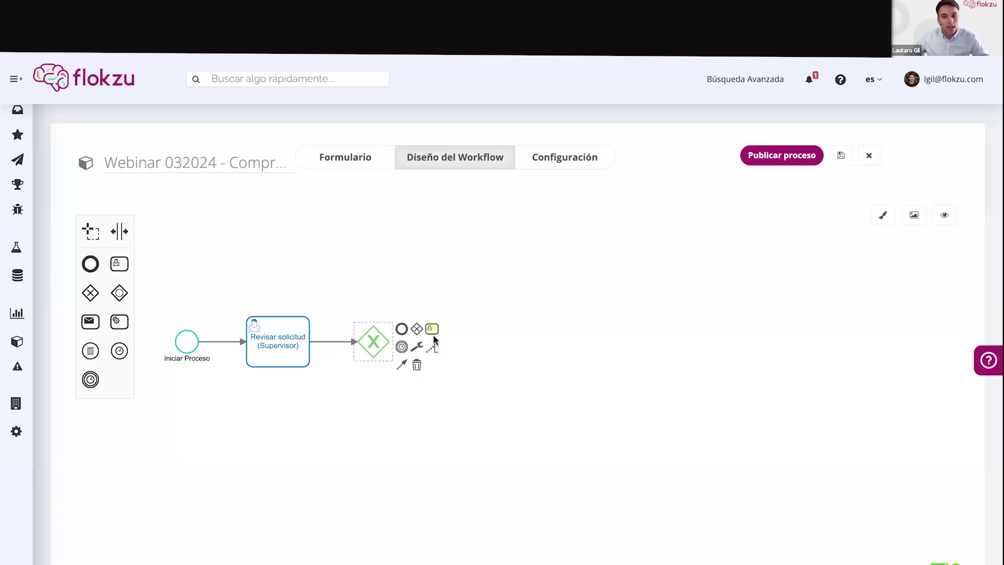
# - Append a user task named "Cotizar" after the exclusive gateway, remove its default "Todos los Usuarios" assignment, and accept the task
pyautogui.click(432, 330)
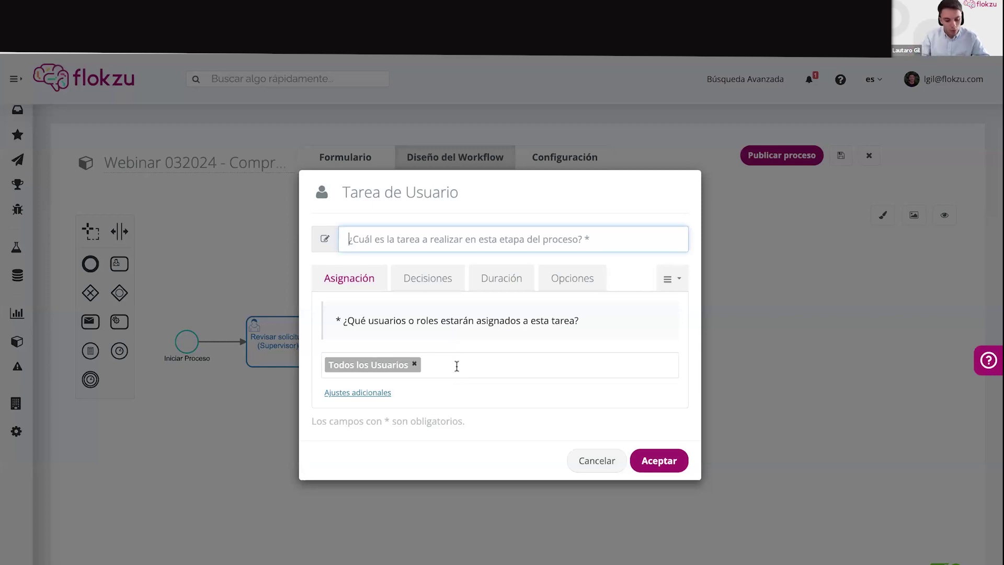
pyautogui.write('Cotizar')
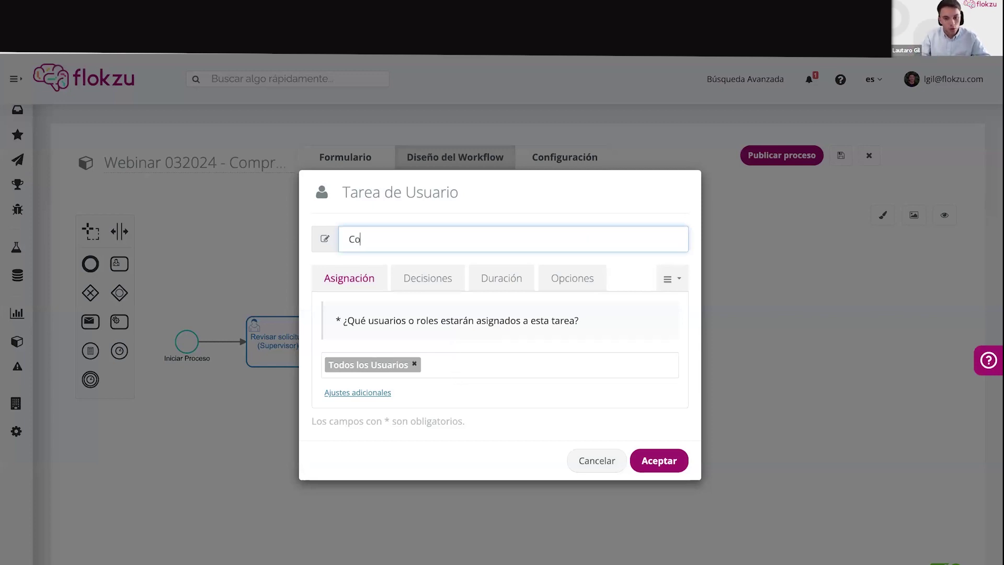
pyautogui.click(473, 370)
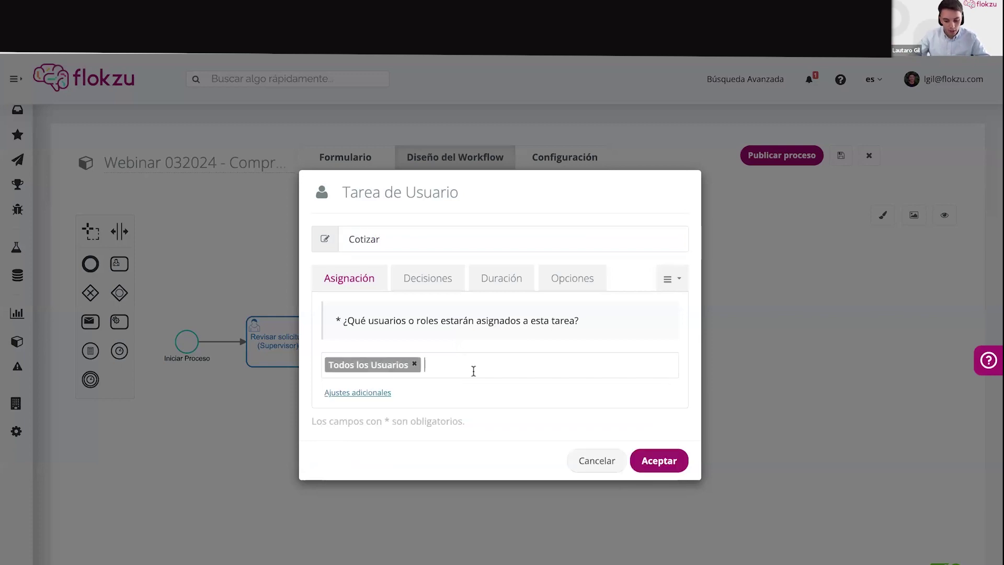
pyautogui.press('BackSpace')
pyautogui.click(585, 500)
pyautogui.click(645, 462)
# - Append a user task named "Ejecutar comprar" after "Cotizar", replace the default assignee with your own user, and accept it
pyautogui.click(542, 319)
pyautogui.write('Ejecu')
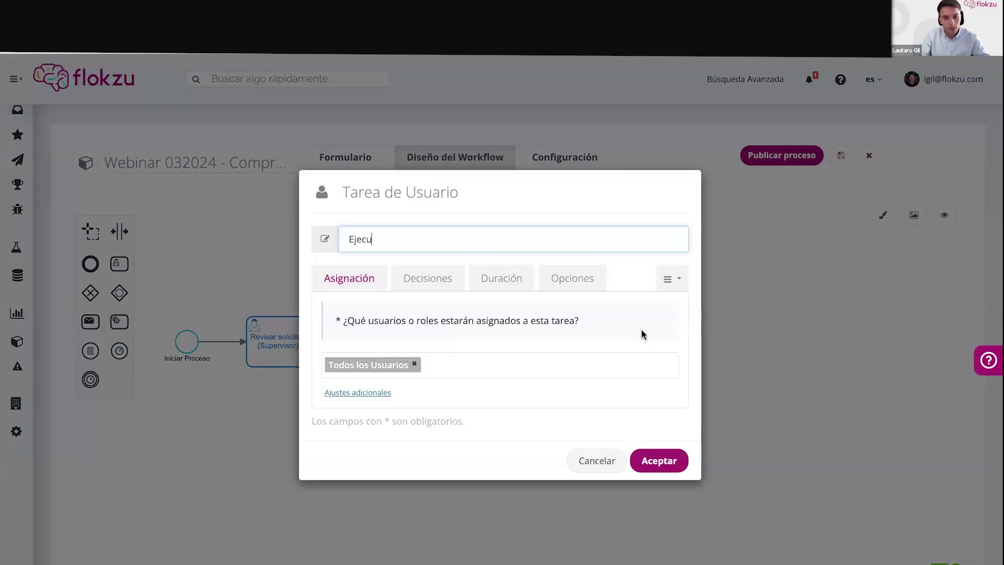
pyautogui.write('tar cmpraomprar')
pyautogui.click(618, 358)
pyautogui.press('BackSpace')
pyautogui.press('BackSpace')
pyautogui.write('lgil')
pyautogui.press('Return')
pyautogui.click(658, 460)
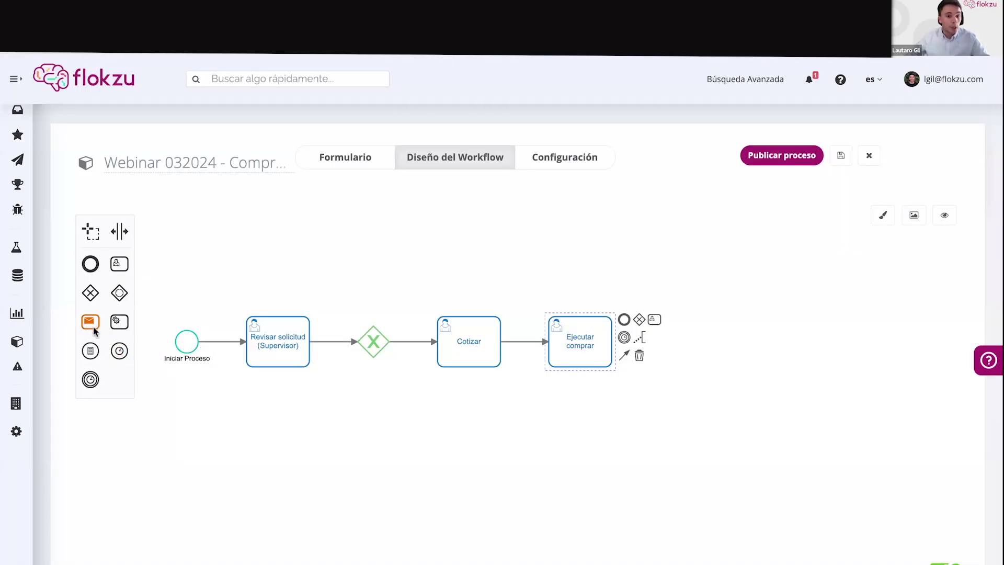
# - Place a message task below the gateway named "Notificacion", with the [Correo] field as recipient and subject "Solicitud de compra rechazada"
pyautogui.moveTo(93, 328); pyautogui.dragTo(377, 450)
pyautogui.click(430, 217)
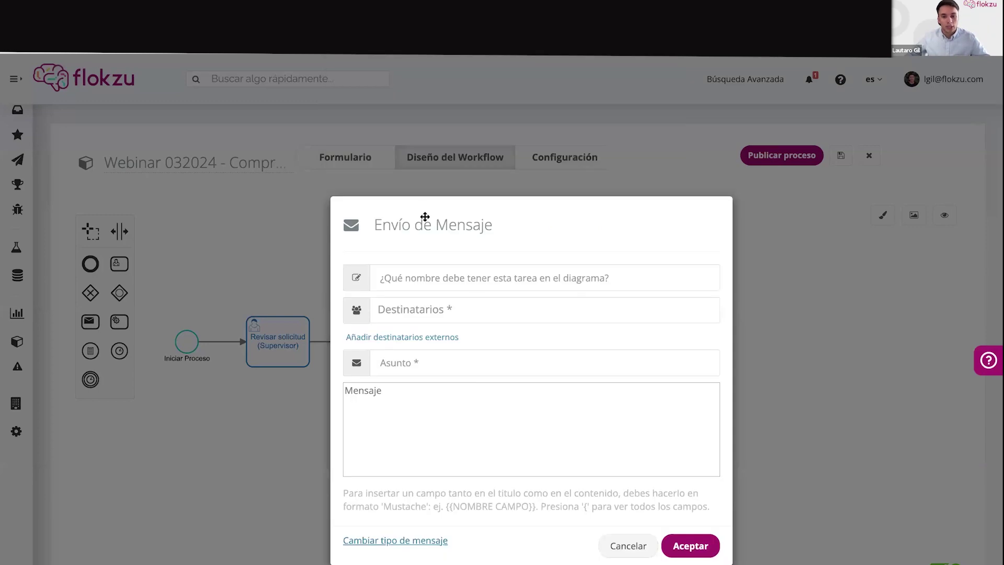
pyautogui.click(473, 281)
pyautogui.press('Down')
pyautogui.press('Return')
pyautogui.click(578, 311)
pyautogui.write('CORRE')
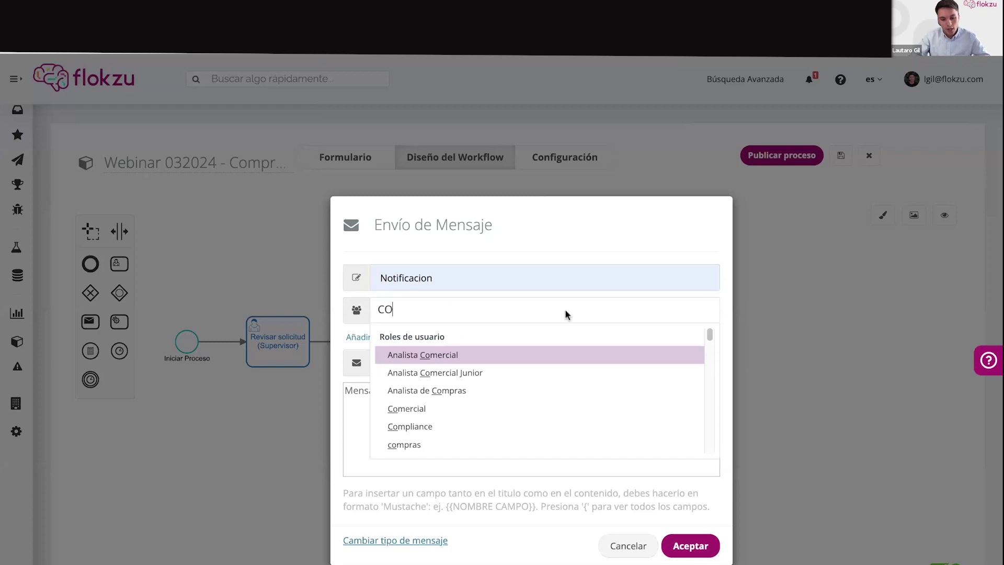
pyautogui.press('Return')
pyautogui.click(375, 373)
pyautogui.click(440, 386)
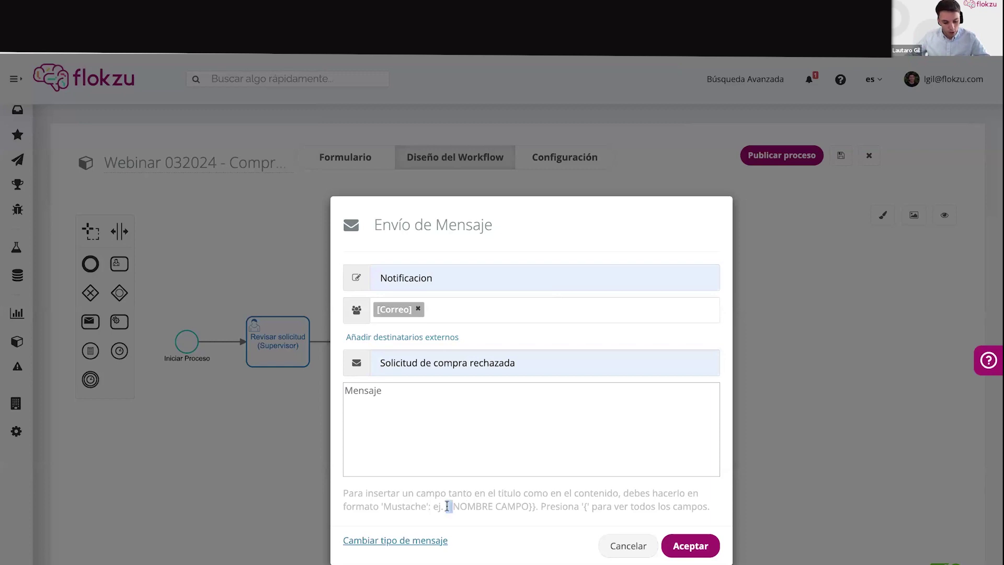
# - Write the message body "{{Nombre del solicitante}} , Su solicitud ha sido rechazada. Motivos: {{Notas}} Saludos" on separate lines
pyautogui.write('{NOM')
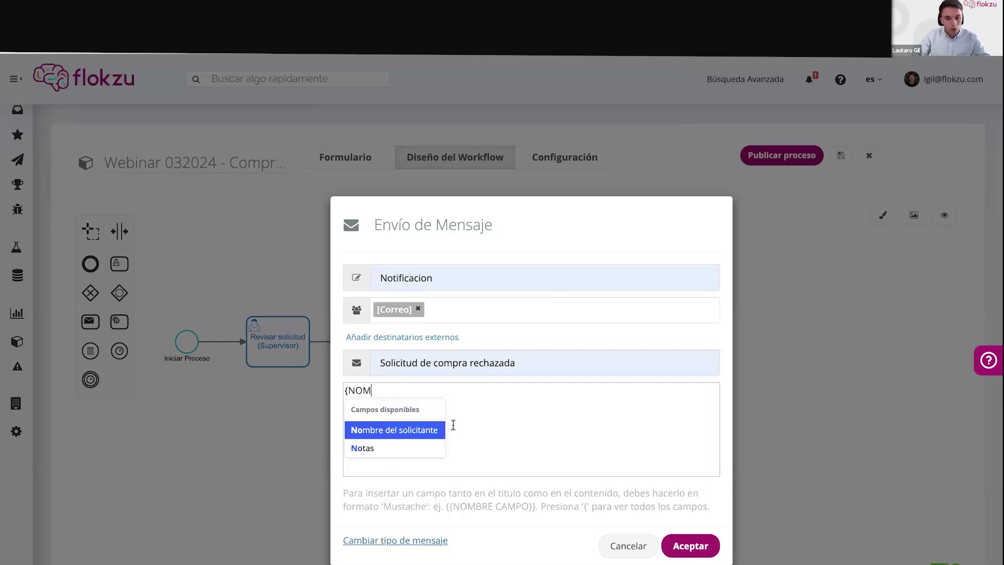
pyautogui.press('Return')
pyautogui.write('sU ')
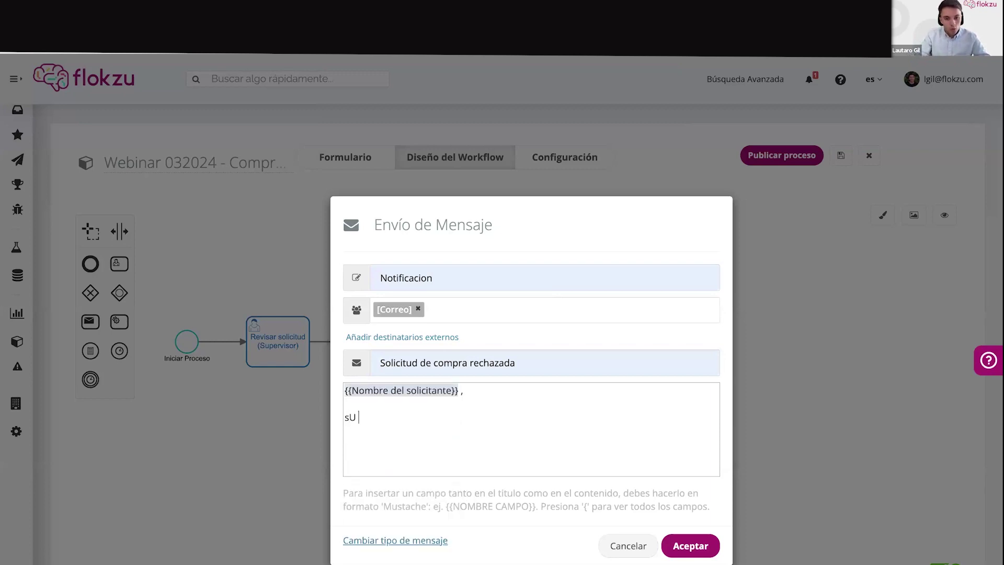
pyautogui.write('Su solicitud ha sido ')
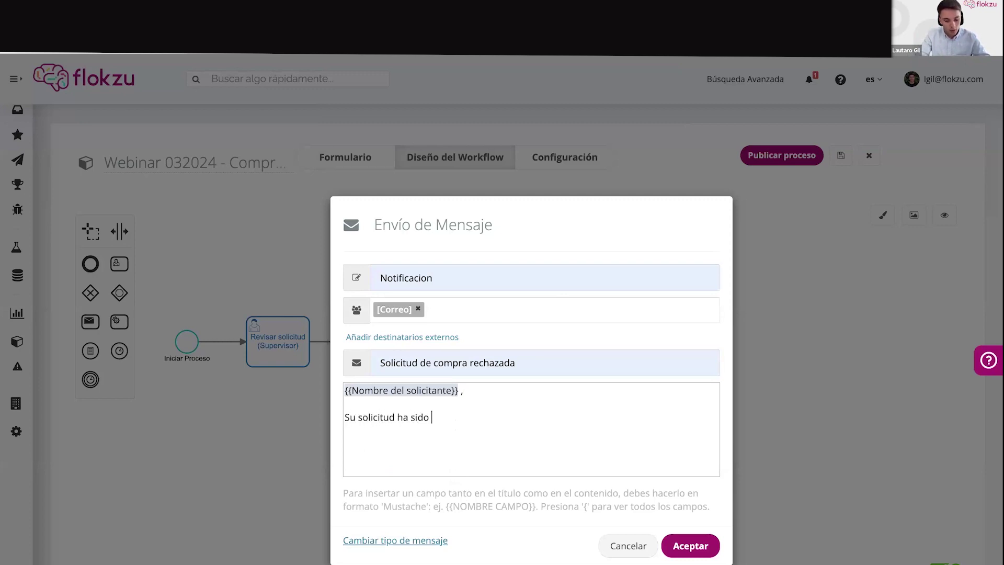
pyautogui.write('rechazada. Motivos:')
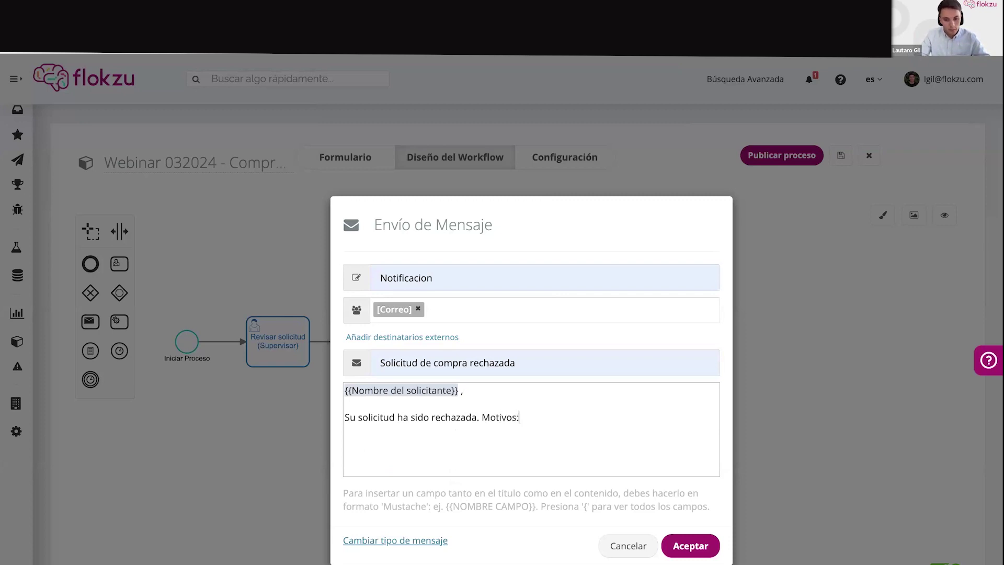
pyautogui.write(' {{nota')
pyautogui.press('Return')
pyautogui.write('Saludos')
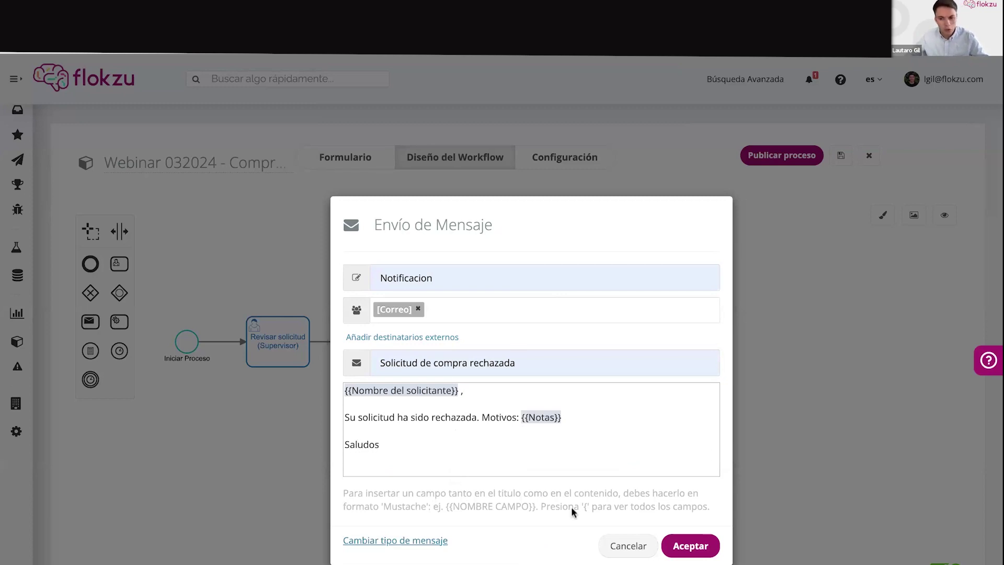
# - Accept the message settings and connect the exclusive gateway to the "Notificacion" task
pyautogui.click(707, 543)
pyautogui.click(387, 415)
pyautogui.moveTo(412, 427); pyautogui.dragTo(381, 510)
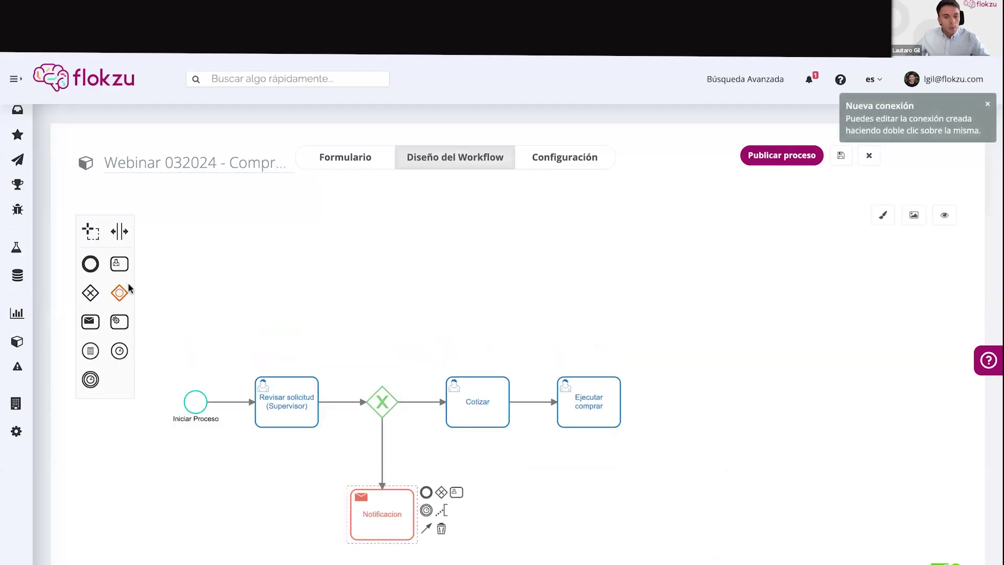
# - Place a user task named "Aportar mas info" above the gateway and assign it to your own user and "Iniciador del Proceso"
pyautogui.click(122, 265)
pyautogui.click(382, 306)
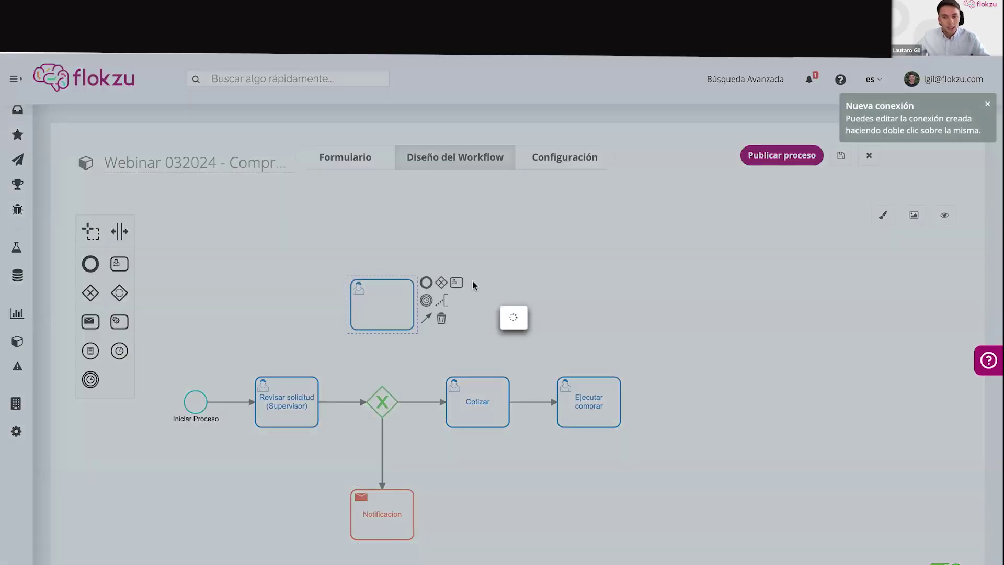
pyautogui.write('Aportar mas info')
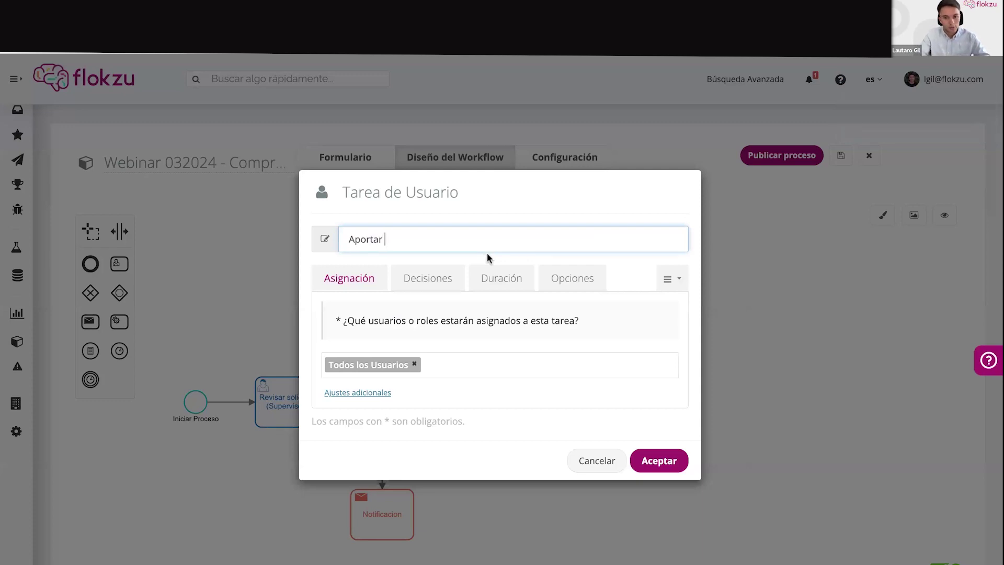
pyautogui.click(473, 360)
pyautogui.write('lgi')
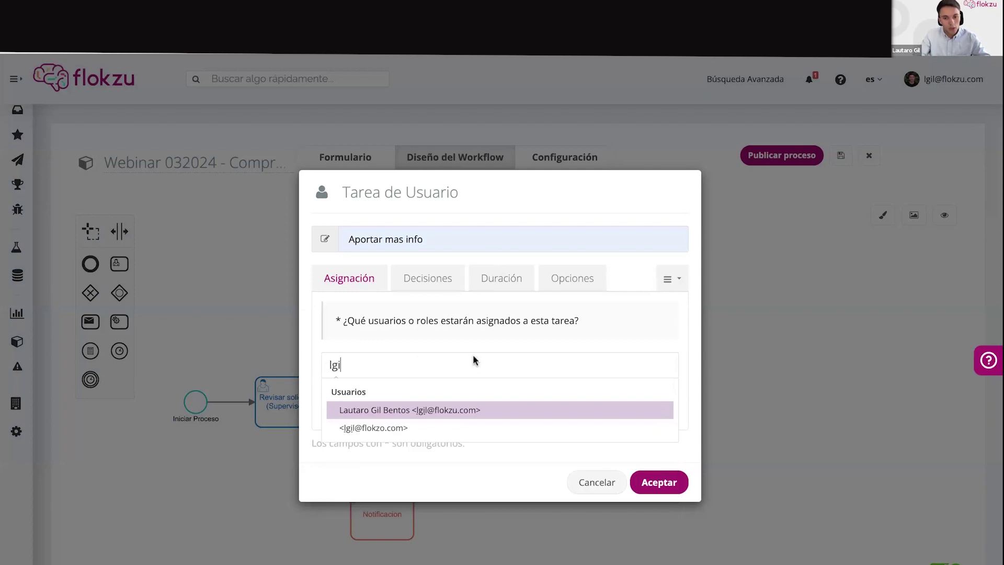
pyautogui.press('Return')
pyautogui.write('inici')
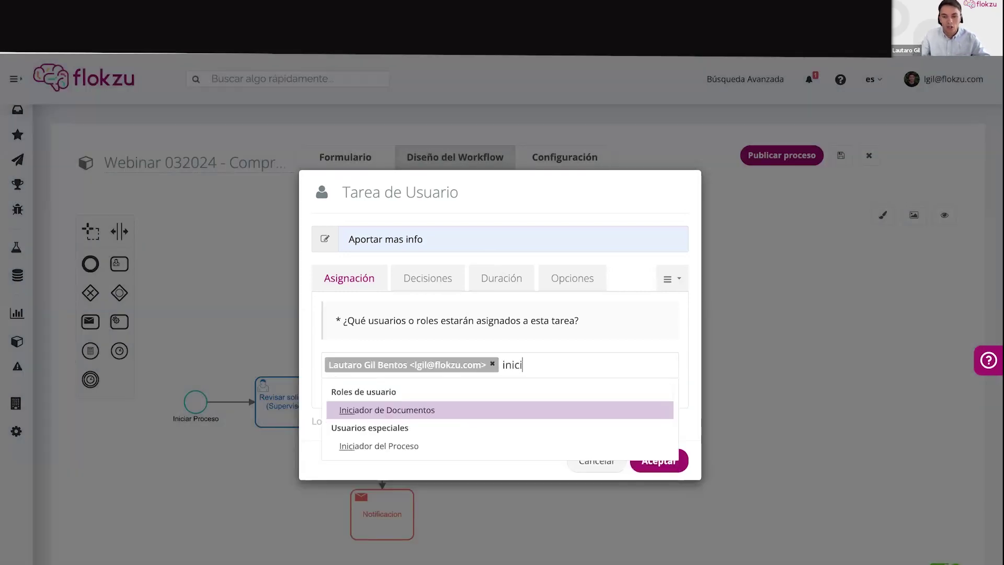
pyautogui.press('Down')
pyautogui.press('Return')
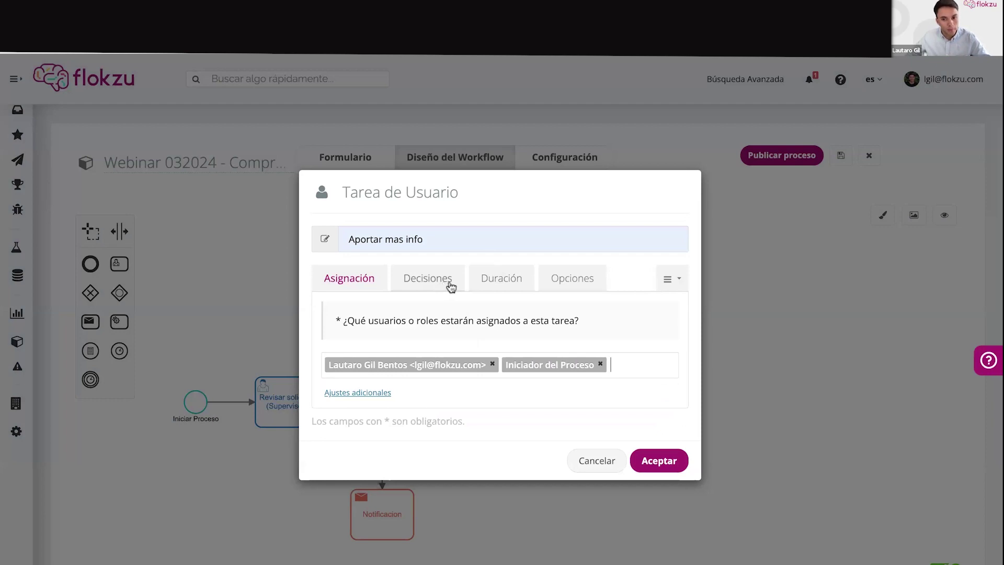
# - Allow interaction with users external to Flokzu in the "Aportar mas info" task and accept its settings
pyautogui.click(563, 282)
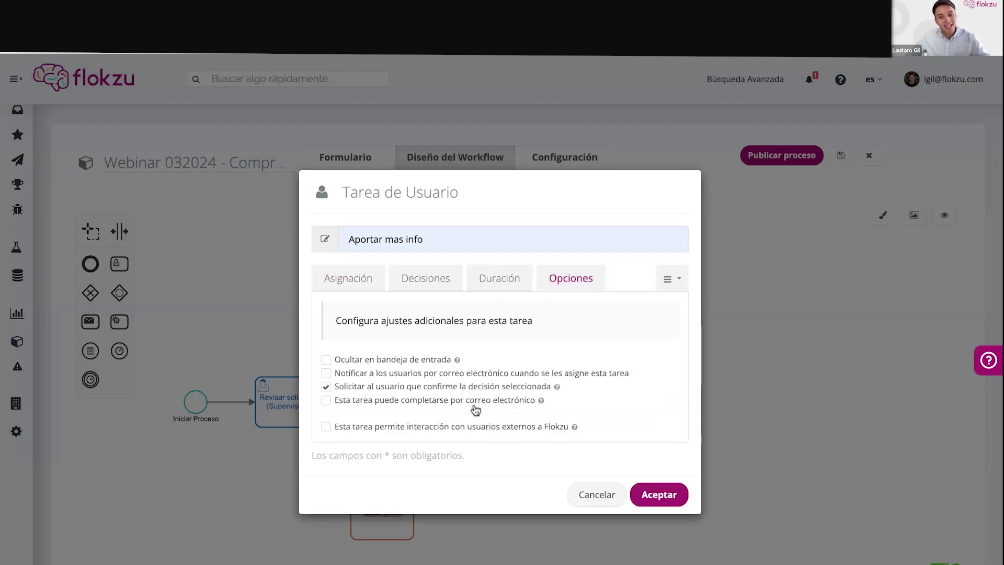
pyautogui.click(475, 428)
pyautogui.click(442, 282)
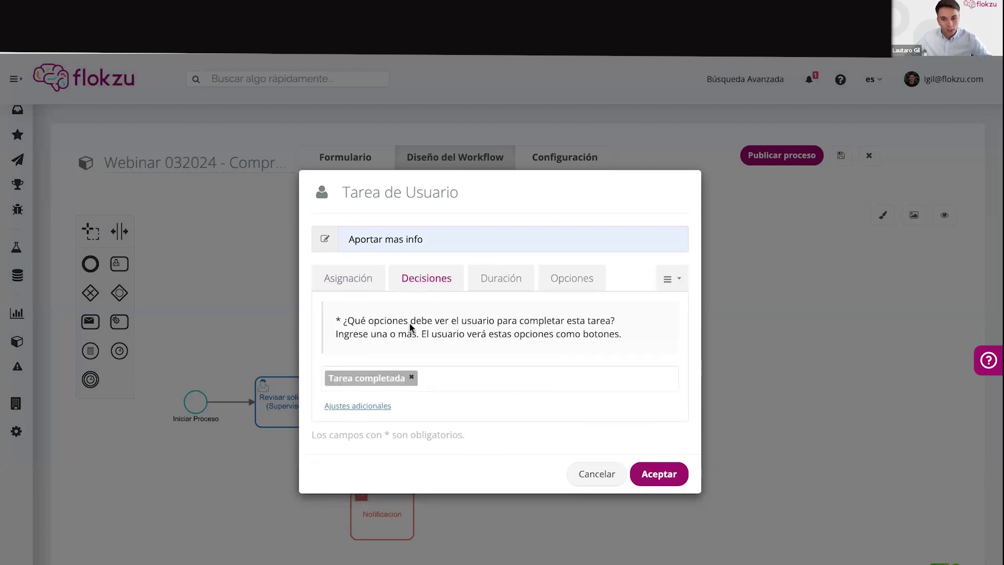
pyautogui.click(656, 473)
# - Connect the gateway to "Aportar mas info", and that task back to "Revisar solicitud (Supervisor)"
pyautogui.moveTo(410, 424)
pyautogui.mouseDown()
pyautogui.moveTo(405, 316)
pyautogui.moveTo(385, 350)
pyautogui.moveTo(326, 377)
pyautogui.mouseUp()
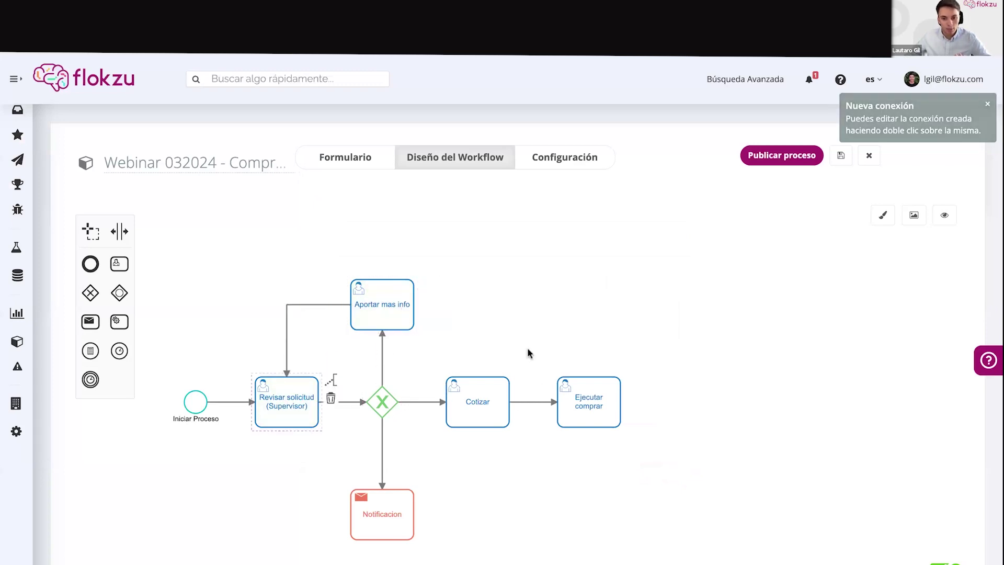
# - Append an unnamed end event after "Ejecutar comprar" and another after "Notificacion", aligned below the first
pyautogui.scroll(-1, 529, 352)
pyautogui.click(591, 376)
pyautogui.click(636, 368)
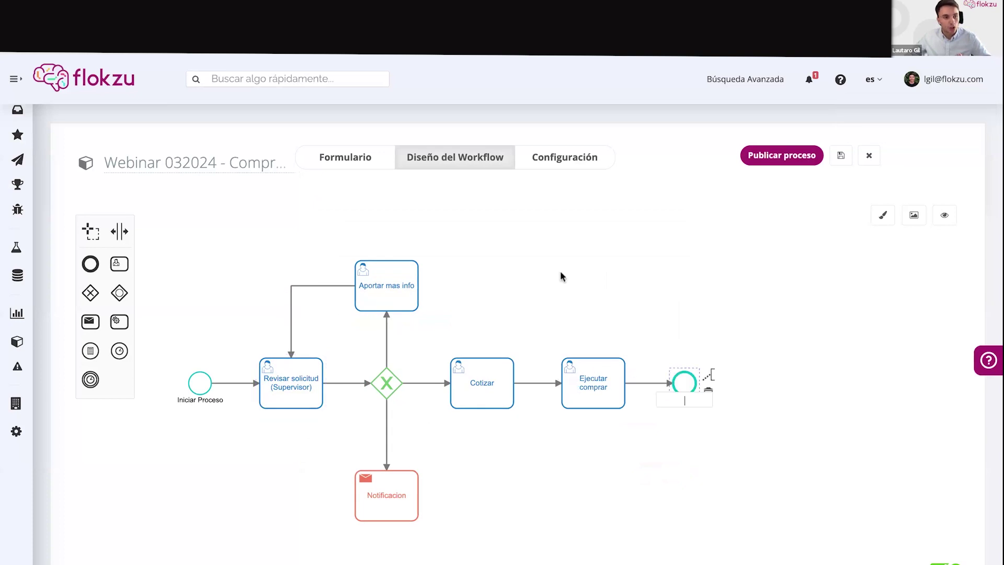
pyautogui.click(405, 515)
pyautogui.moveTo(429, 480); pyautogui.dragTo(684, 495)
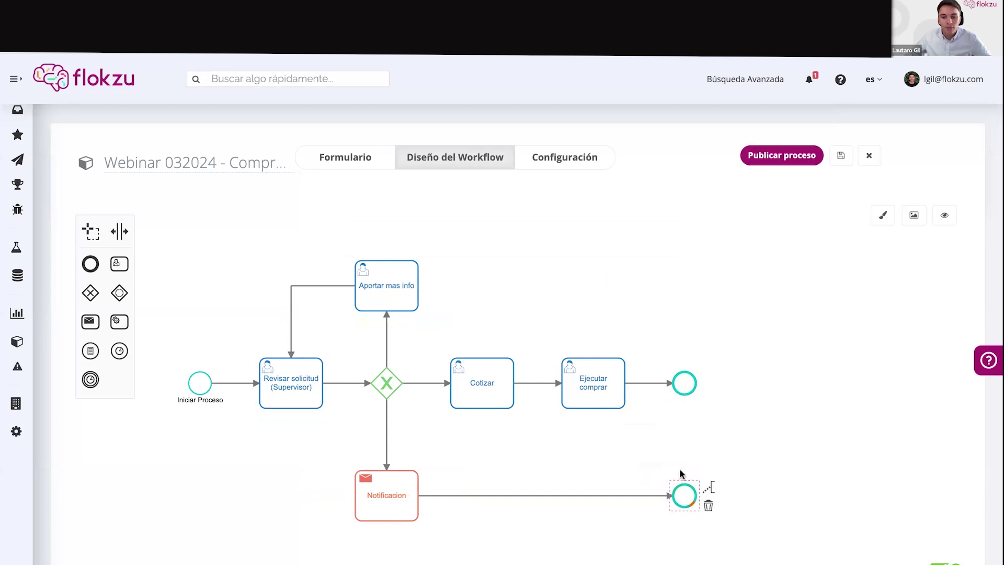
# - Add the condition "Última decisión" "Igual" "Aceptar" to the connection from the gateway to "Cotizar" and accept it
pyautogui.click(422, 384)
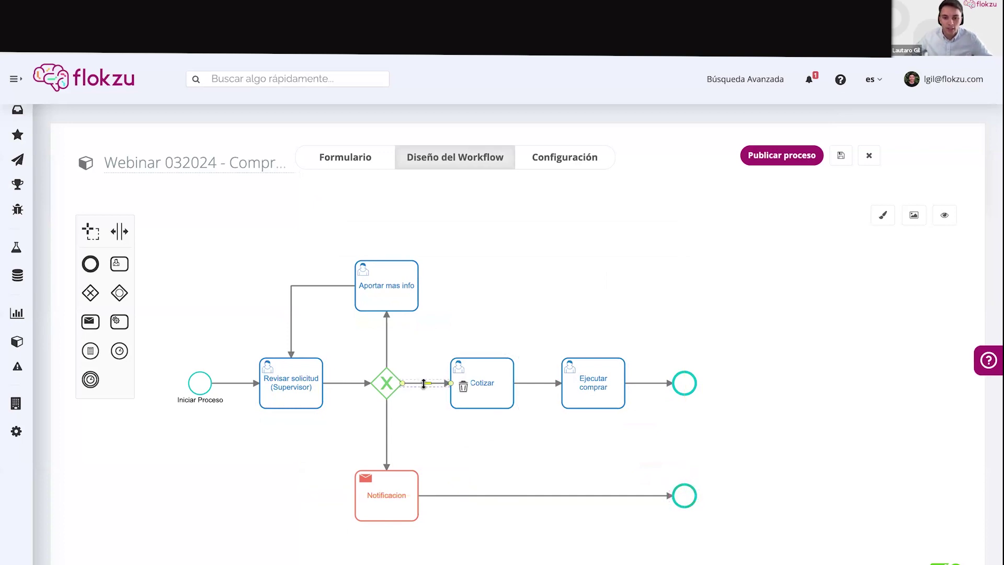
pyautogui.doubleClick(425, 383)
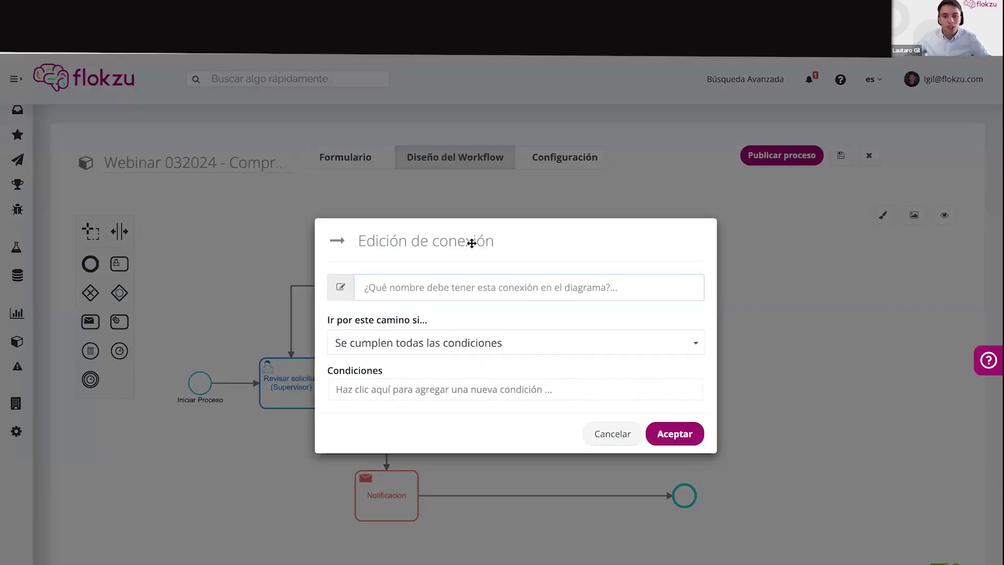
pyautogui.moveTo(472, 243); pyautogui.dragTo(734, 135)
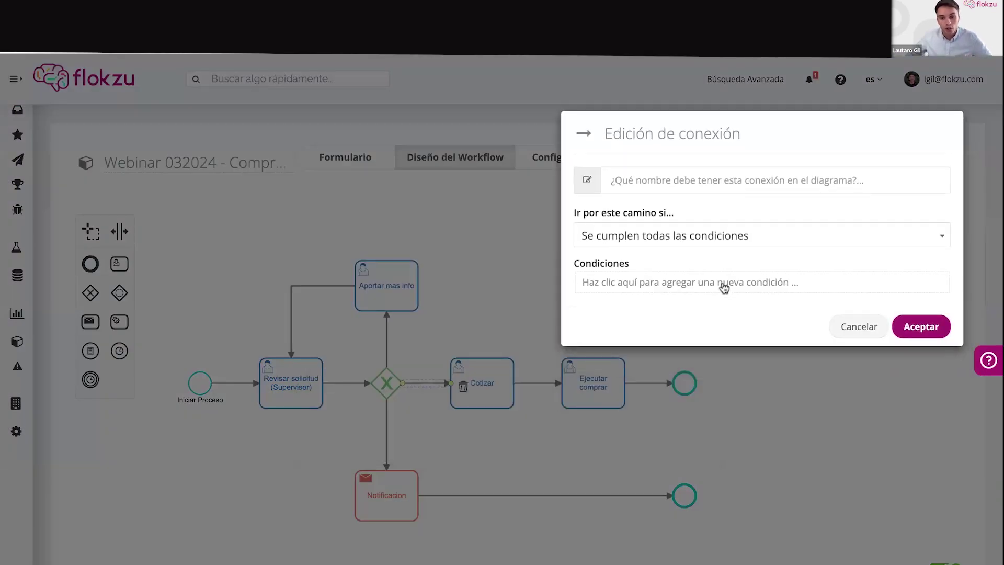
pyautogui.click(723, 284)
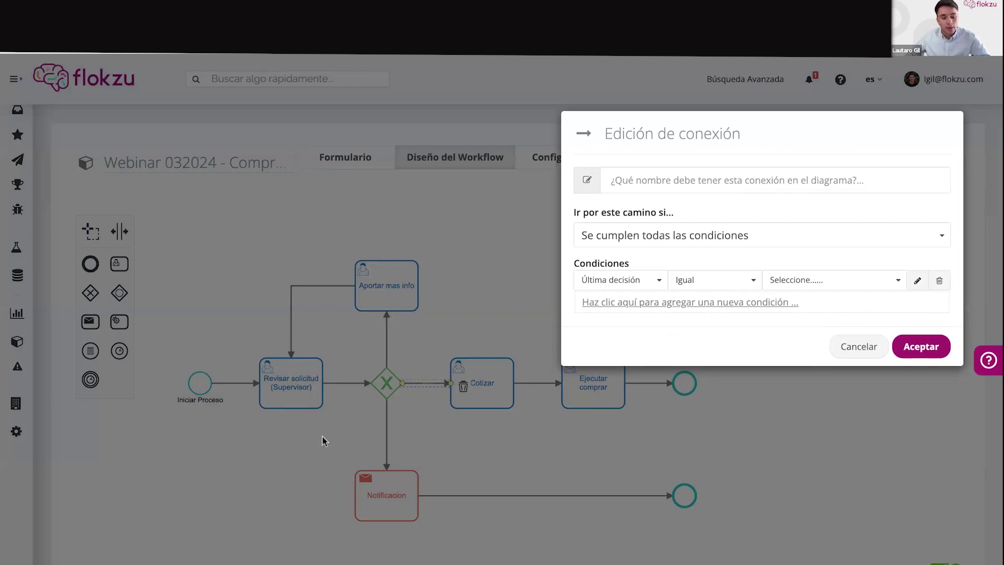
pyautogui.click(772, 281)
pyautogui.click(792, 344)
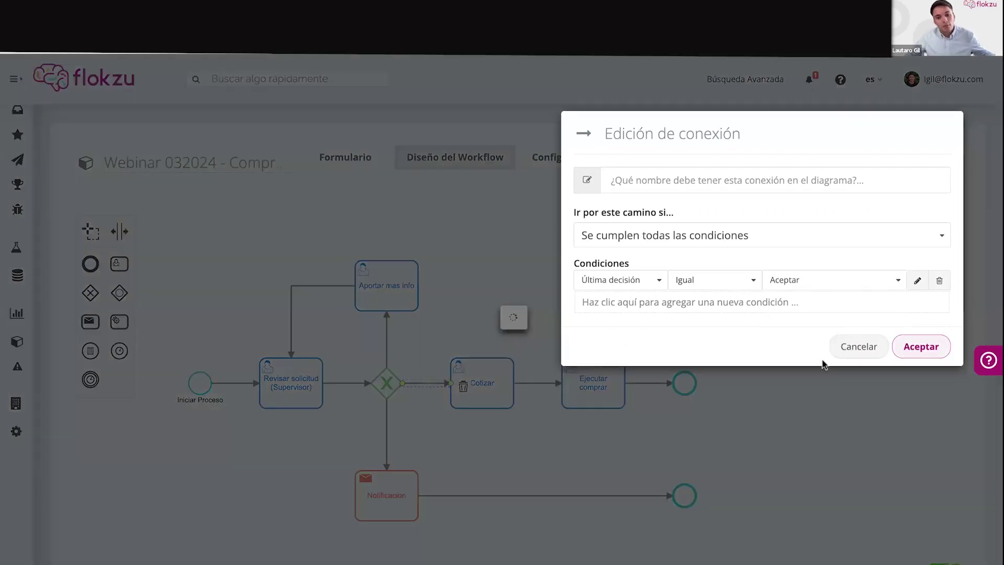
pyautogui.click(914, 349)
# - Add the condition "Última decisión" "Igual" "Rechazar" to the connection from the gateway to "Notificacion" and accept it
pyautogui.doubleClick(387, 439)
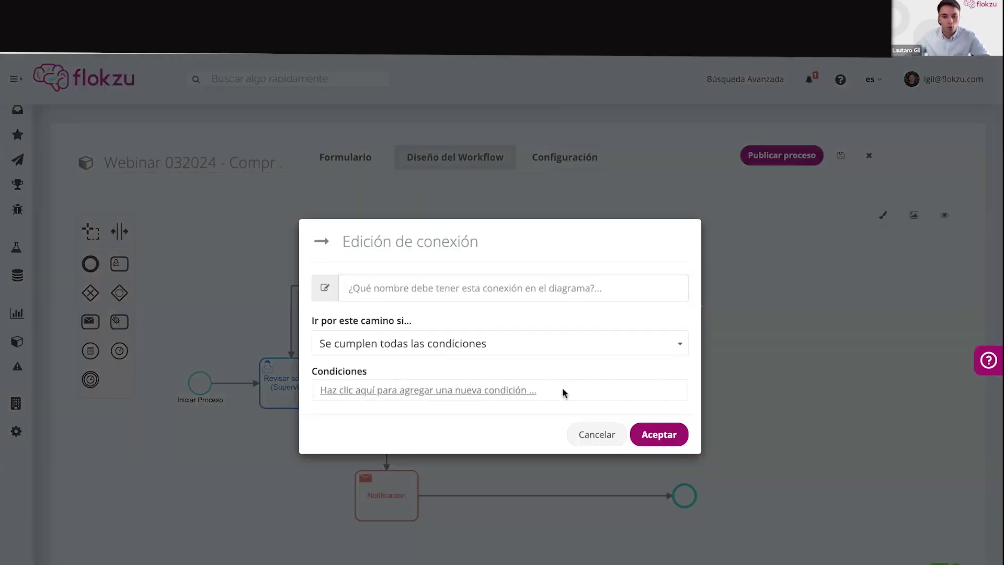
pyautogui.click(564, 391)
pyautogui.click(565, 387)
pyautogui.click(556, 468)
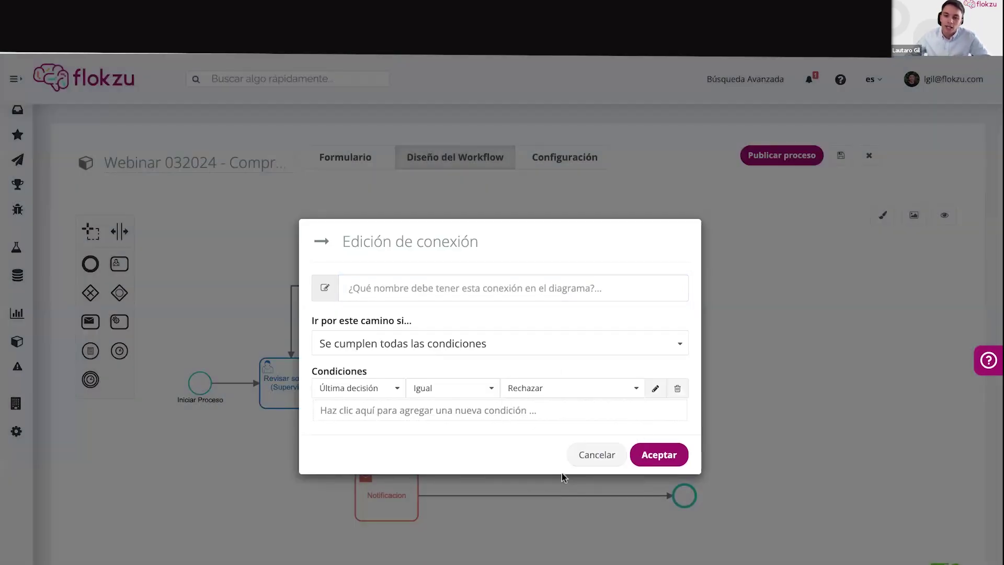
pyautogui.click(681, 454)
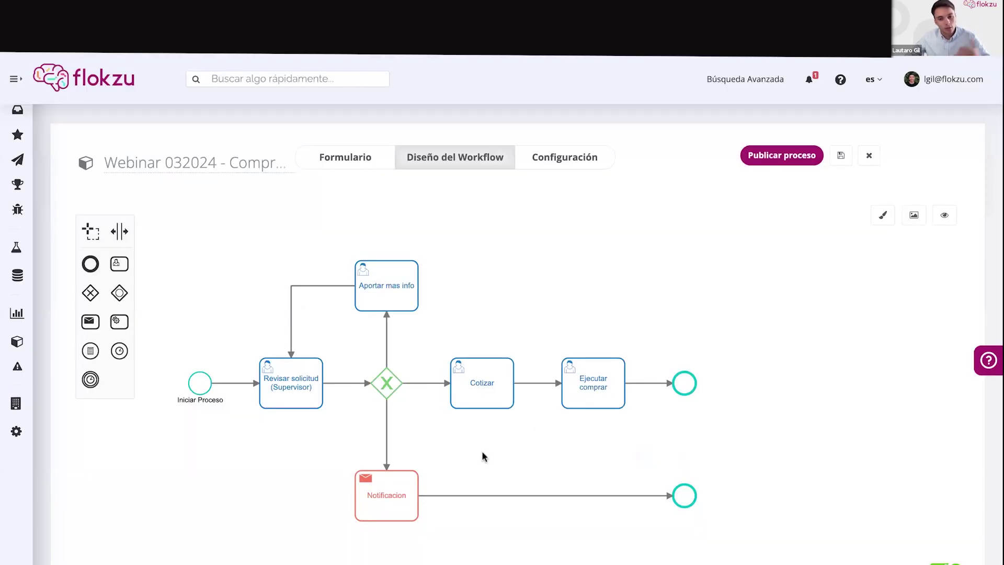
# - Add the condition "Última decisión" "Igual" "Mas info." to the connection from the gateway to "Aportar mas info" and accept it
pyautogui.doubleClick(387, 339)
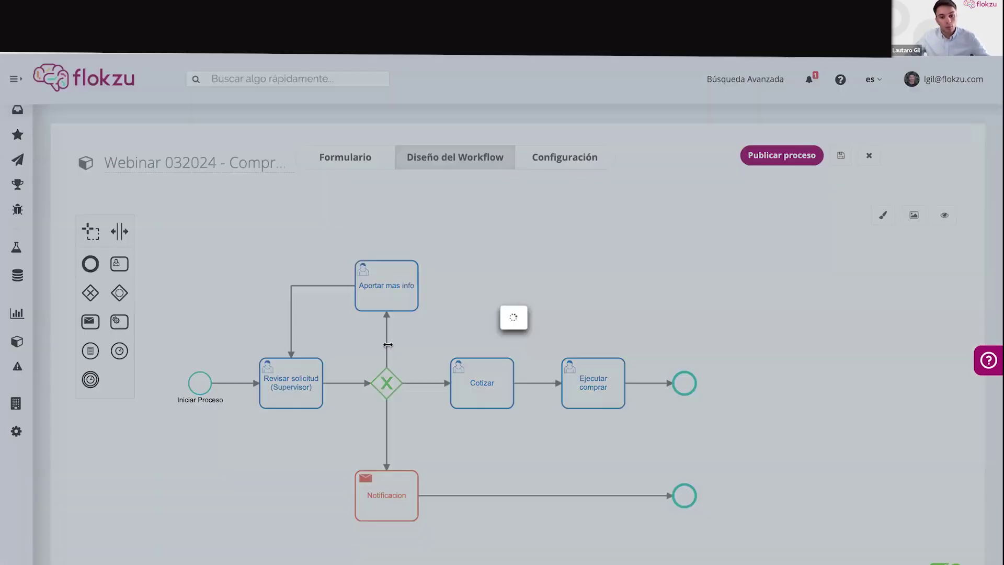
pyautogui.click(471, 390)
pyautogui.click(572, 394)
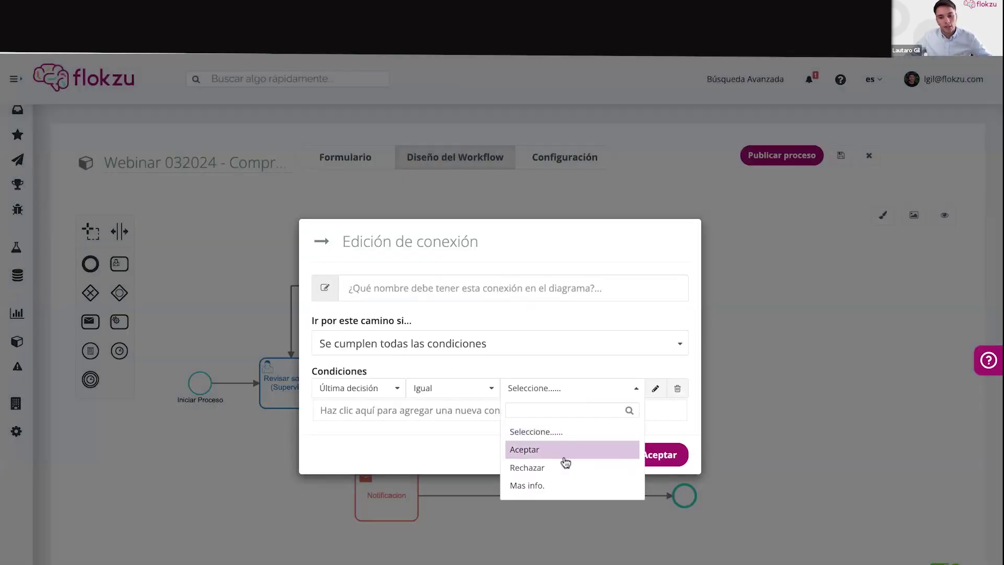
pyautogui.click(567, 485)
pyautogui.click(675, 456)
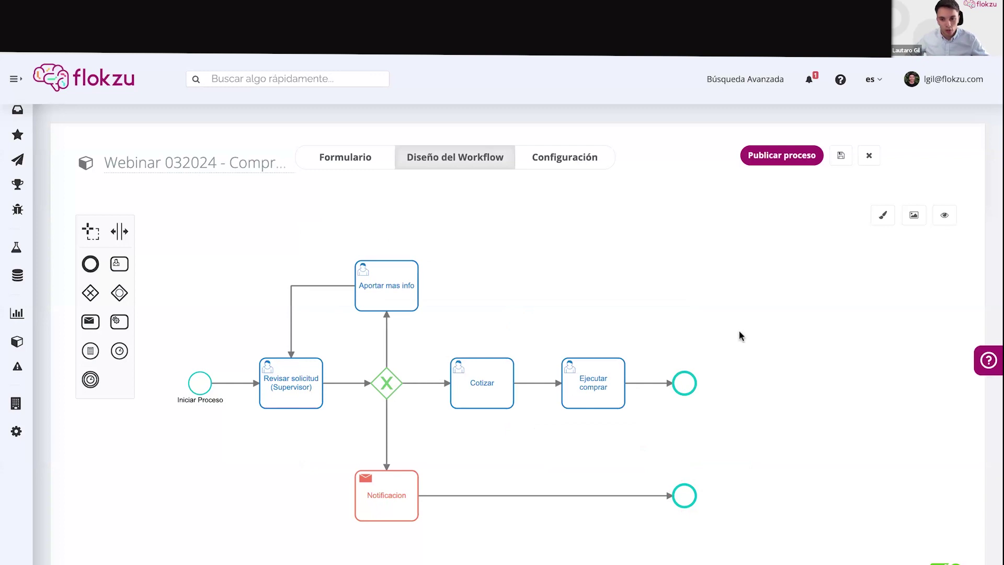
# - Try adding an application integration task on the connection from "Notificacion" to its end event, and dismiss the integration type choice
pyautogui.scroll(-3, 739, 335)
pyautogui.scroll(-2, 737, 342)
pyautogui.scroll(2, 718, 309)
pyautogui.scroll(3, 603, 307)
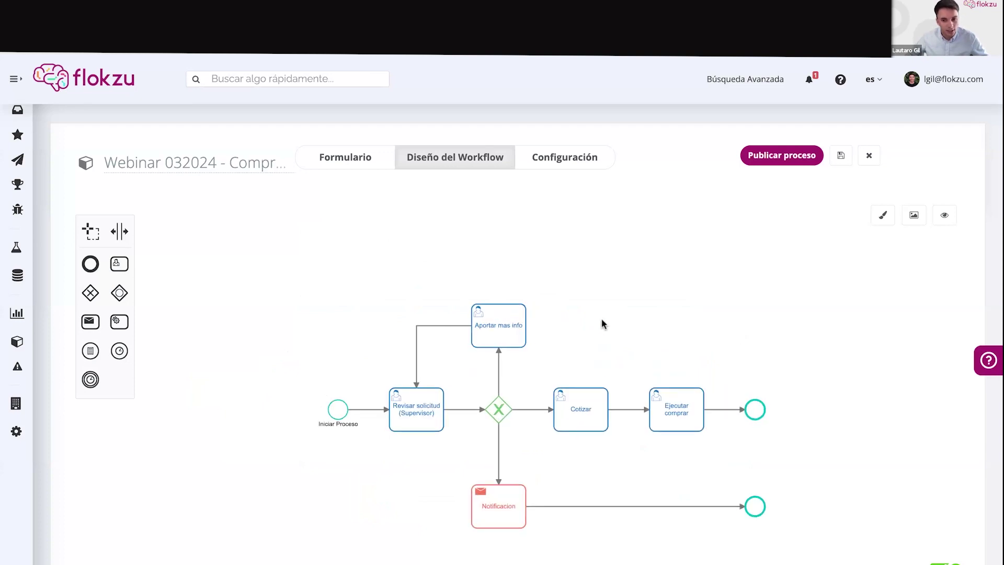
pyautogui.moveTo(589, 318); pyautogui.dragTo(628, 273)
pyautogui.scroll(1, 627, 272)
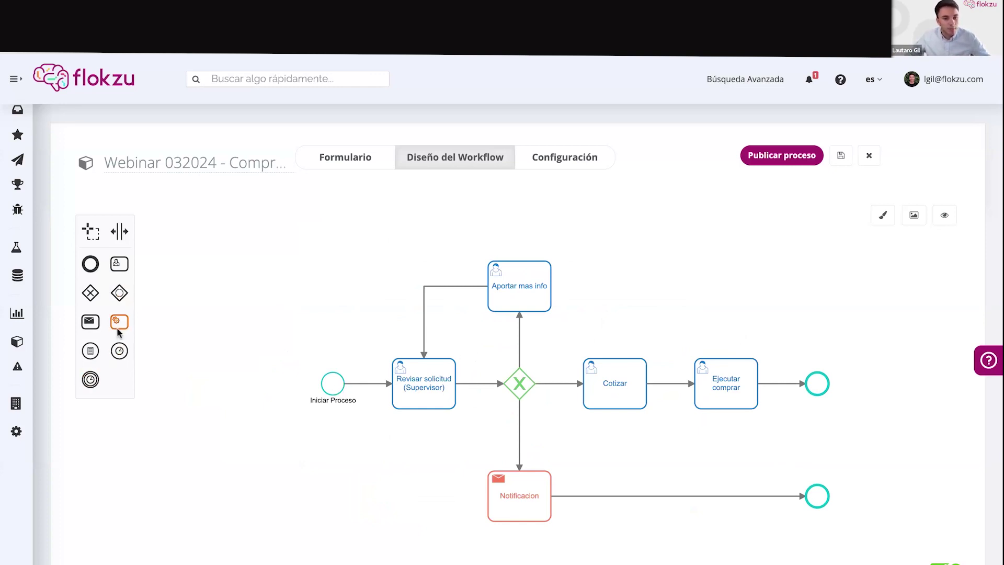
pyautogui.moveTo(120, 324); pyautogui.dragTo(639, 496)
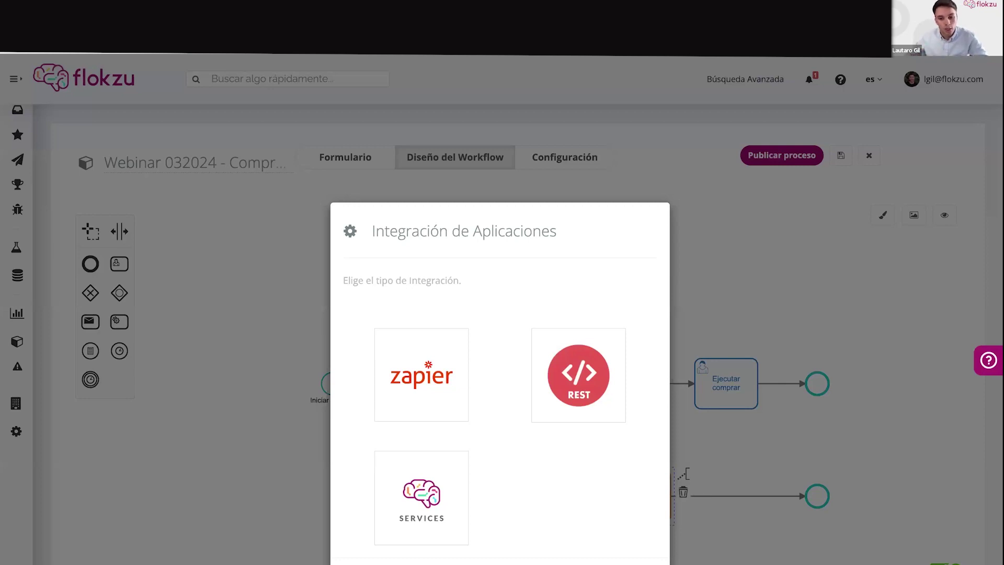
pyautogui.click(654, 559)
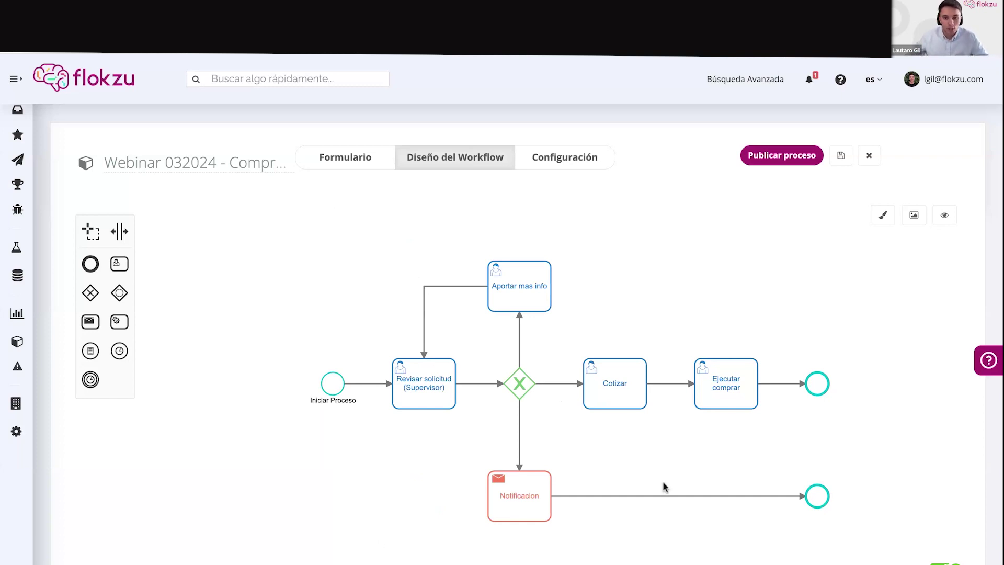
# - Look over the reader, permission and public form settings, publish the process, and postpone starting a new instance
pyautogui.click(365, 160)
pyautogui.click(420, 160)
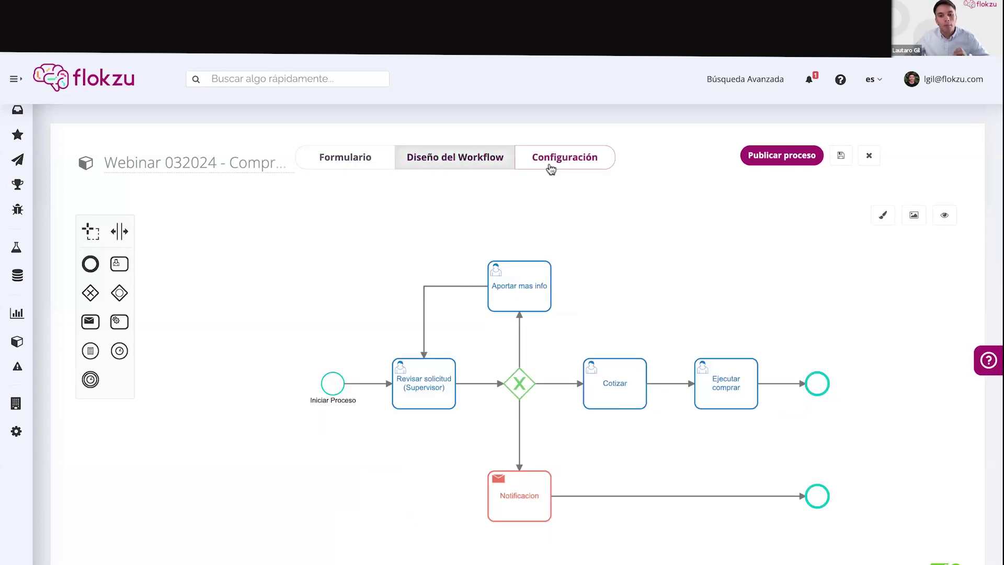
pyautogui.click(551, 168)
pyautogui.scroll(-1, 419, 469)
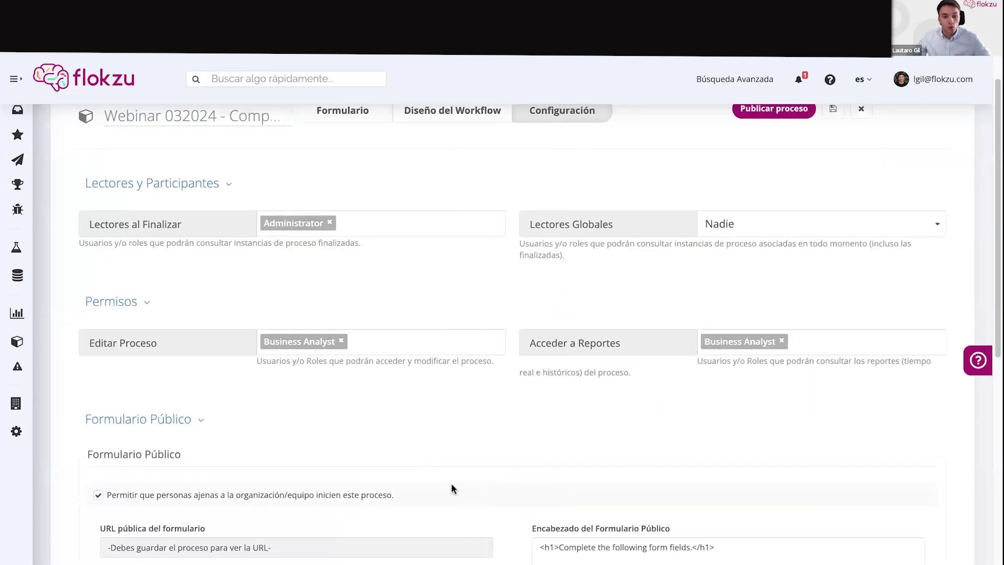
pyautogui.scroll(1, 457, 445)
pyautogui.scroll(1, 763, 305)
pyautogui.click(833, 162)
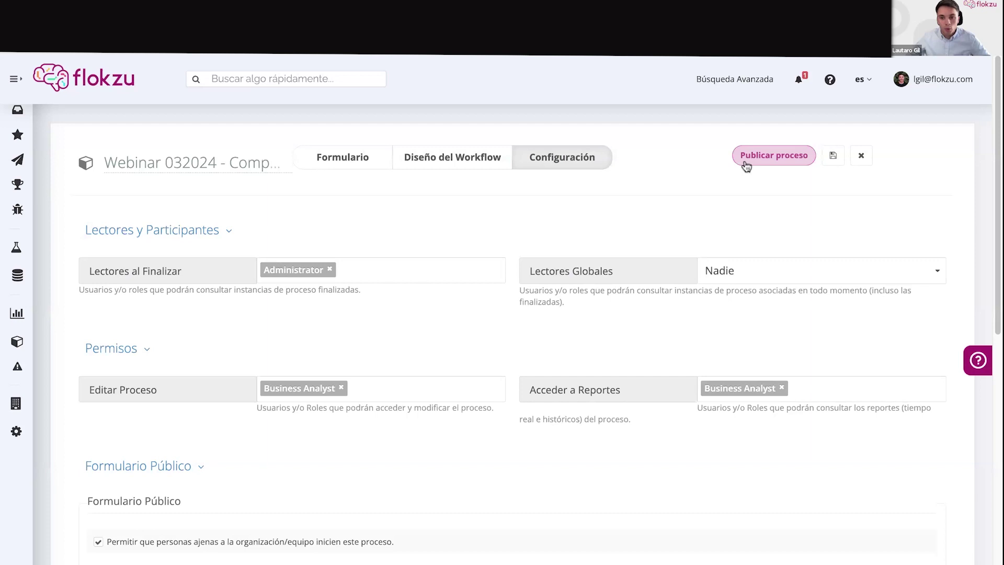
pyautogui.click(746, 165)
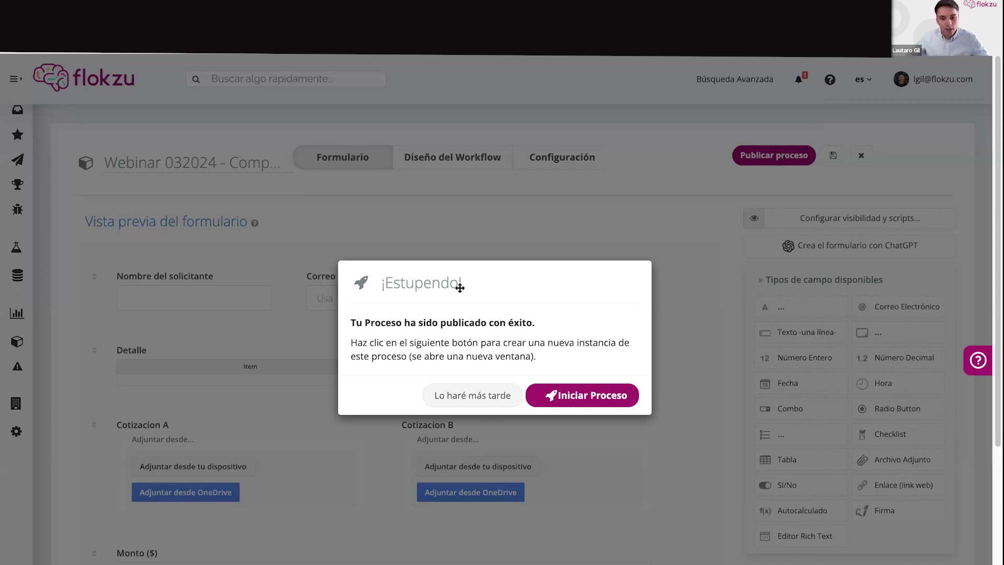
pyautogui.click(472, 394)
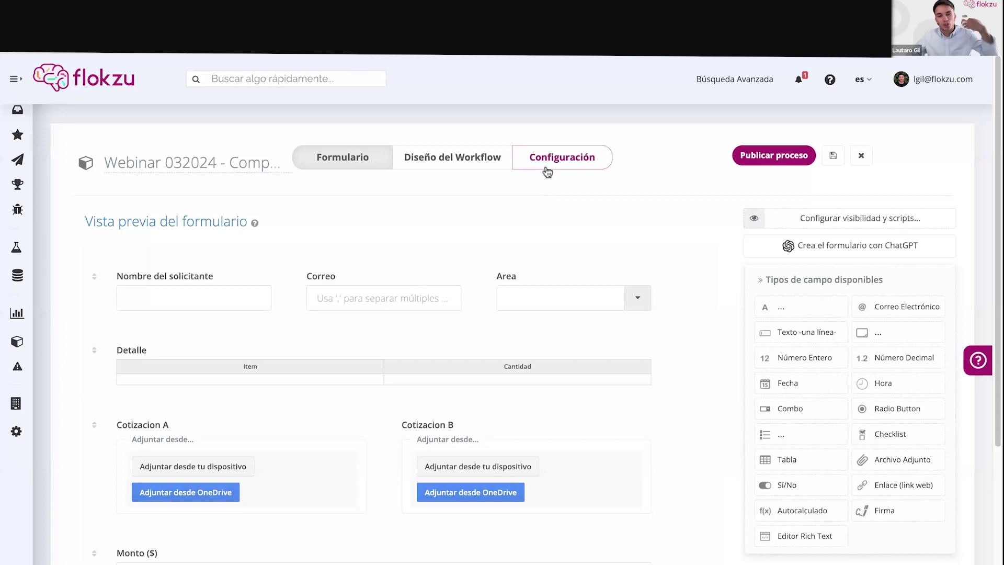
# - Copy the public form URL from the process configuration and open it in a new browser tab
pyautogui.click(547, 171)
pyautogui.scroll(-1, 370, 541)
pyautogui.doubleClick(371, 544)
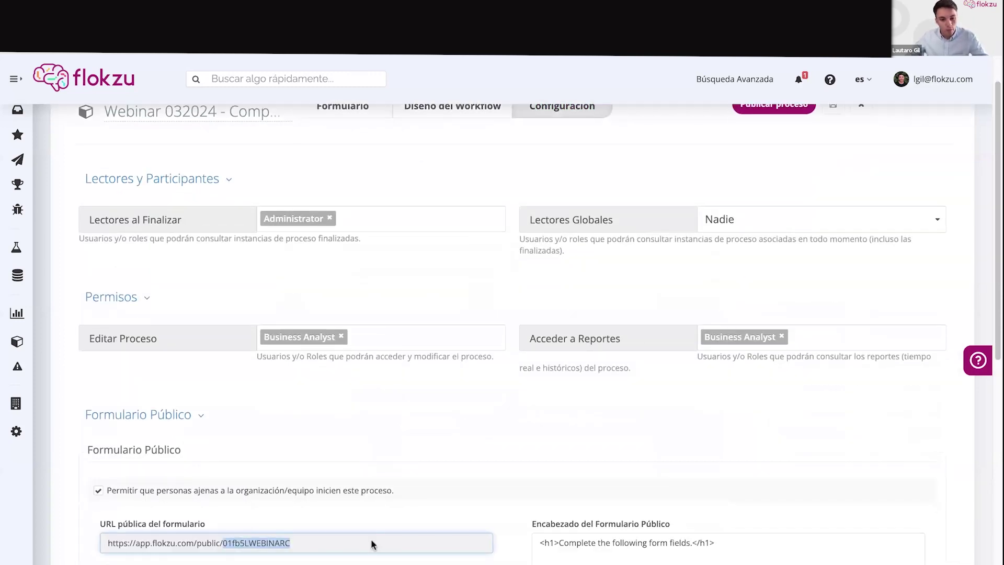
pyautogui.tripleClick(371, 543)
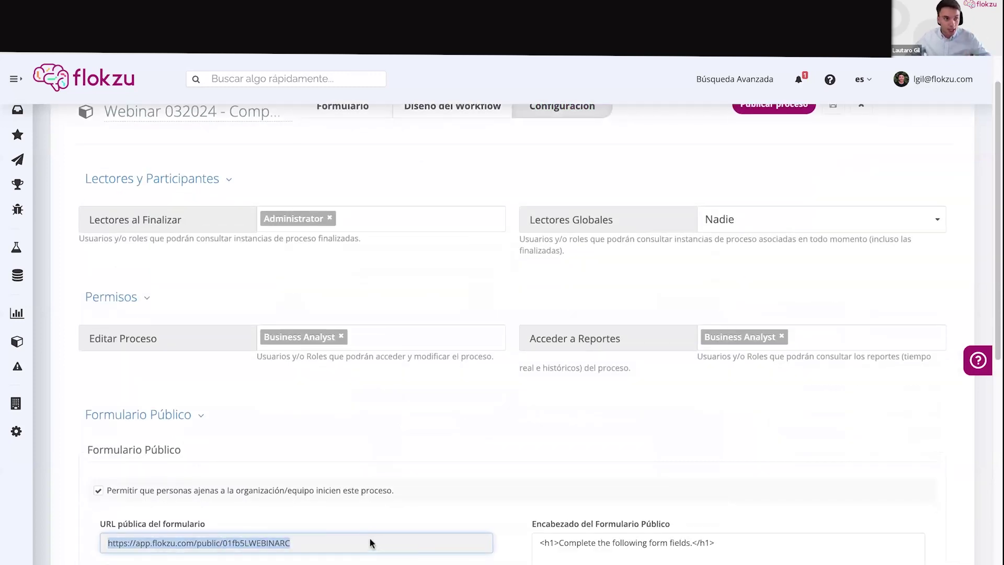
pyautogui.hotkey('alt', 'Tab')
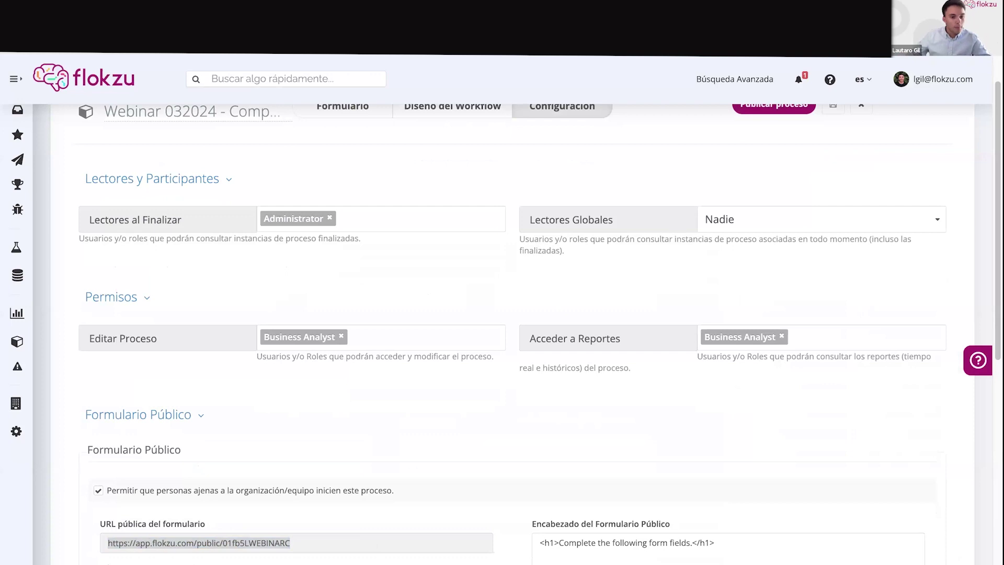
pyautogui.moveTo(16, 431)
pyautogui.click(269, 542)
pyautogui.tripleClick(272, 543)
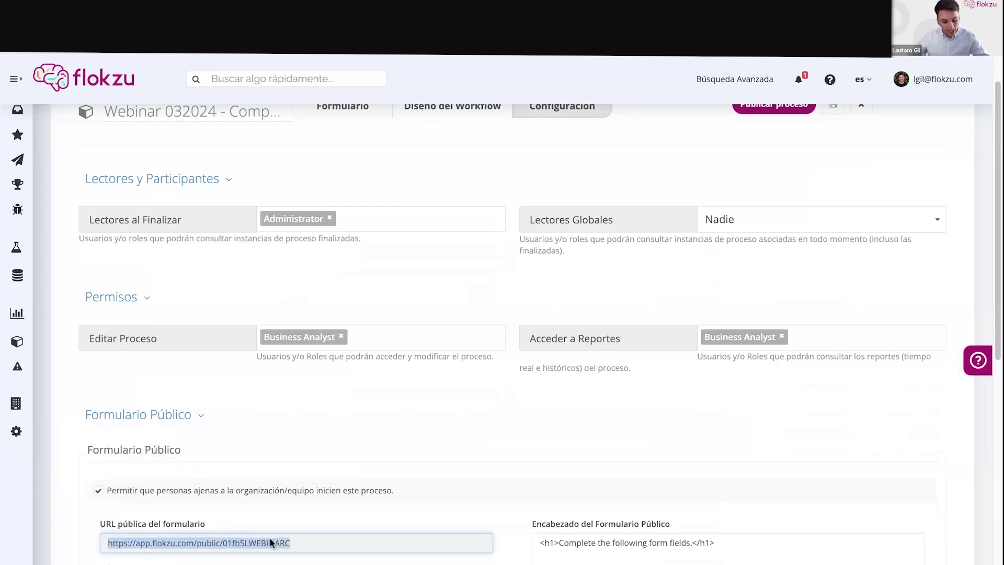
pyautogui.hotkey('ctrl', 't')
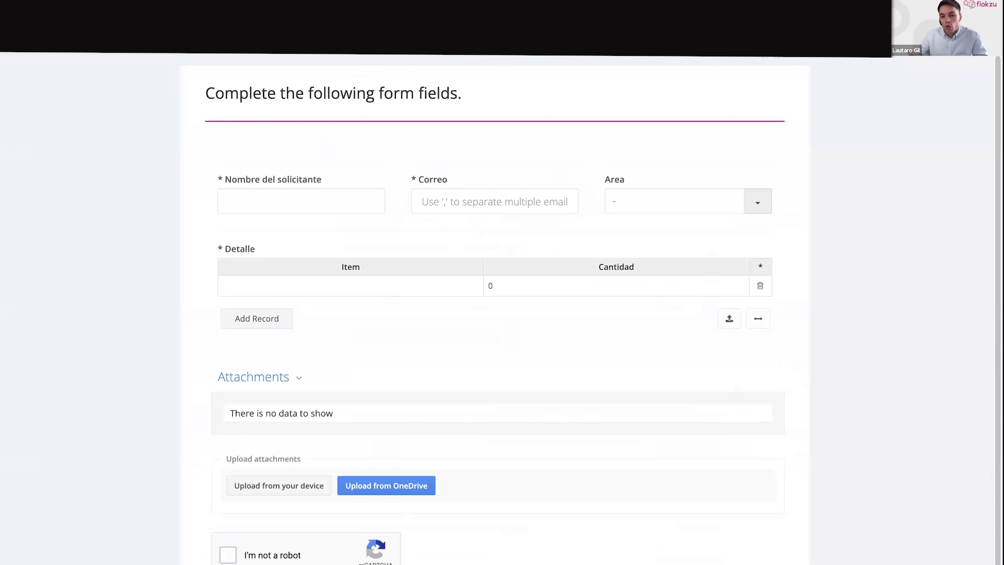
# - Fill in the applicant's name and e-mail on the public form, and set Area to "Comercial y Ventas"
pyautogui.click(331, 221)
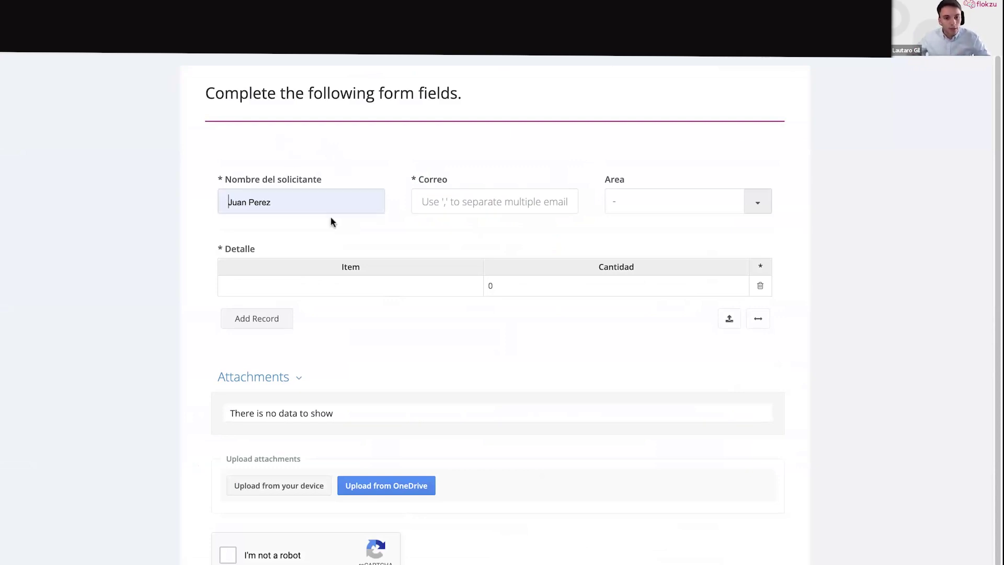
pyautogui.click(471, 200)
pyautogui.write('lgil')
pyautogui.press('Down')
pyautogui.press('Return')
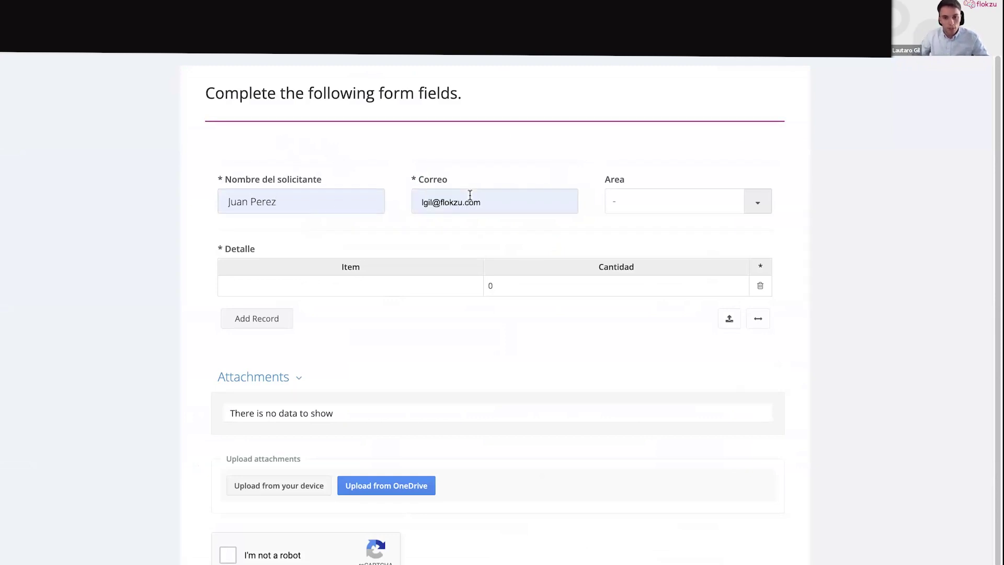
pyautogui.click(637, 203)
pyautogui.write('com')
pyautogui.press('Return')
# - Enter "Mouse" as the item with a quantity of 1 in the Detalle table
pyautogui.click(428, 292)
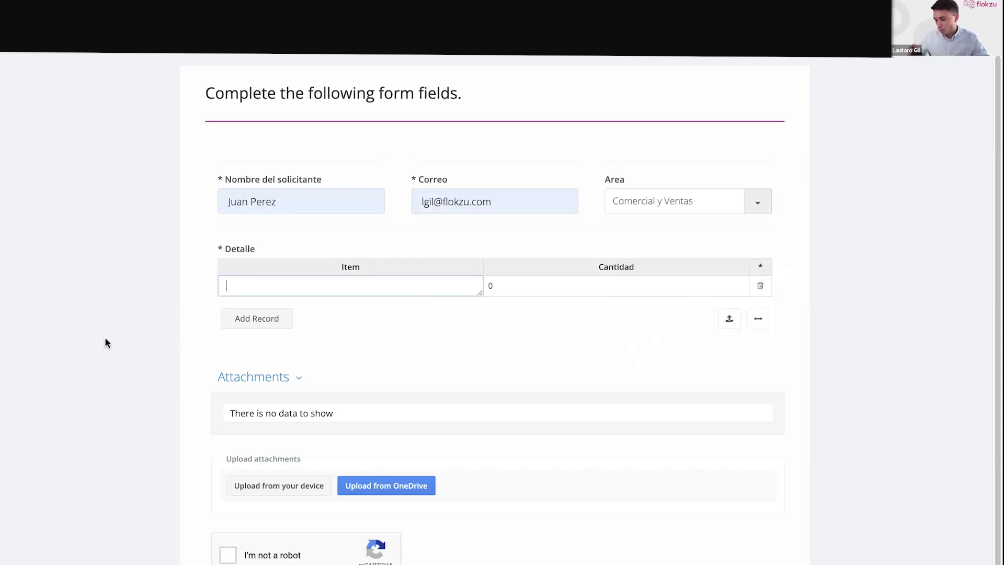
pyautogui.write('Mouse')
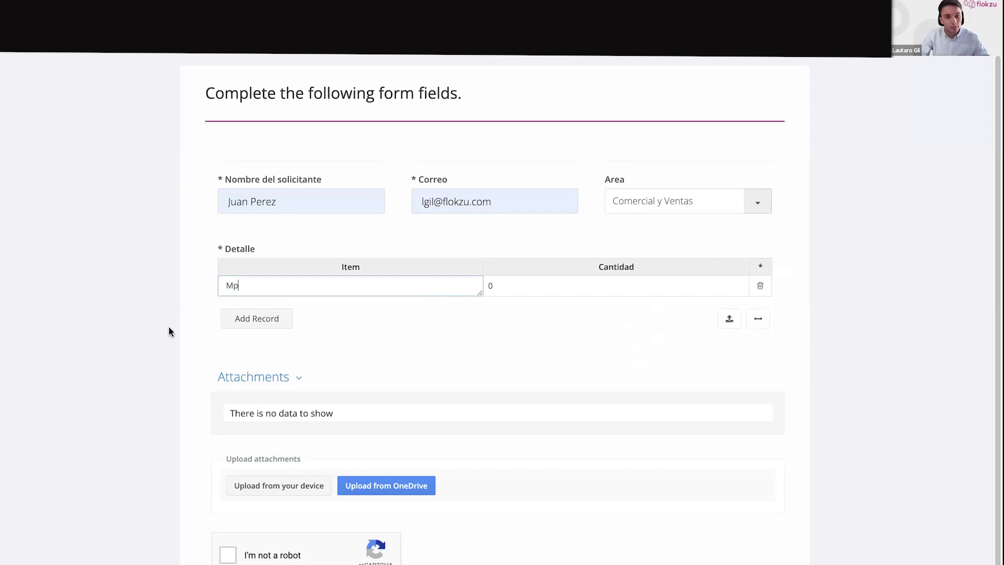
pyautogui.press('Tab')
pyautogui.write('1')
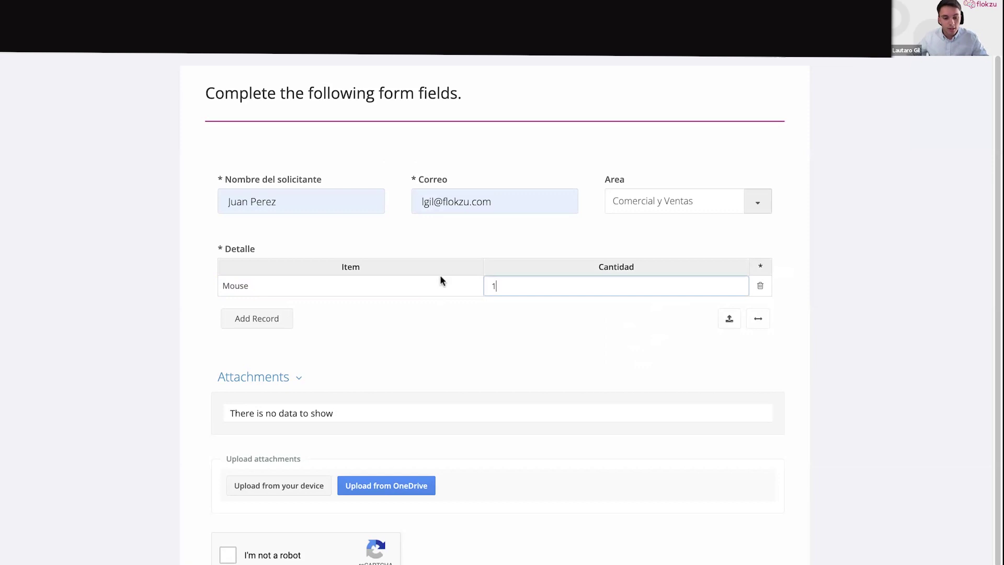
# - Complete the reCAPTCHA check and submit the public request form
pyautogui.scroll(-1, 358, 396)
pyautogui.click(228, 503)
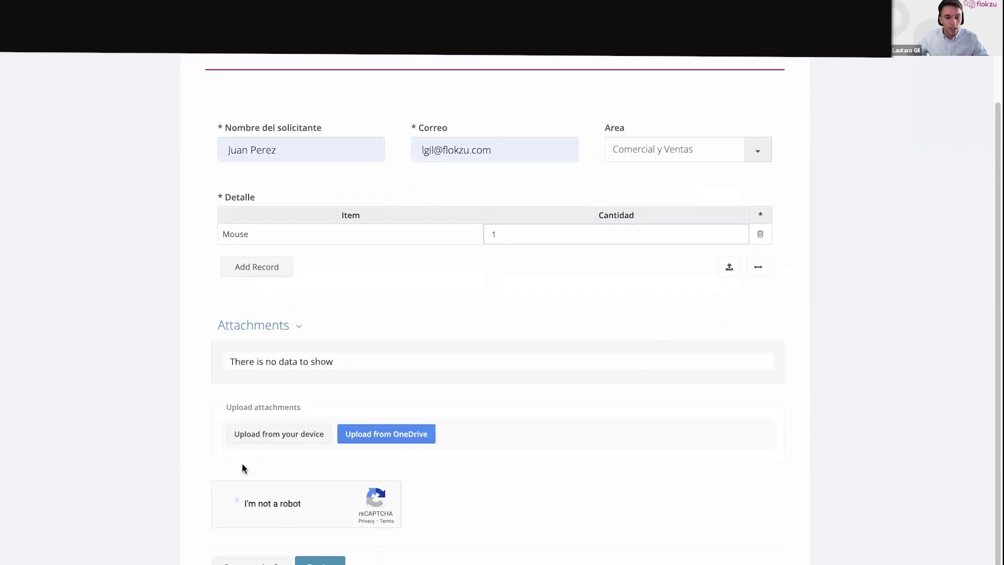
pyautogui.click(318, 560)
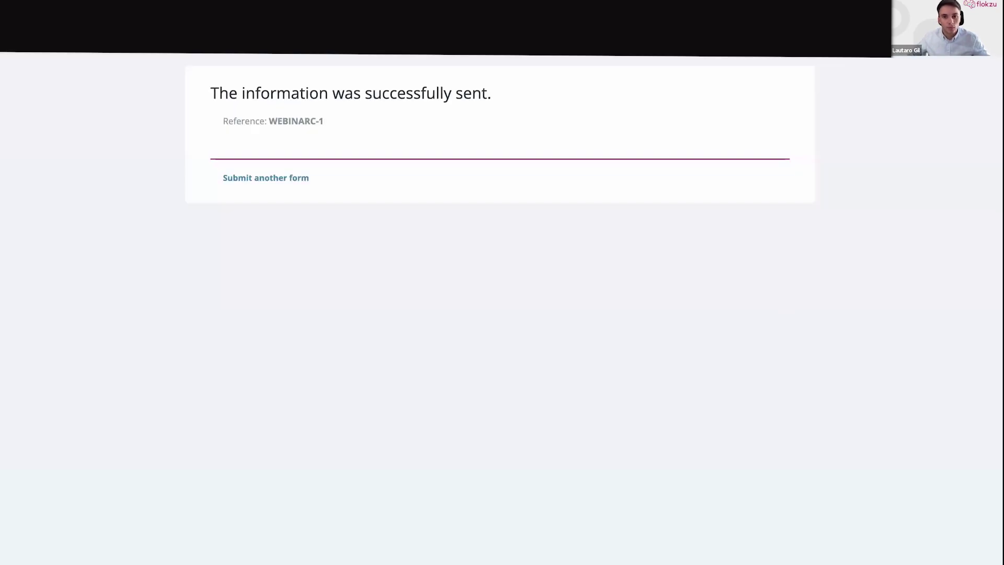
# - Return to the Flokzu inbox and refresh the list of pending tasks
pyautogui.hotkey('ctrl', 'Tab')
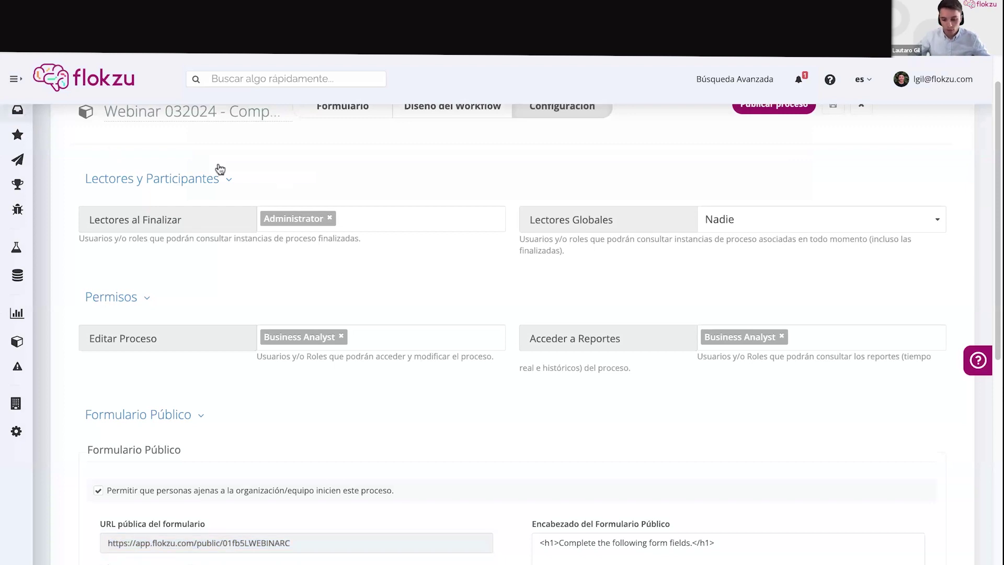
pyautogui.hotkey('ctrl', 'Tab')
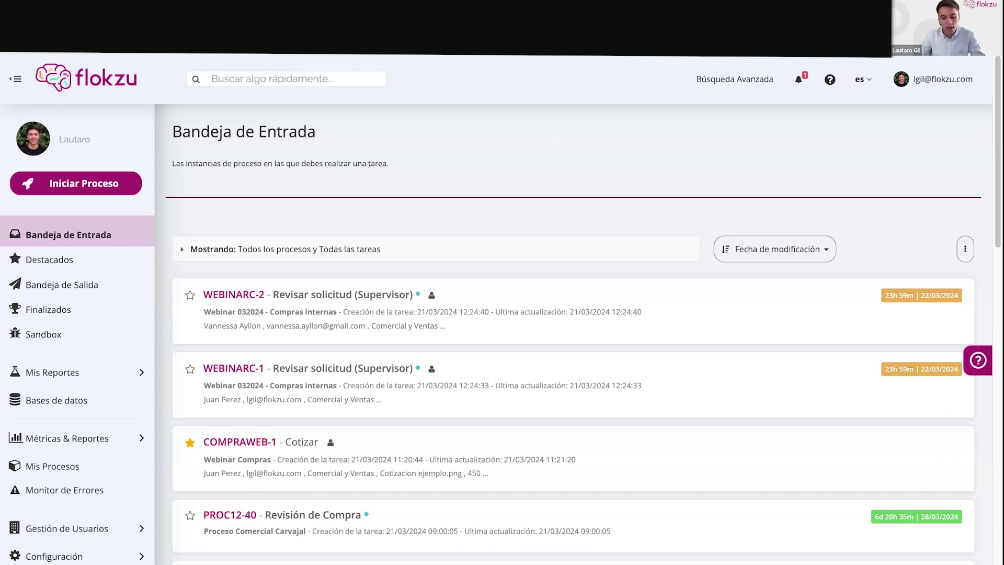
pyautogui.press('F5')
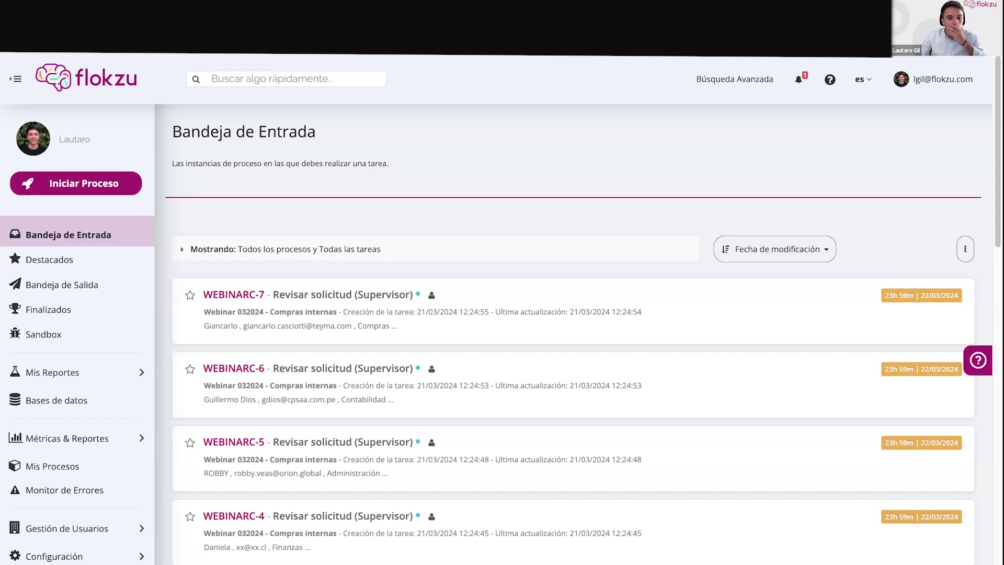
pyautogui.press('F5')
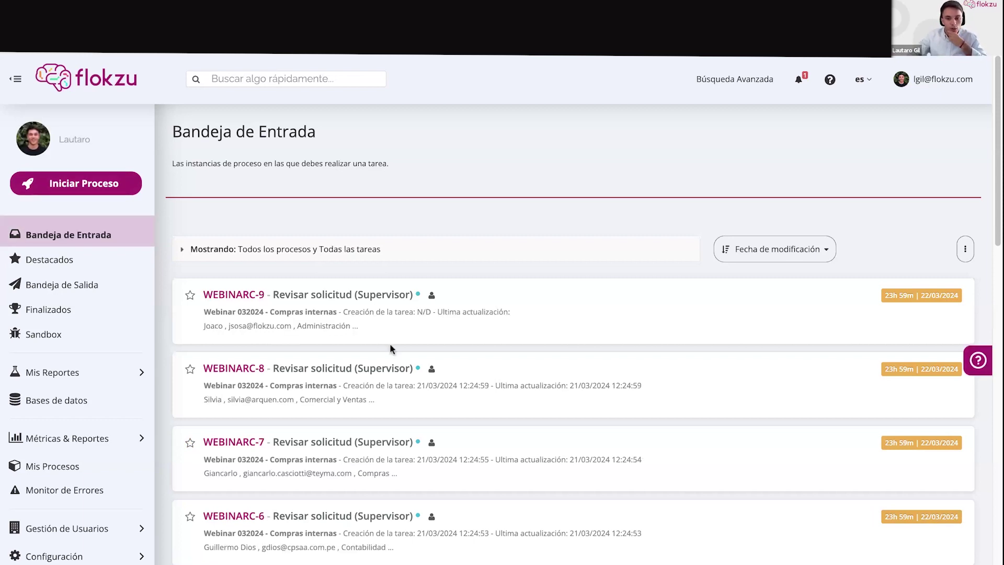
# - Examine the incoming "Revisar solicitud (Supervisor)" tasks and the older pending tasks in the inbox, including their due dates
pyautogui.scroll(-3, 393, 349)
pyautogui.scroll(-1, 394, 349)
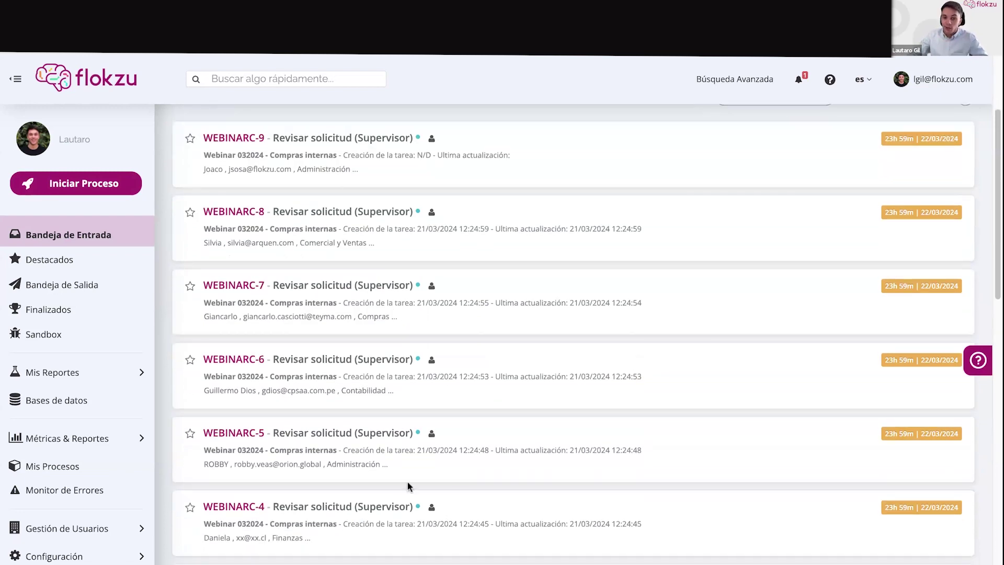
pyautogui.scroll(1, 401, 299)
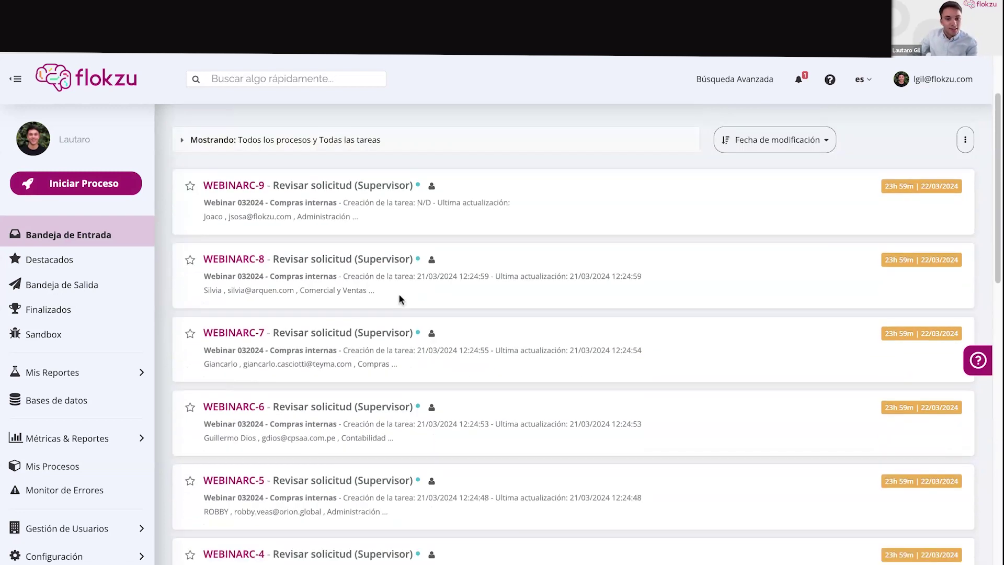
pyautogui.scroll(1, 400, 299)
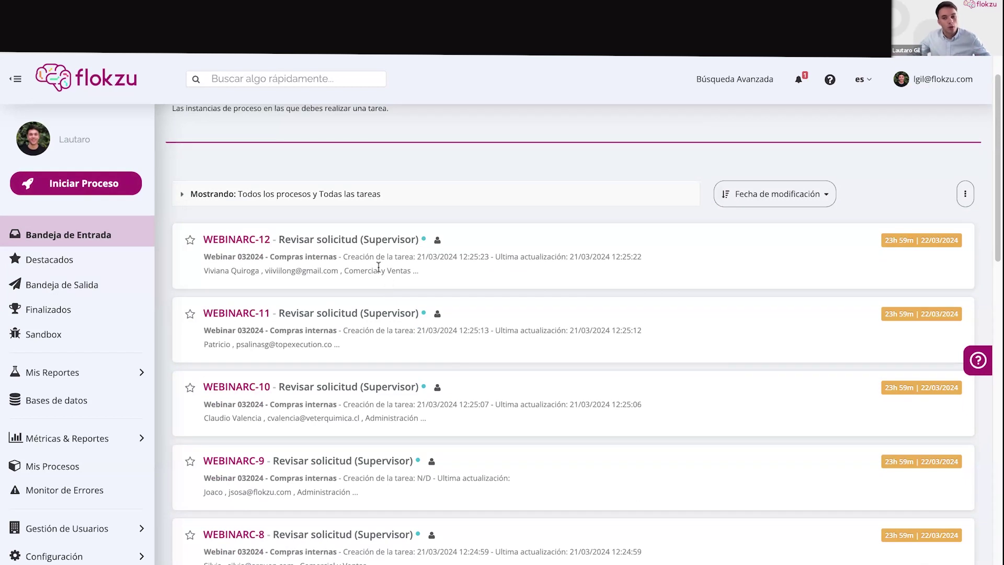
pyautogui.scroll(-12, 742, 379)
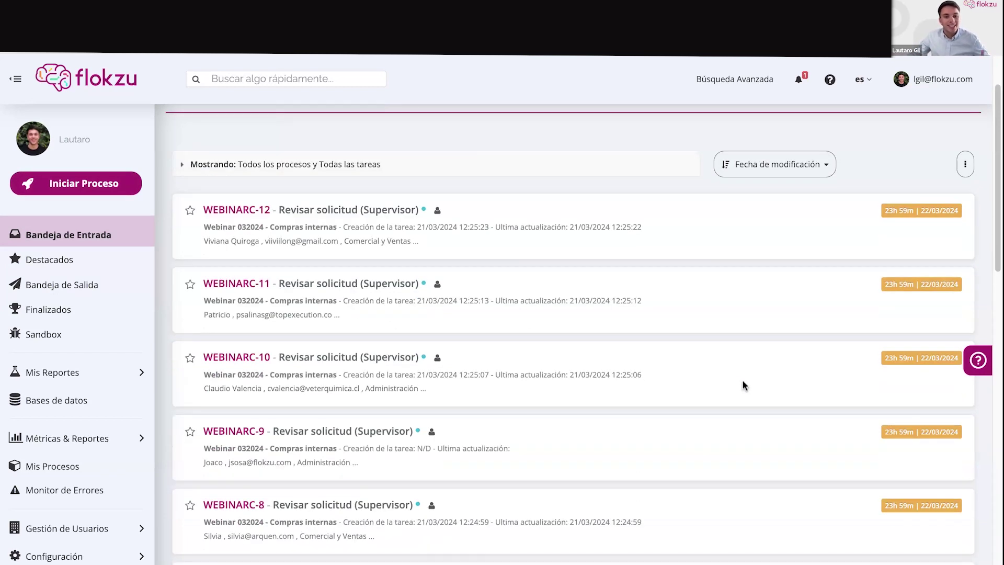
pyautogui.scroll(-7, 507, 399)
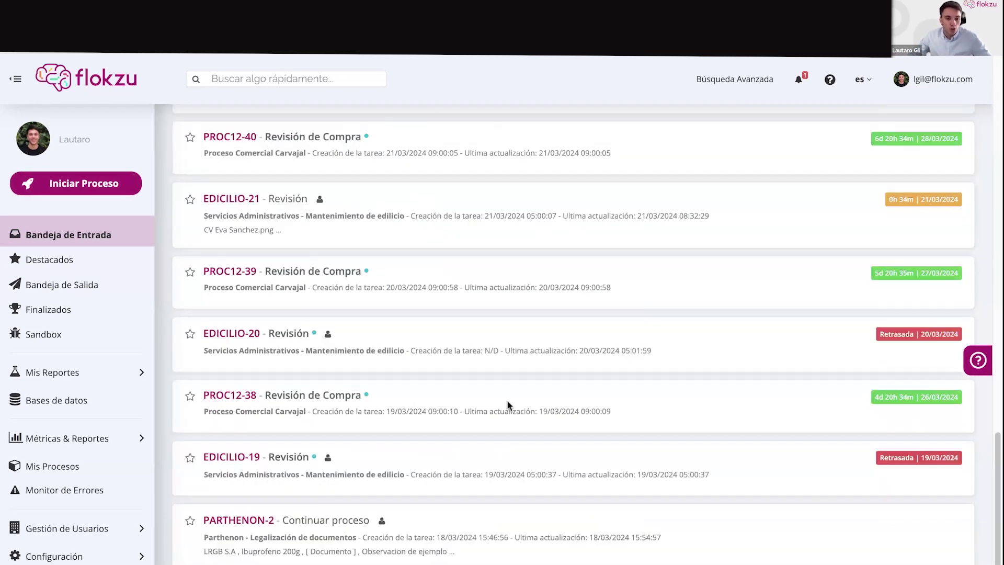
pyautogui.scroll(18, 835, 368)
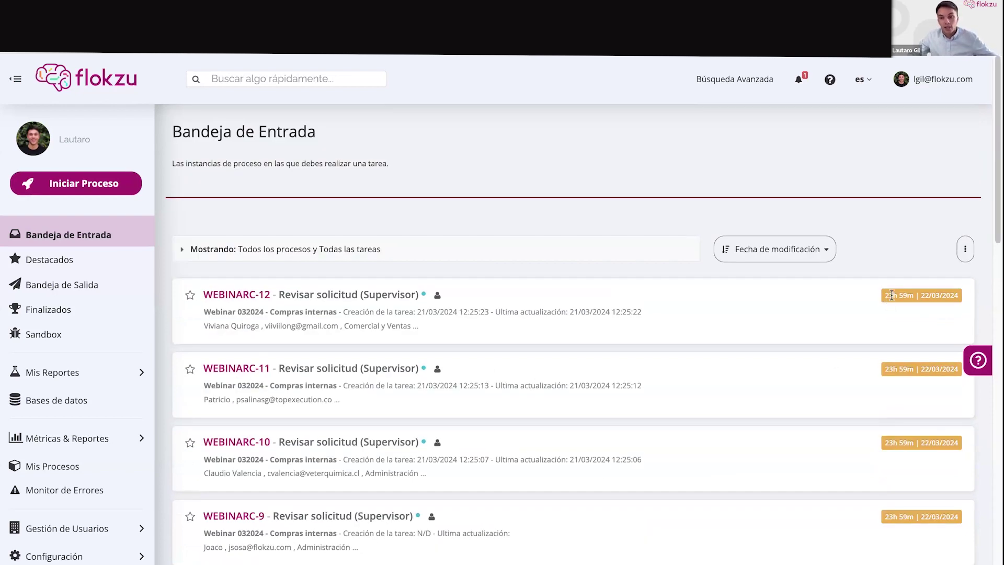
# - Open the newest "Revisar solicitud (Supervisor)" task and review its decision options and form fields
pyautogui.click(307, 297)
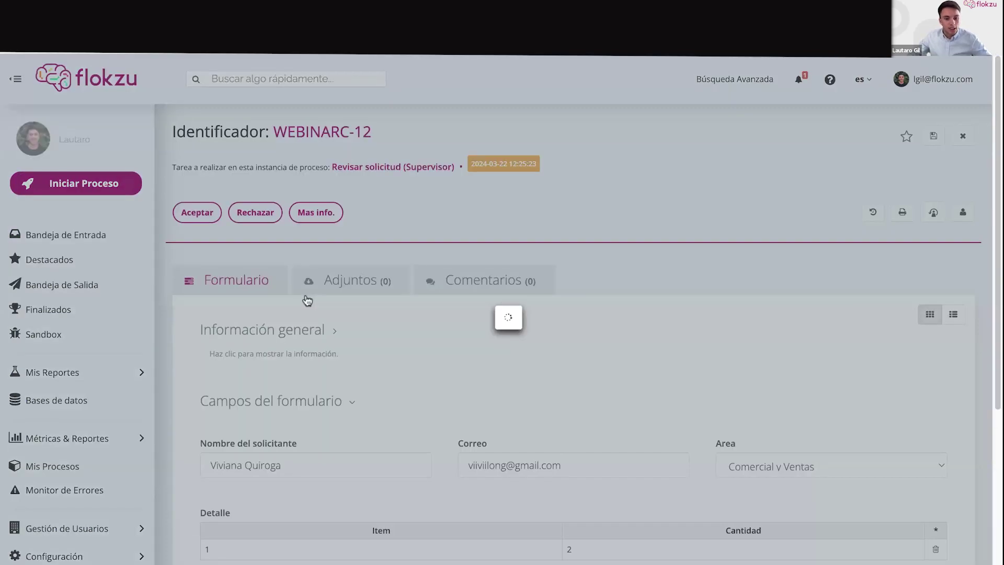
pyautogui.scroll(-4, 373, 384)
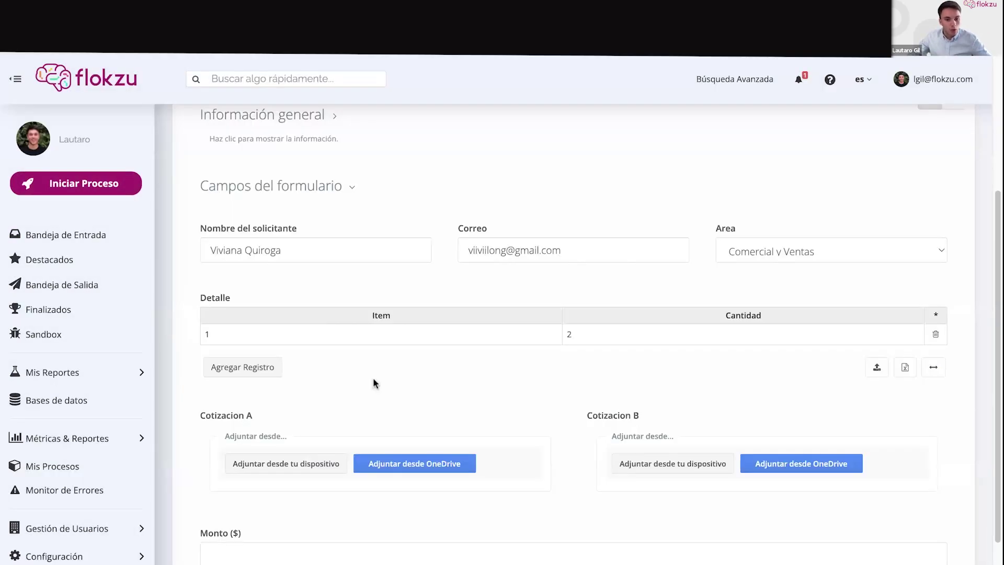
pyautogui.scroll(4, 374, 383)
pyautogui.scroll(-1, 259, 473)
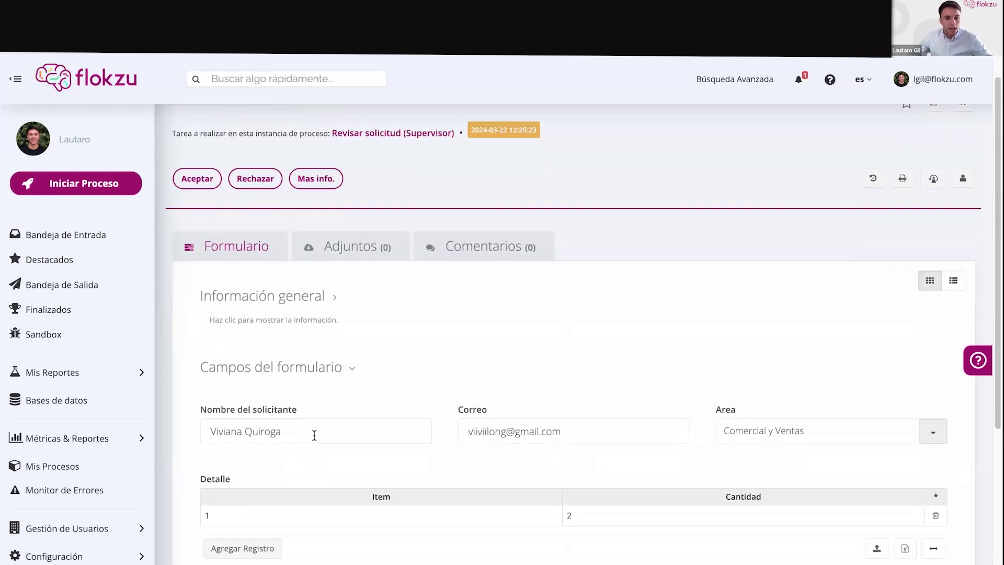
pyautogui.scroll(1, 326, 380)
pyautogui.scroll(-6, 326, 396)
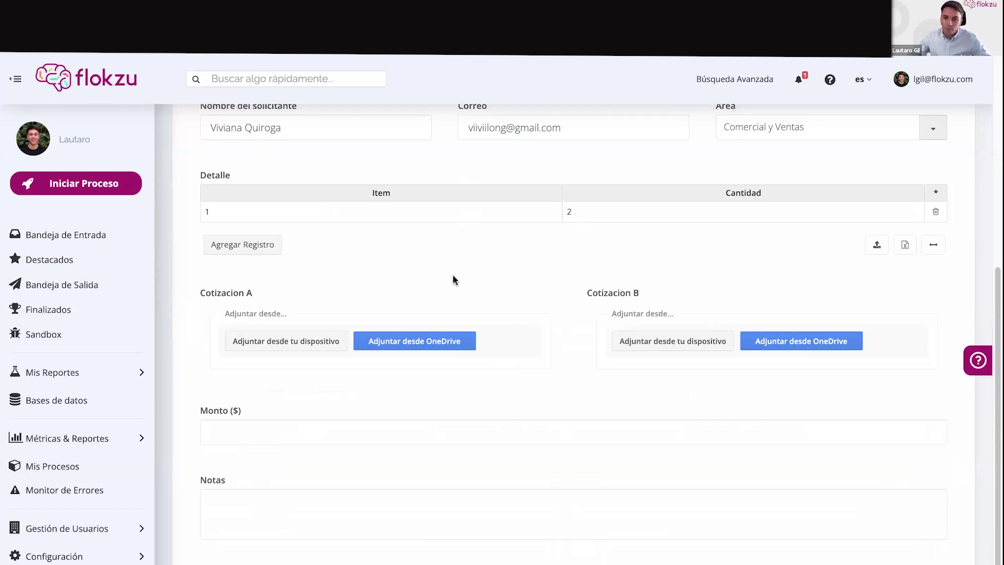
# - Enter "No me queda claro" in the Notas field of the WEBINARC-12 supervisor task
pyautogui.scroll(2, 453, 274)
pyautogui.scroll(-2, 449, 282)
pyautogui.click(428, 520)
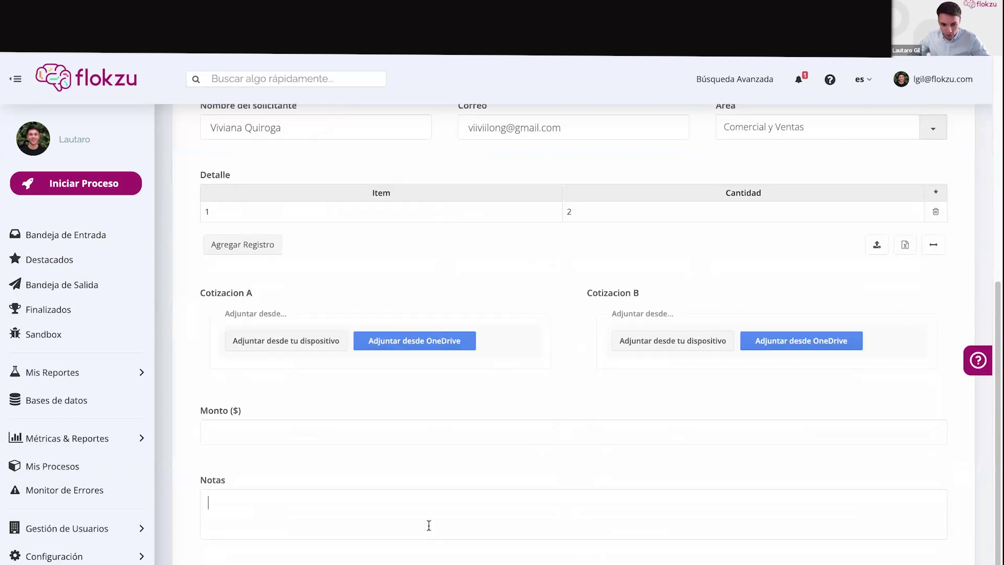
pyautogui.write('N')
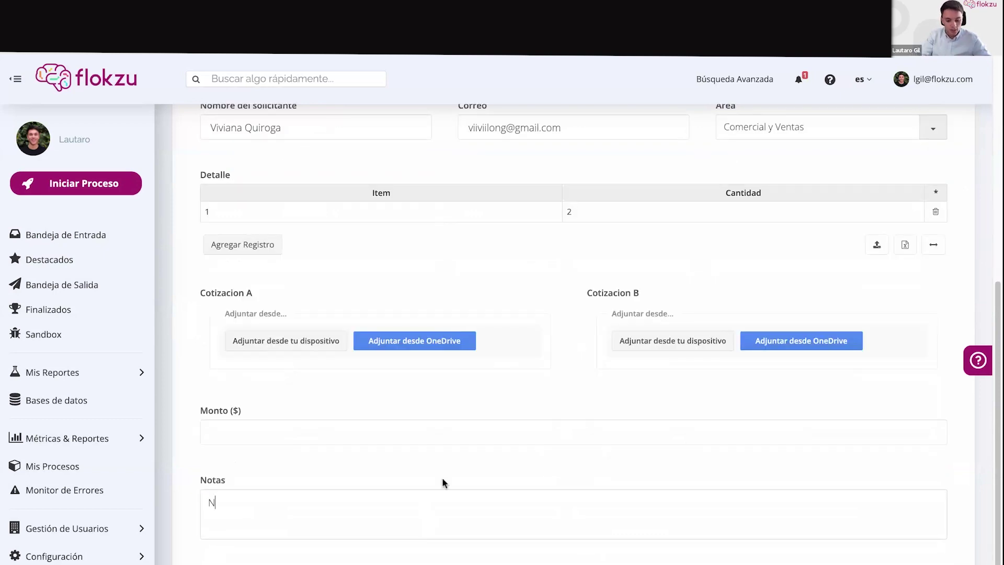
pyautogui.write('o me queda claro')
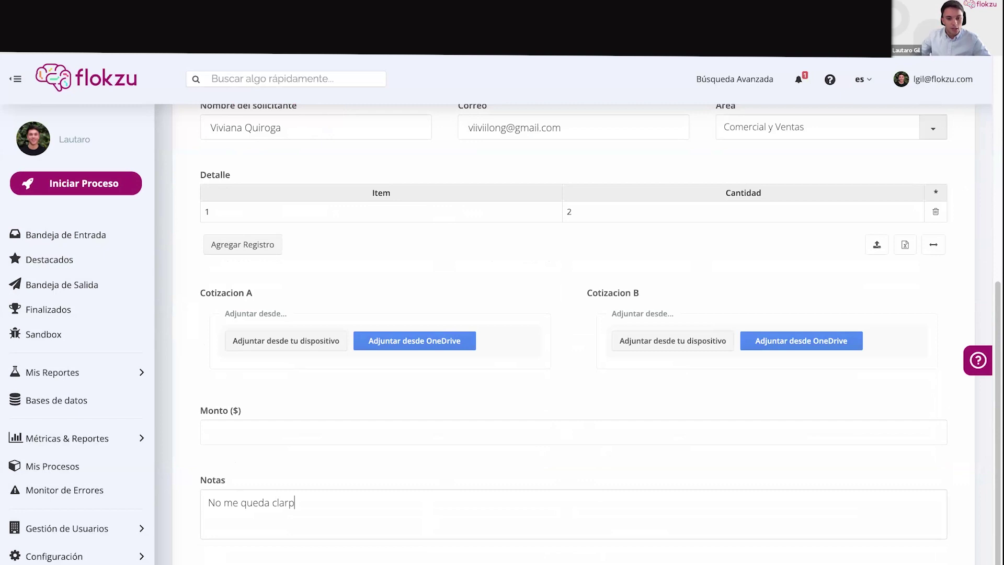
# - Reject the WEBINARC-12 request and confirm the decision
pyautogui.scroll(6, 293, 427)
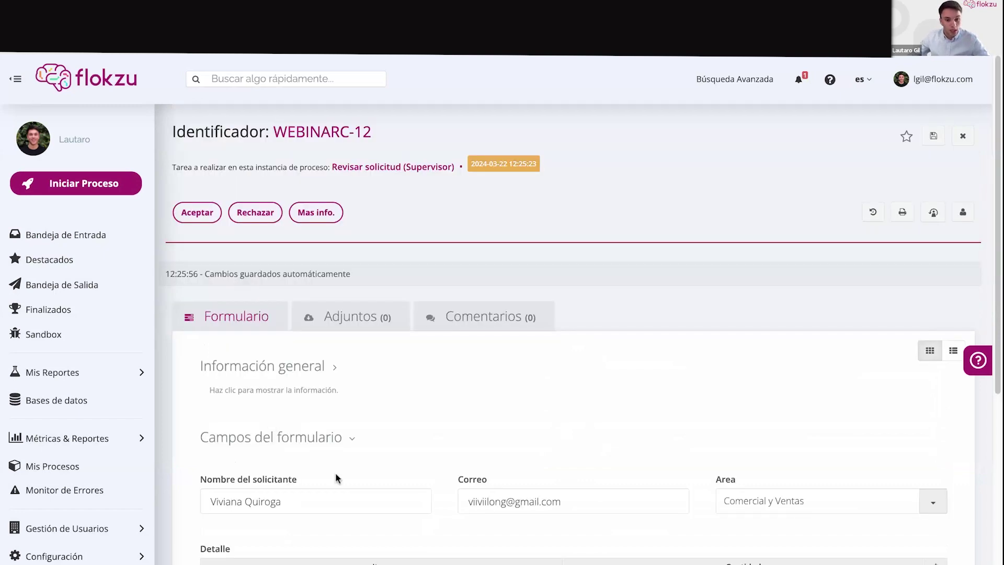
pyautogui.click(266, 219)
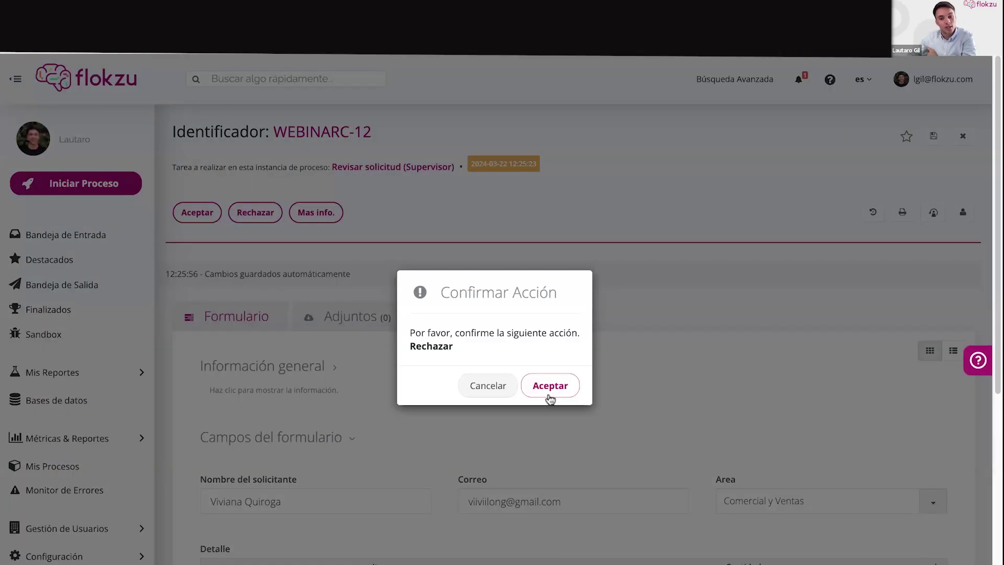
pyautogui.click(550, 397)
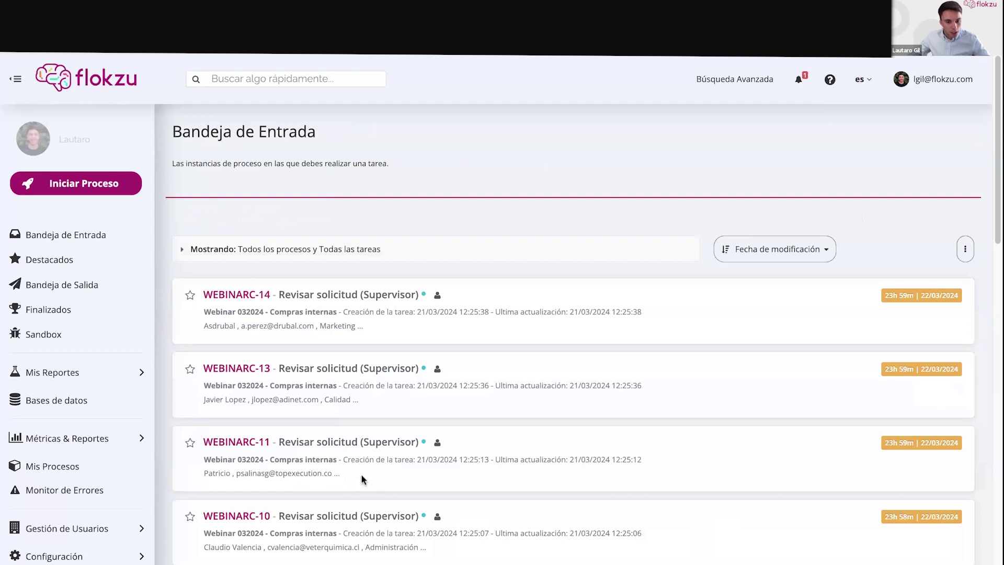
# - Open the WEBINARC-10 "Revisar solicitud (Supervisor)" task, check its form, and accept the request
pyautogui.scroll(-2, 313, 462)
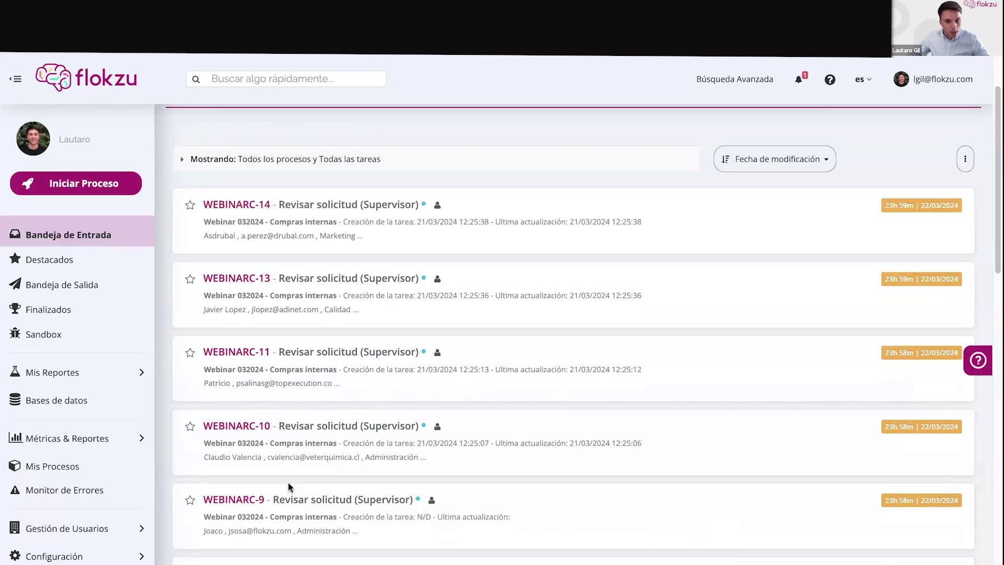
pyautogui.click(276, 432)
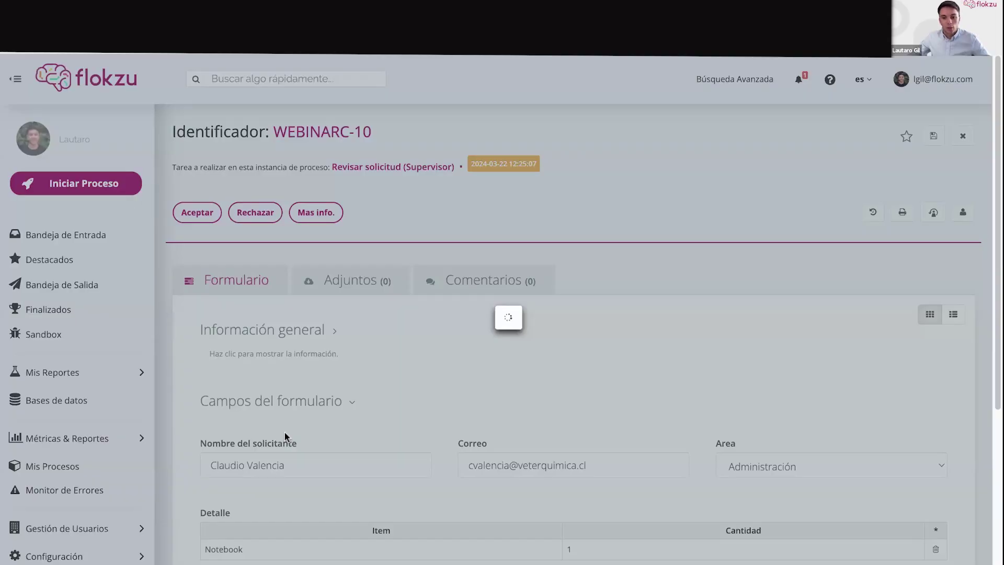
pyautogui.scroll(-6, 365, 403)
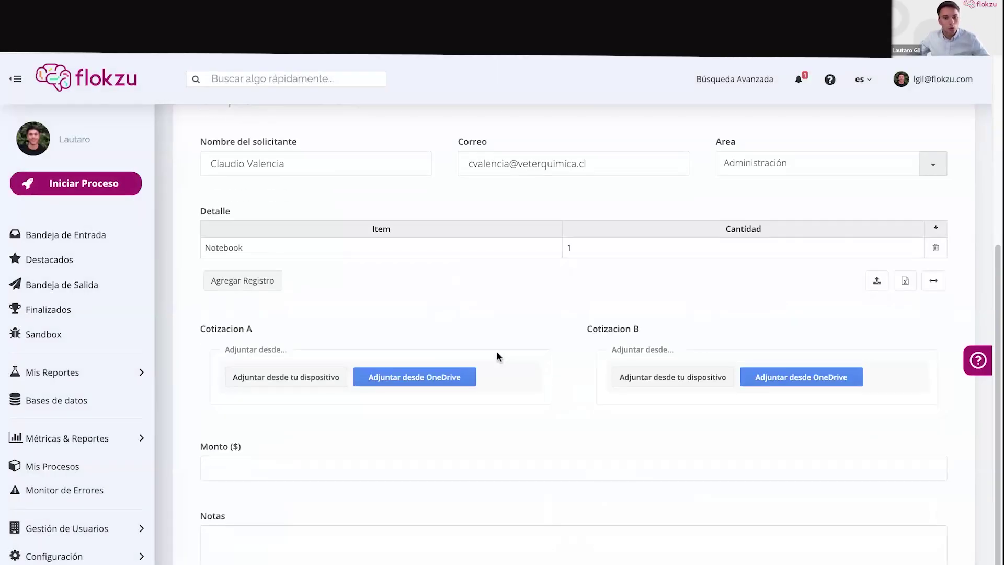
pyautogui.scroll(6, 497, 350)
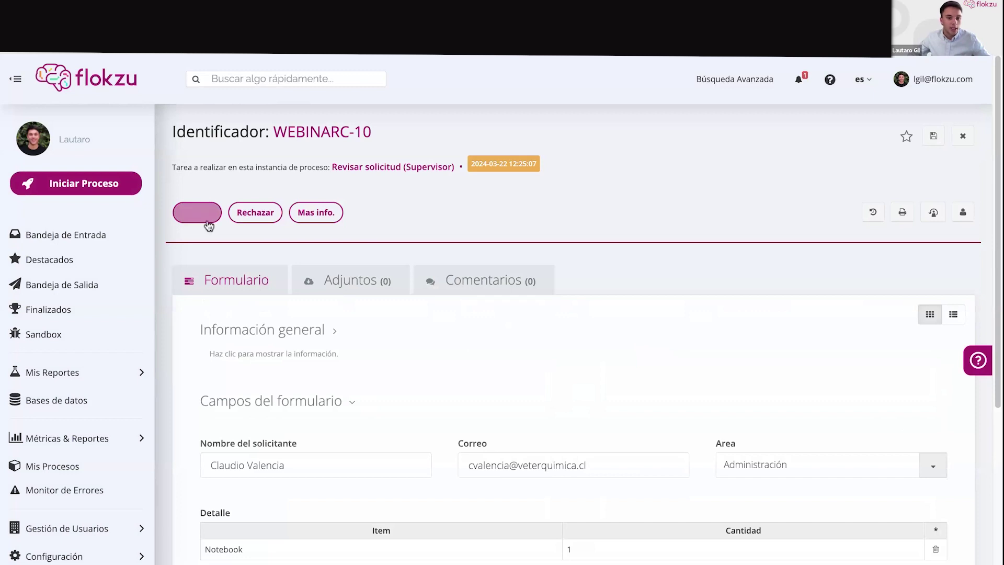
pyautogui.click(208, 224)
pyautogui.click(546, 375)
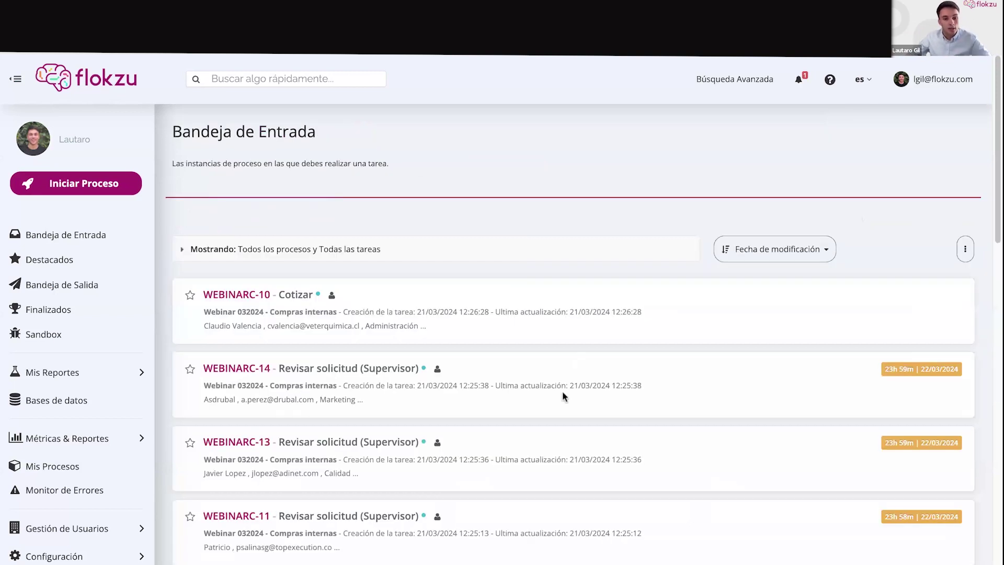
# - Open the WEBINARC-10 "Cotizar" task and attach "Cotizacion ejemplo.png" from the device as Cotizacion A
pyautogui.click(288, 299)
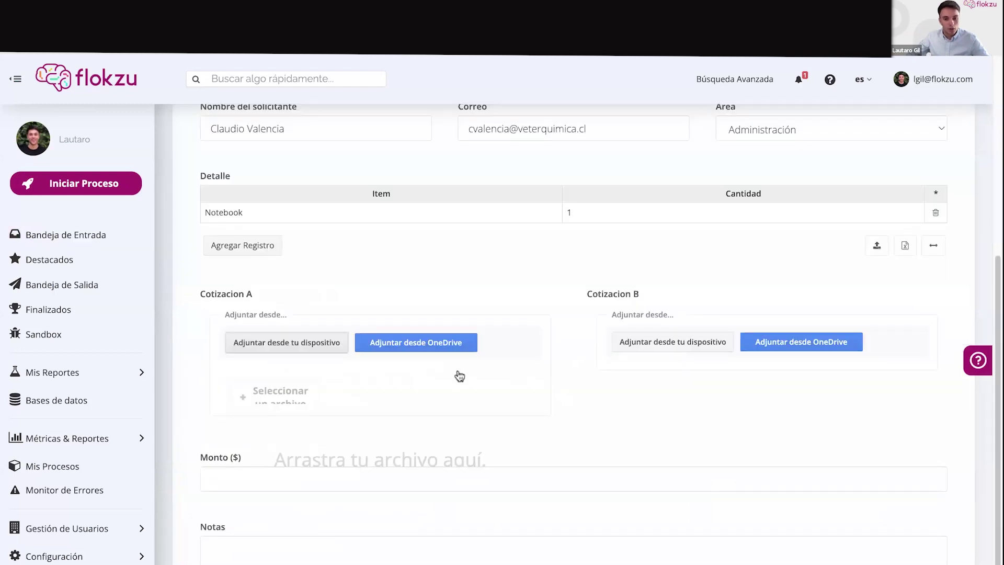
pyautogui.click(345, 387)
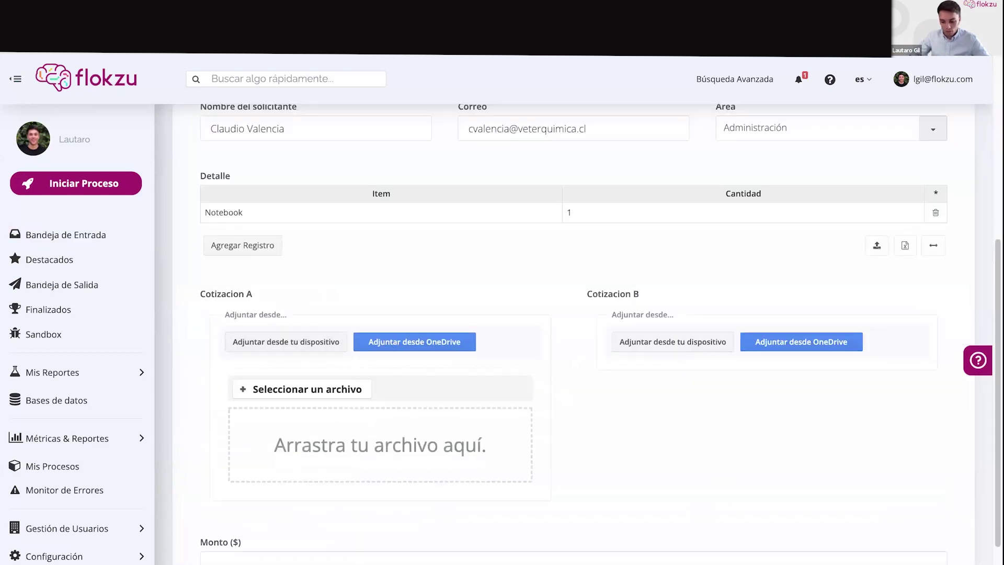
pyautogui.press('Return')
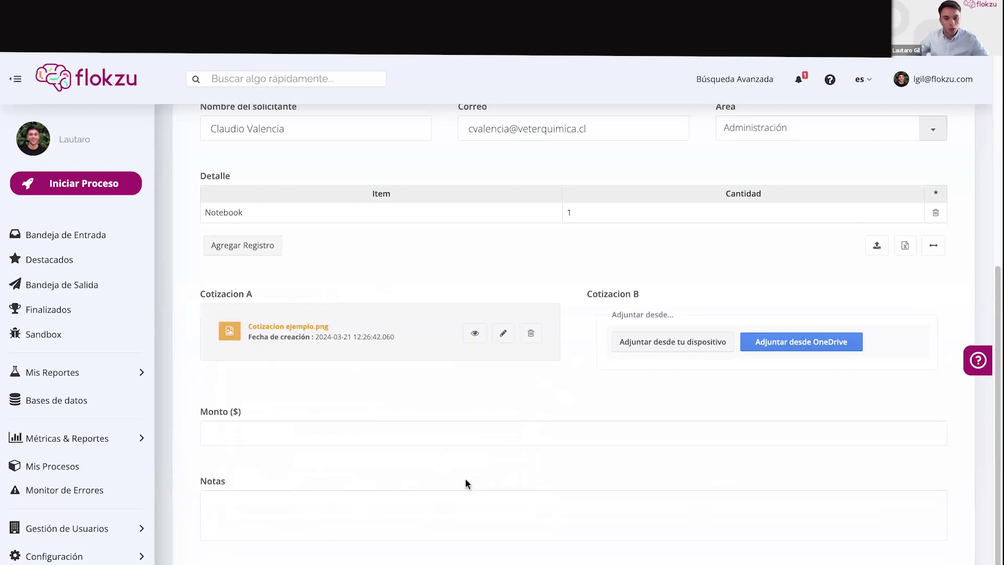
# - Preview the attached Cotizacion A file, close the preview, and set Monto ($) to 850
pyautogui.click(474, 338)
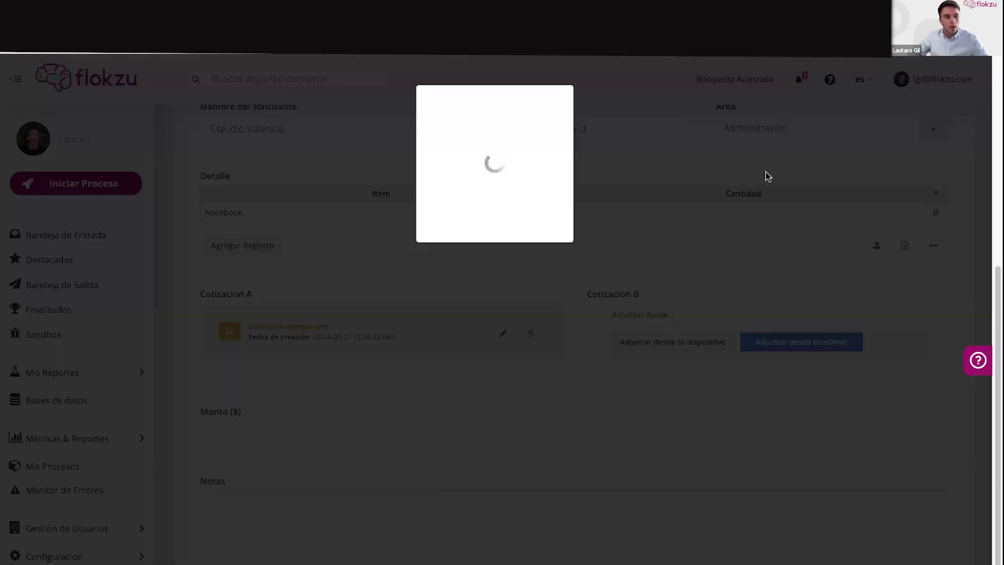
pyautogui.click(791, 181)
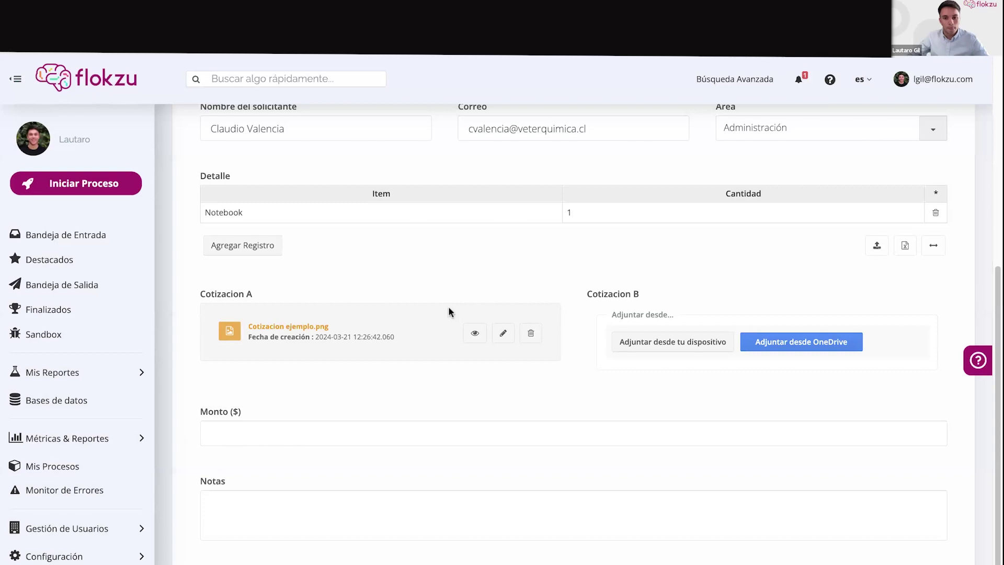
pyautogui.click(477, 336)
pyautogui.click(757, 366)
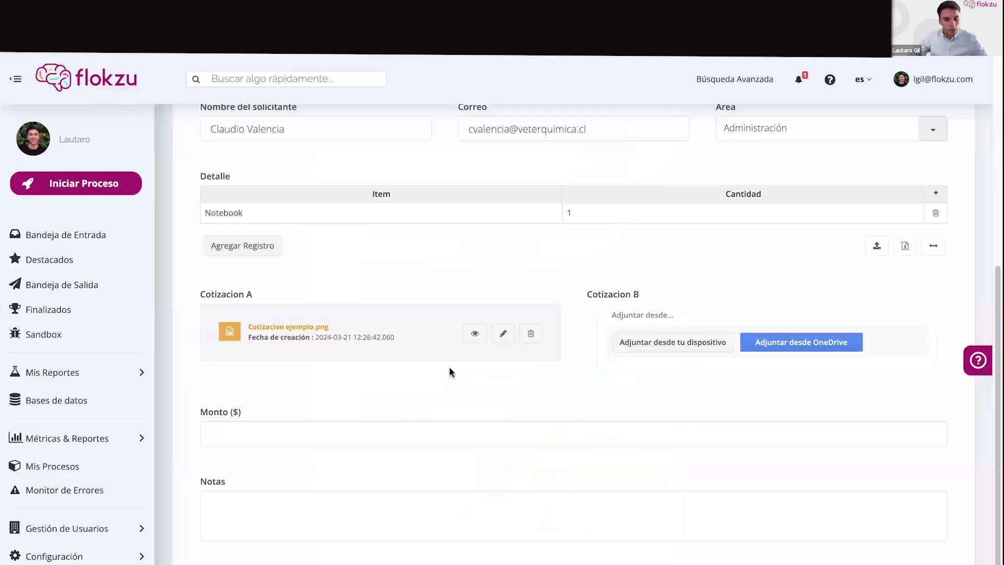
pyautogui.write('850')
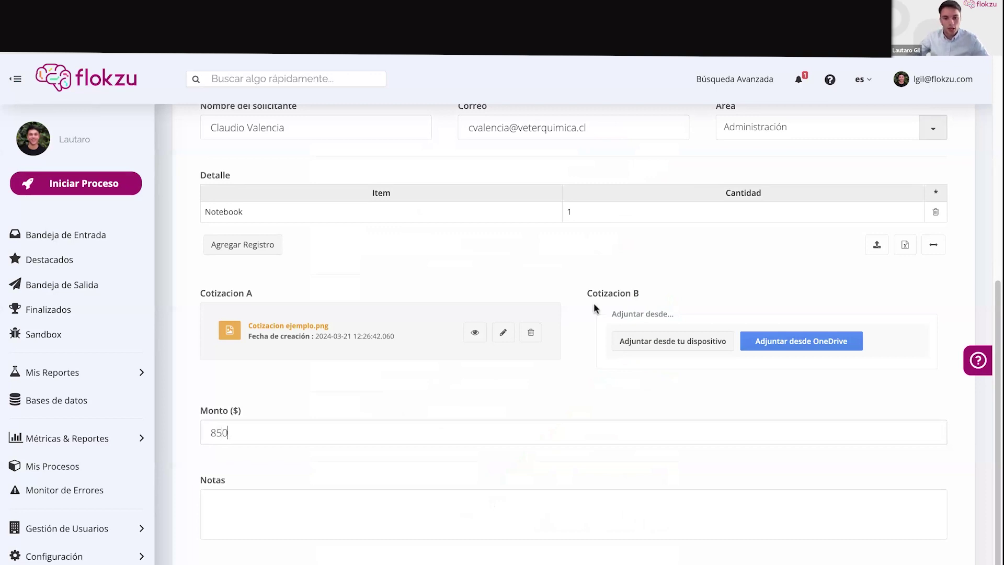
# - Review the general attachments, comments and history of the WEBINARC-10 process instance
pyautogui.scroll(5, 601, 303)
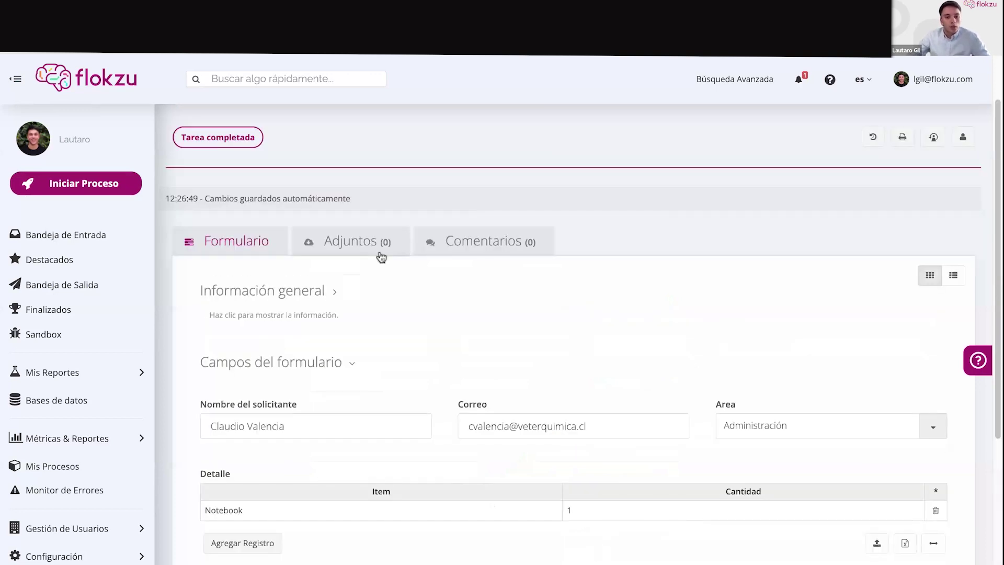
pyautogui.click(381, 255)
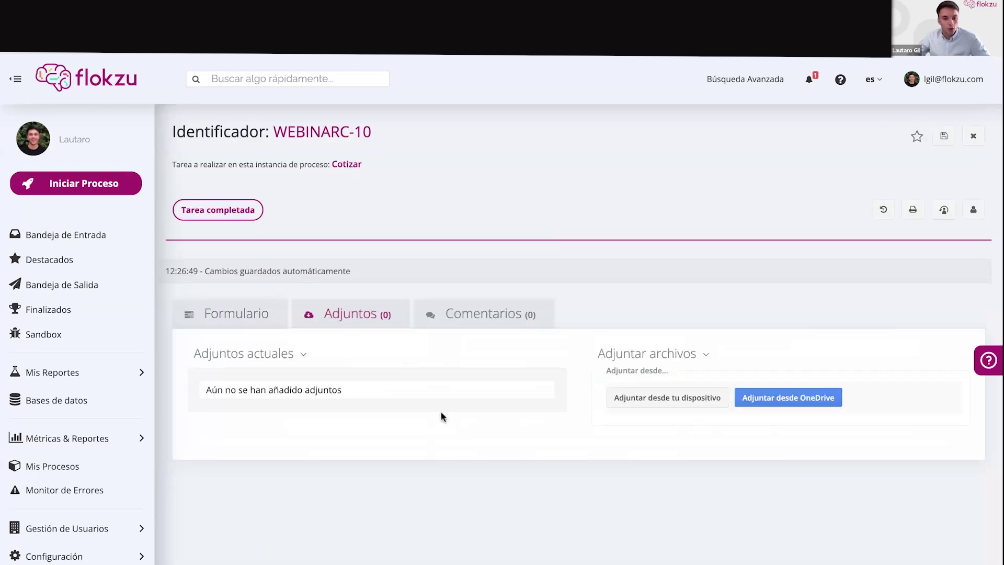
pyautogui.click(442, 317)
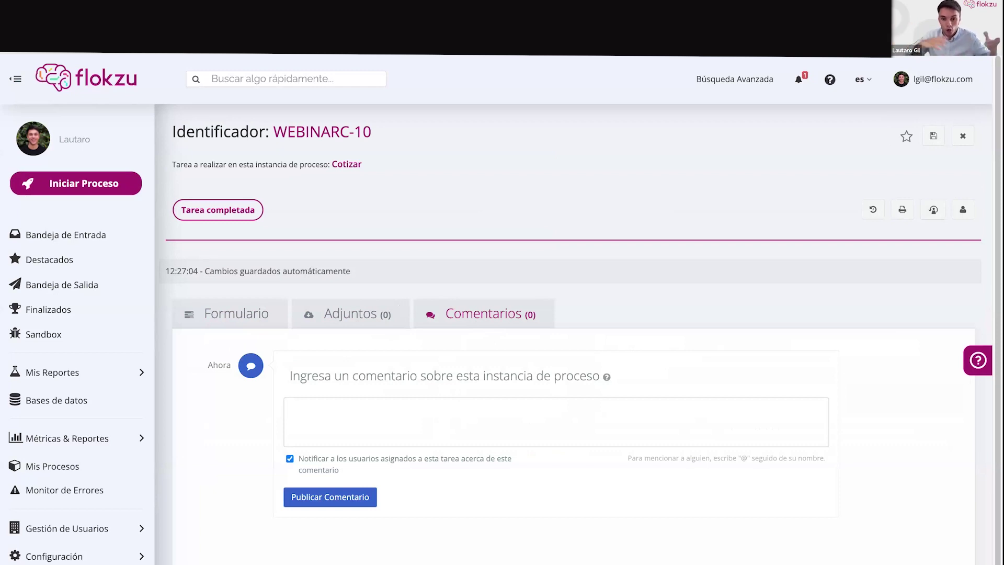
pyautogui.click(874, 210)
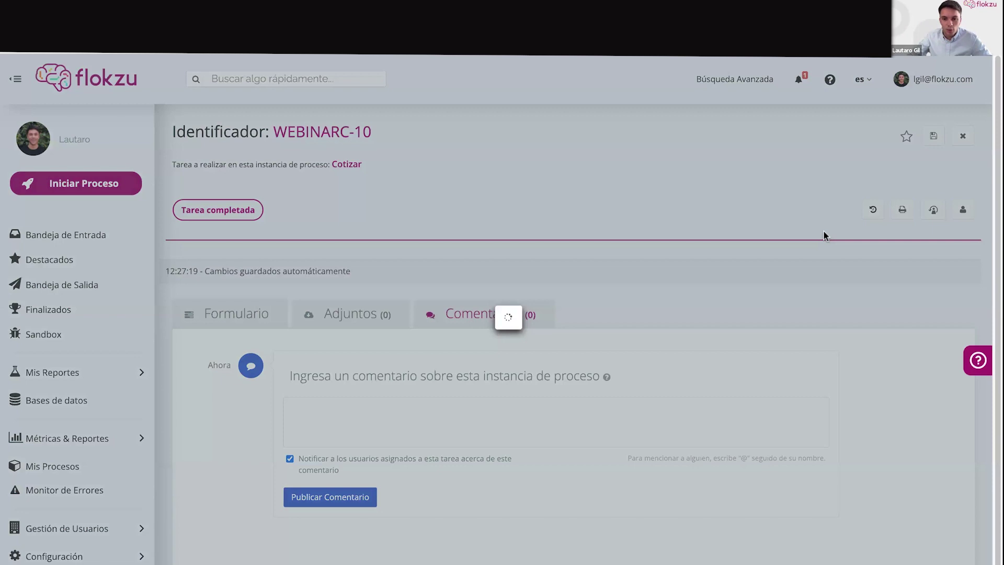
pyautogui.click(667, 236)
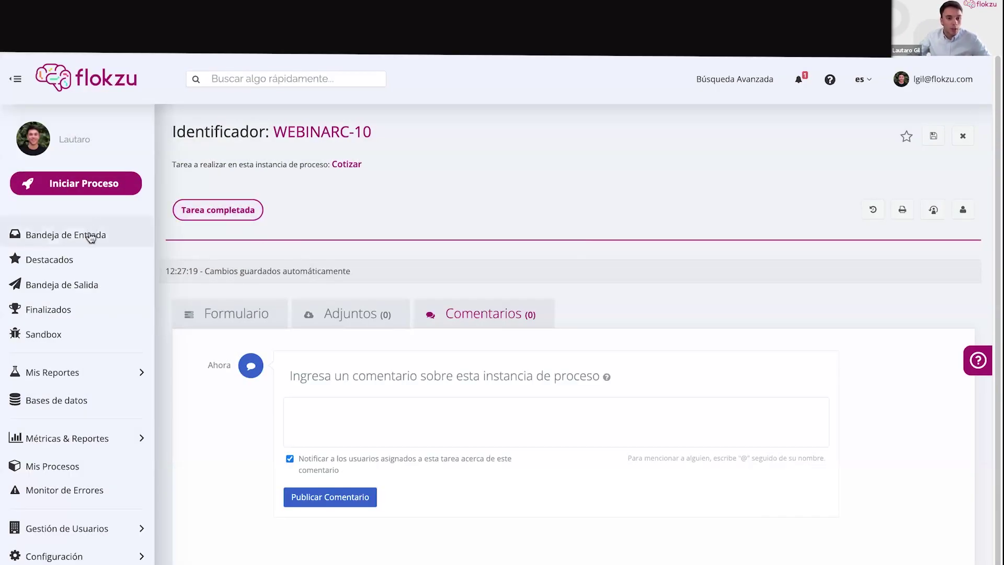
# - Mark the WEBINARC-10 "Cotizar" task as completed and refresh the inbox
pyautogui.click(191, 211)
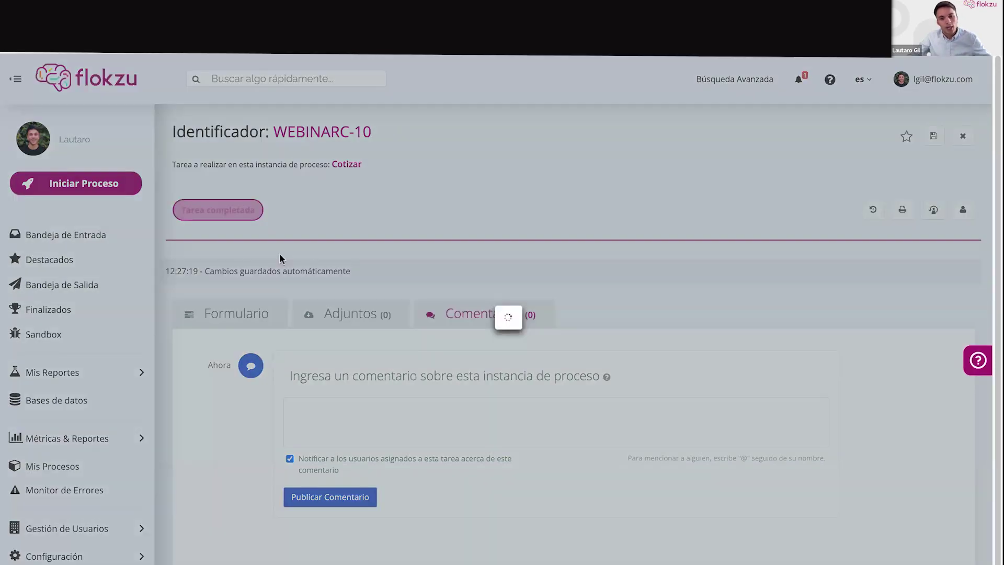
pyautogui.click(543, 385)
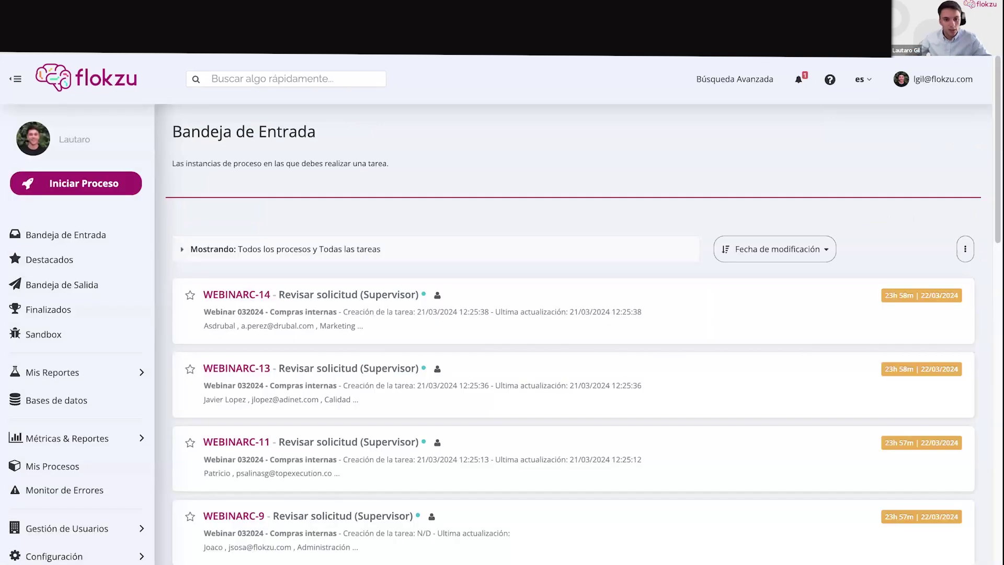
pyautogui.click(108, 231)
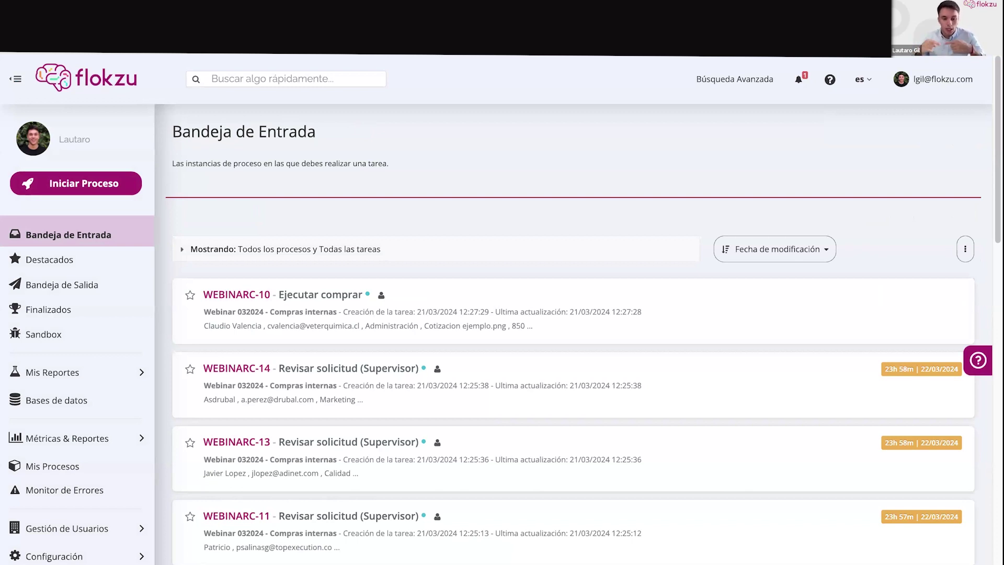
# - Open the real-time metrics report and filter it by delayed tasks
pyautogui.scroll(-1, 140, 434)
pyautogui.click(135, 441)
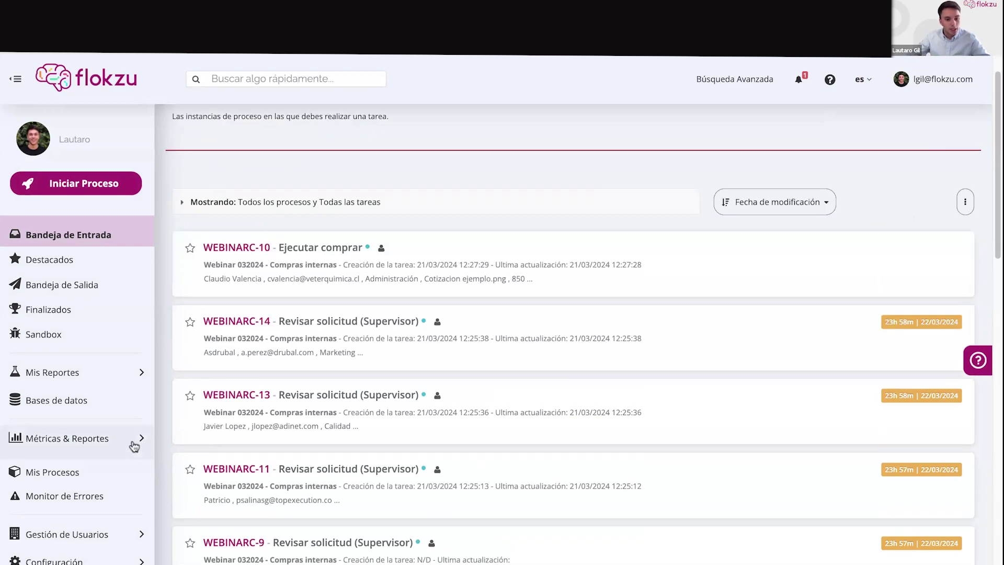
pyautogui.scroll(-2, 138, 444)
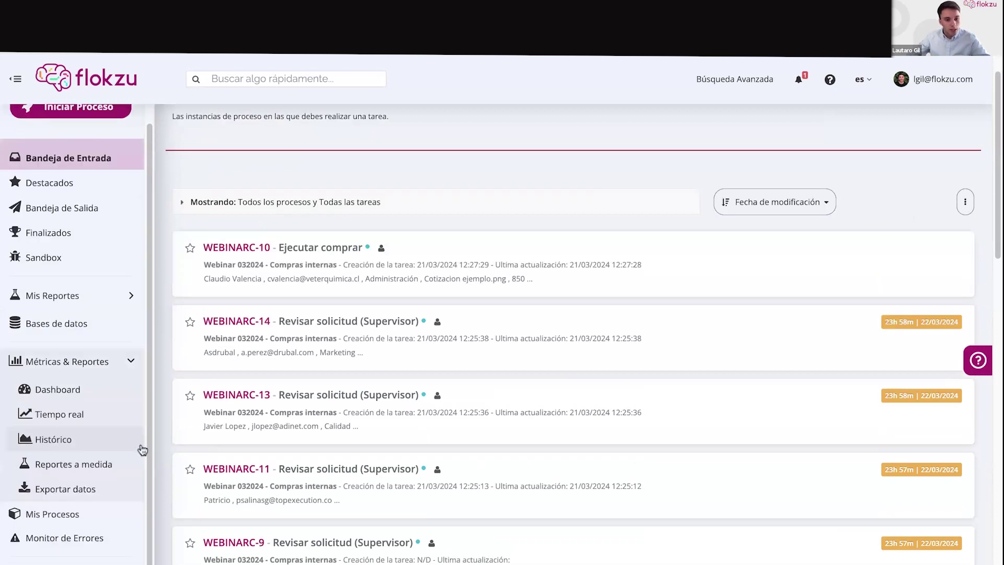
pyautogui.click(101, 417)
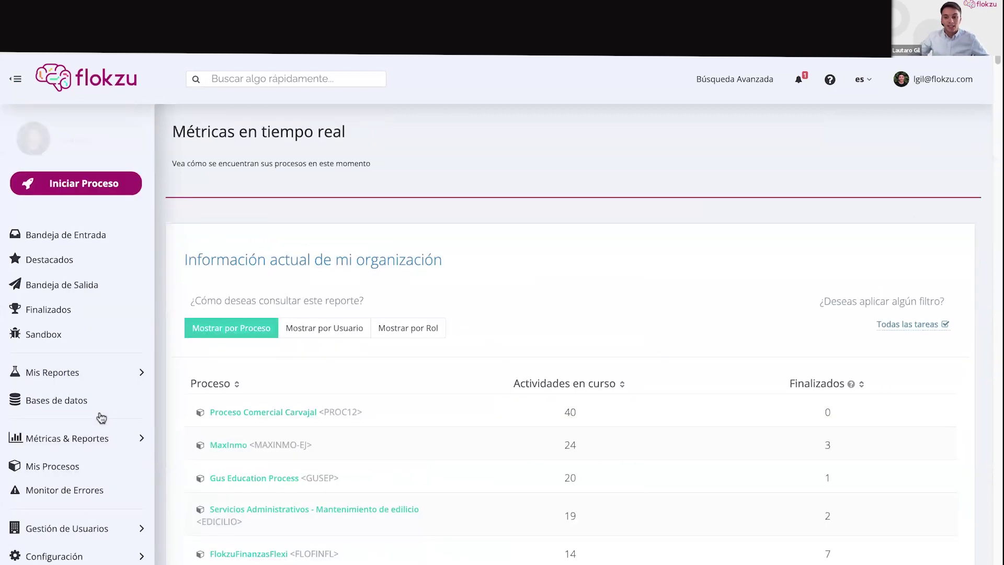
pyautogui.click(887, 326)
pyautogui.click(562, 339)
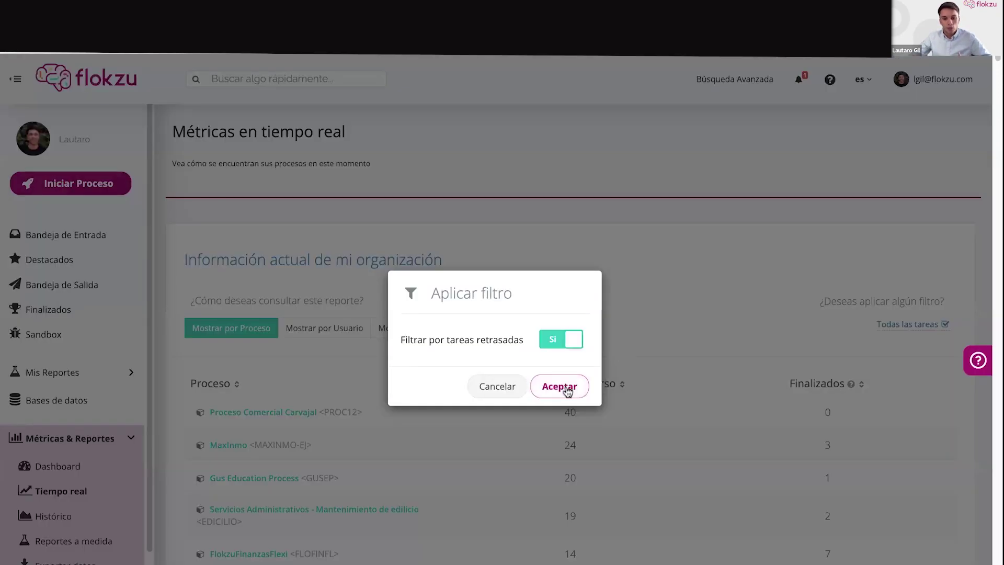
pyautogui.click(567, 389)
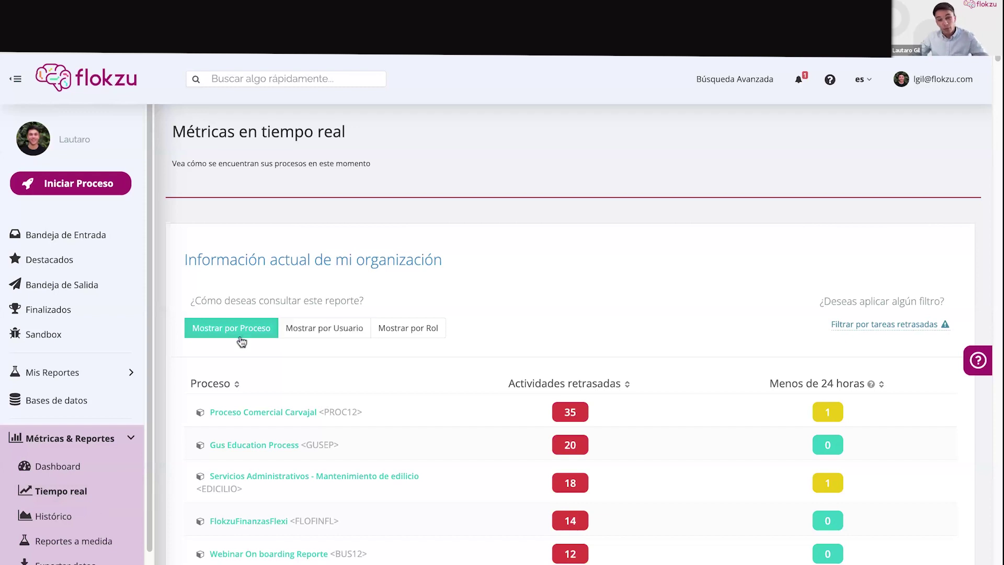
# - Examine the delayed activities grouped by user, then show them by process again
pyautogui.click(312, 333)
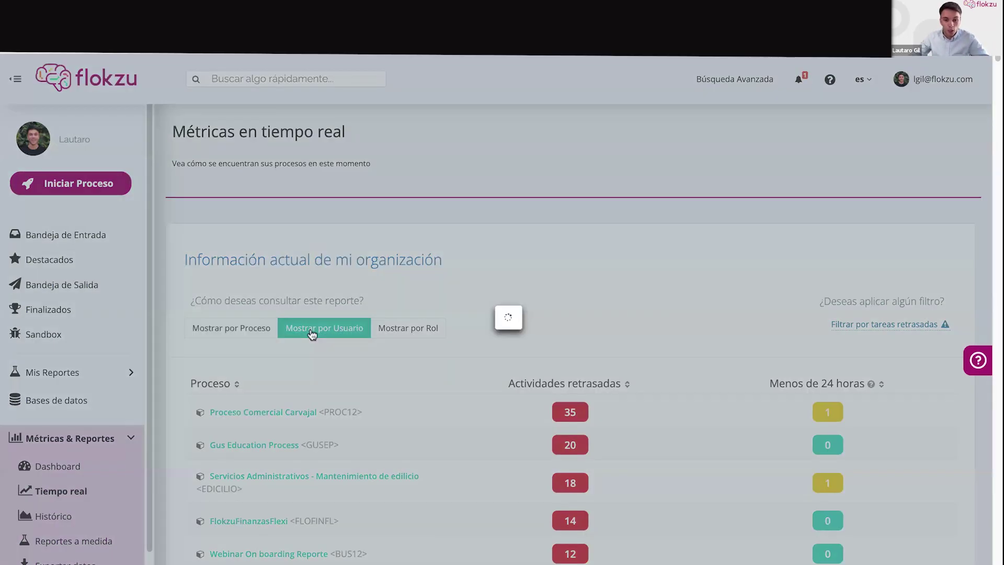
pyautogui.scroll(-1, 402, 394)
pyautogui.scroll(-1, 399, 398)
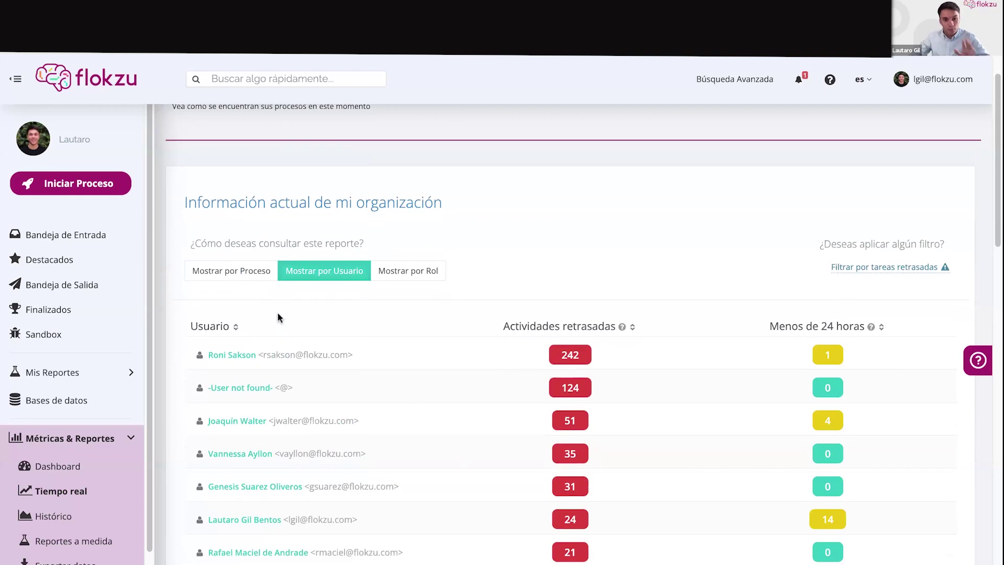
pyautogui.click(265, 280)
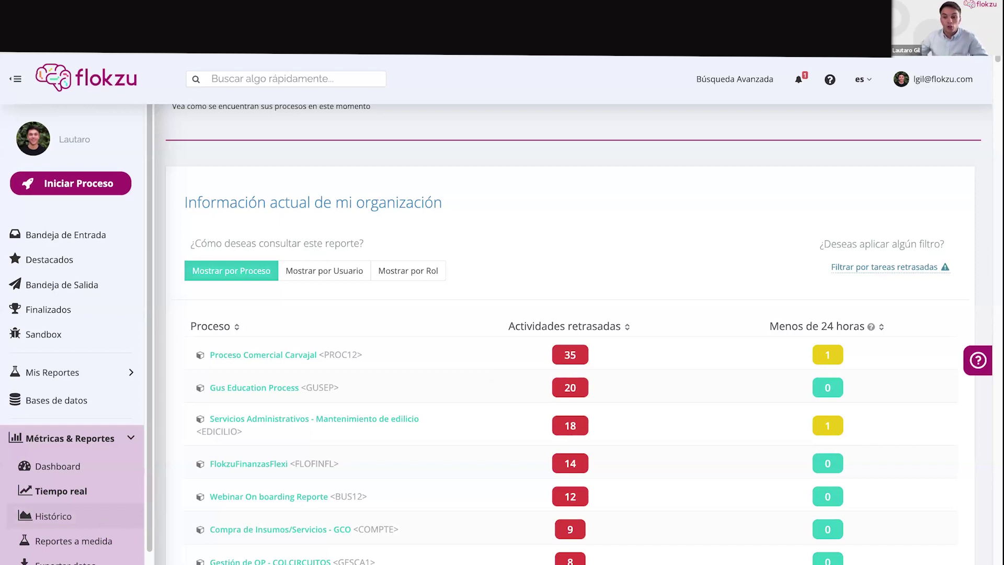
# - Open the historical report for the "Webinar 032024 - Compras internas" process and expand the "Cotizar" and "Revisar solicitud (Supervisor)" tasks by user
pyautogui.scroll(-2, 647, 409)
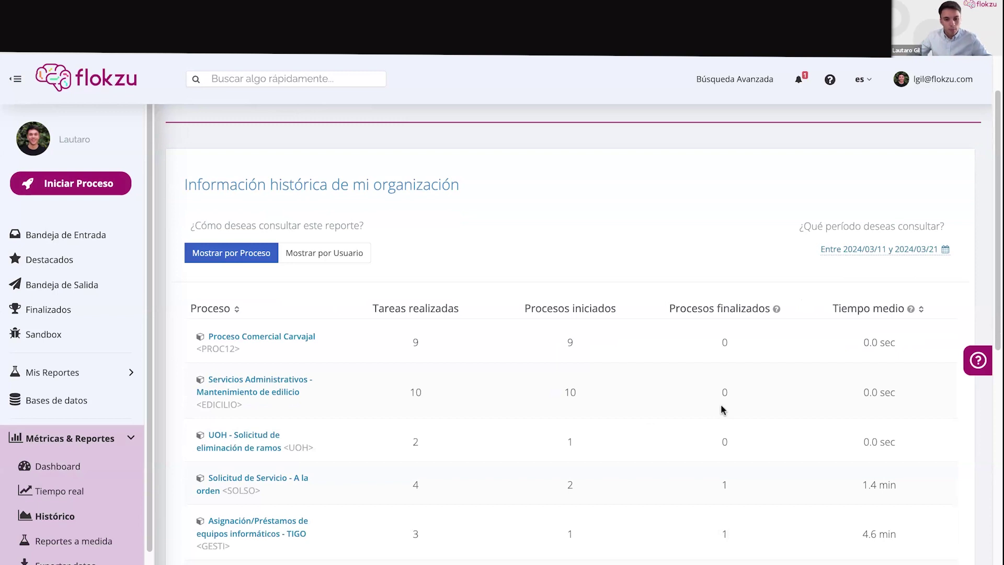
pyautogui.scroll(-10, 384, 489)
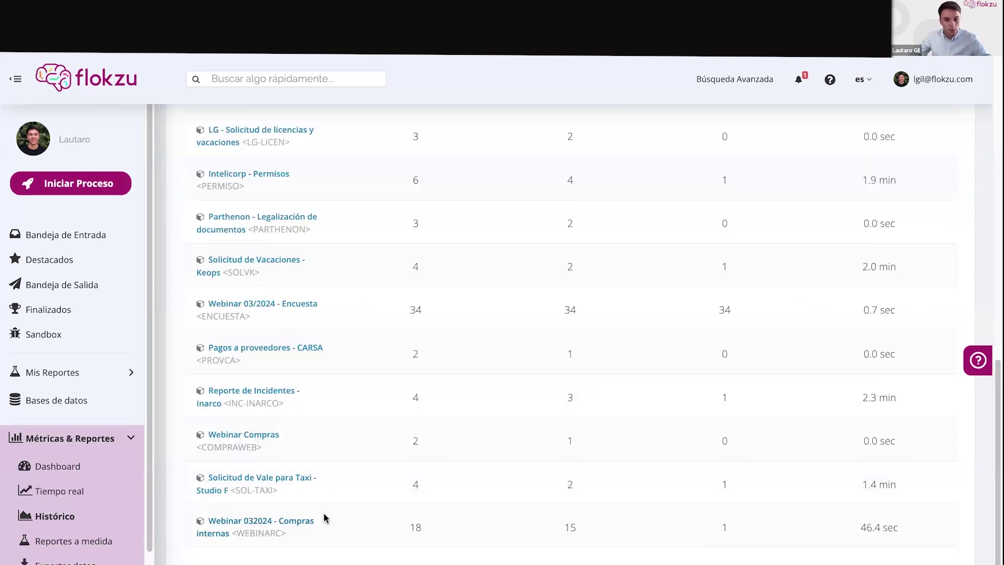
pyautogui.click(307, 520)
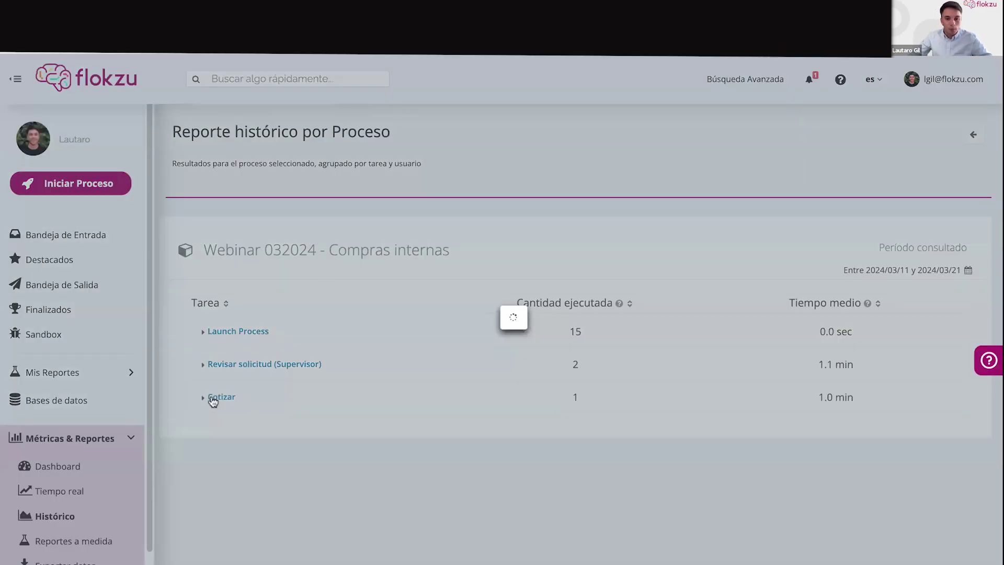
pyautogui.click(212, 397)
pyautogui.click(219, 363)
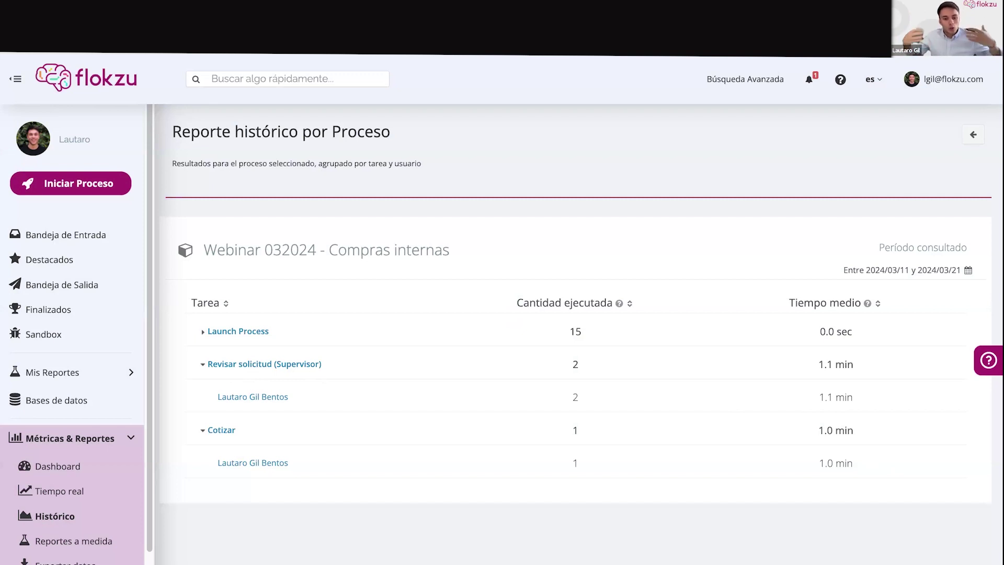
# - Create a new custom report named "Webinar 03 2024 - Compras"
pyautogui.click(114, 542)
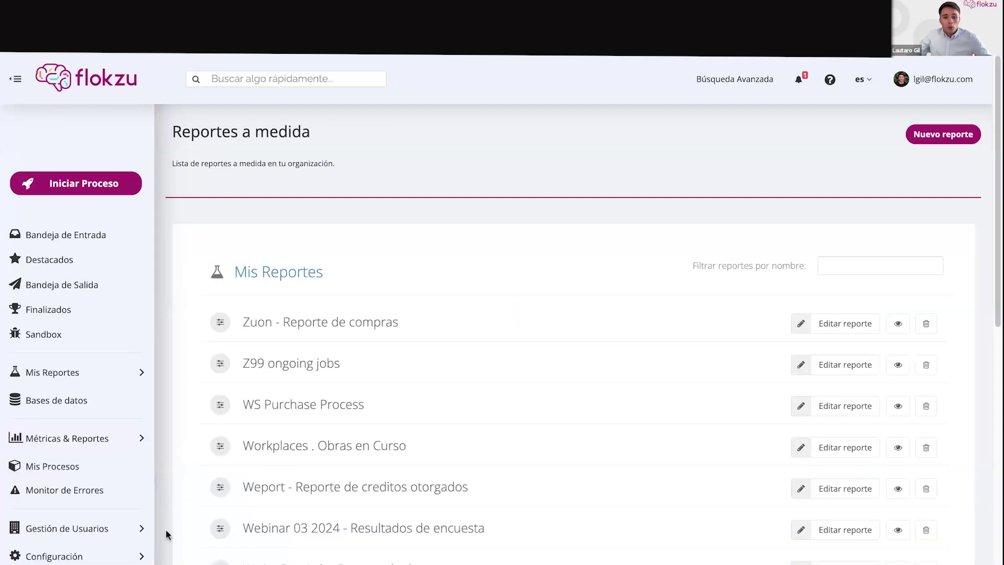
pyautogui.click(133, 434)
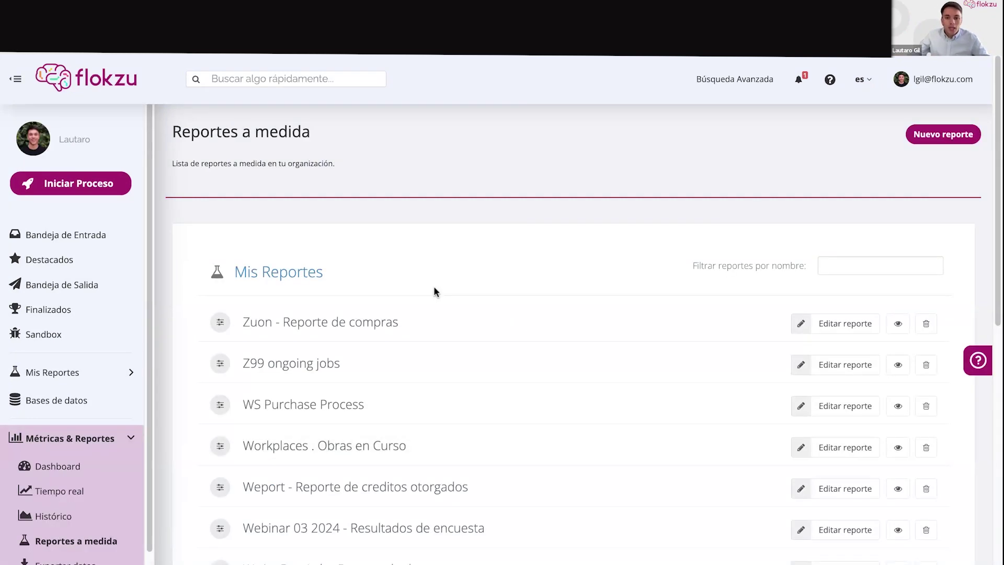
pyautogui.click(931, 146)
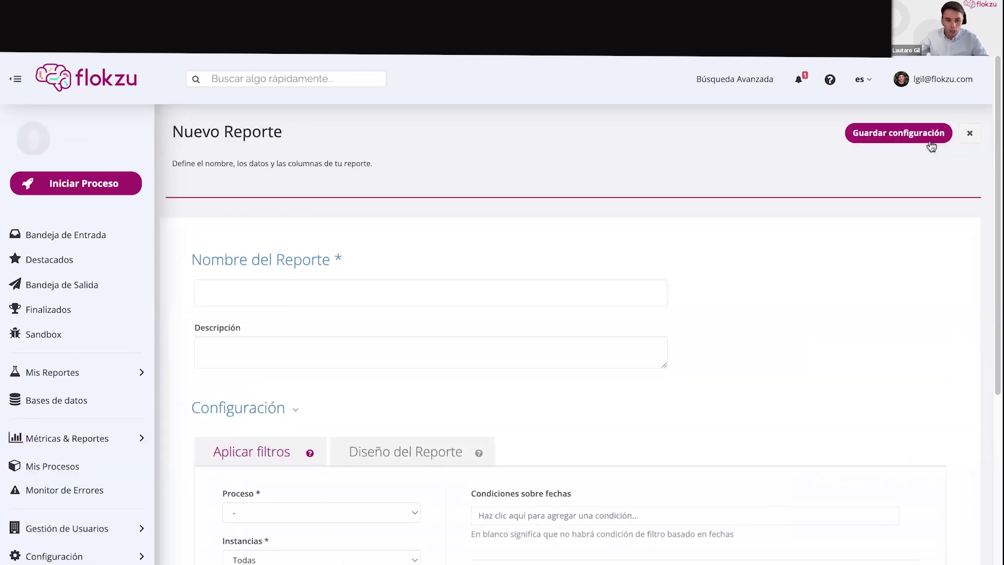
pyautogui.click(428, 294)
pyautogui.write('Webinar')
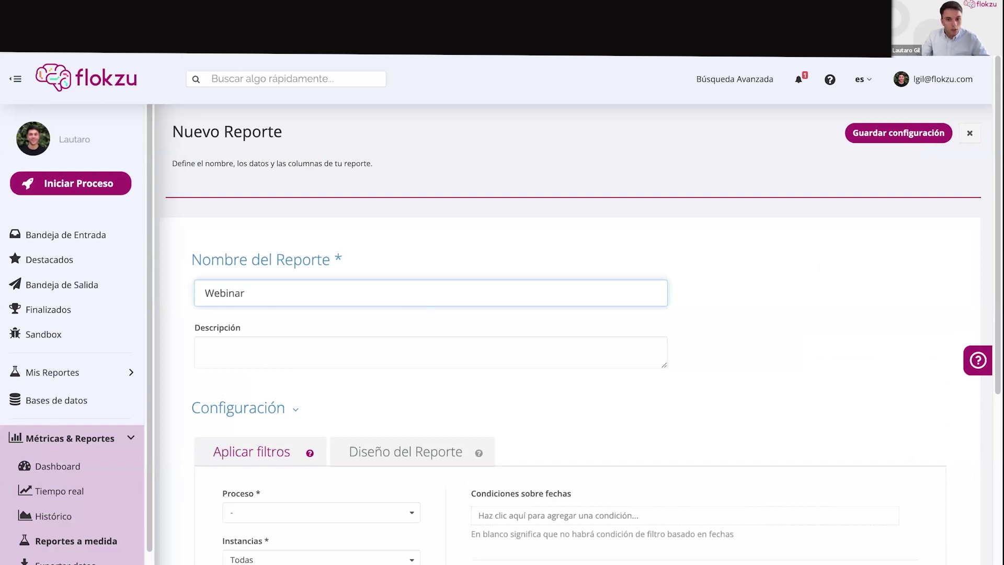
pyautogui.write(' 03 2')
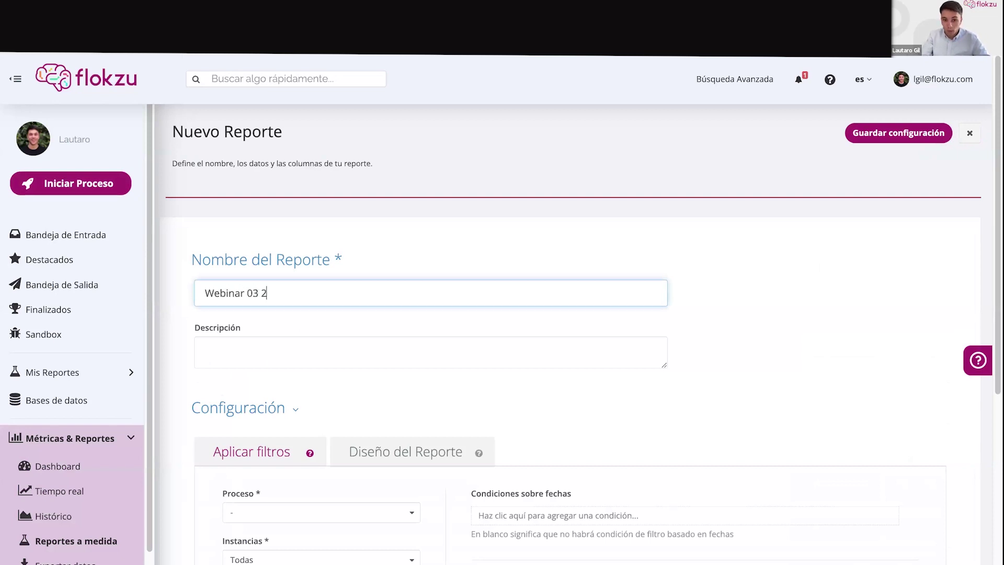
pyautogui.write('024 - Compras')
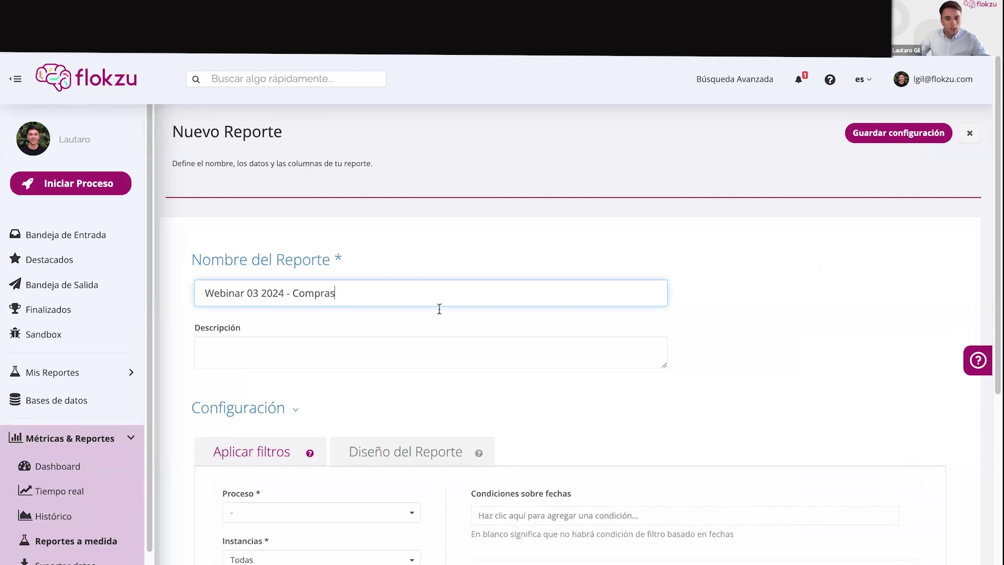
# - Set the report's process to "Webinar 032024 - Compras internas"
pyautogui.scroll(-1, 508, 451)
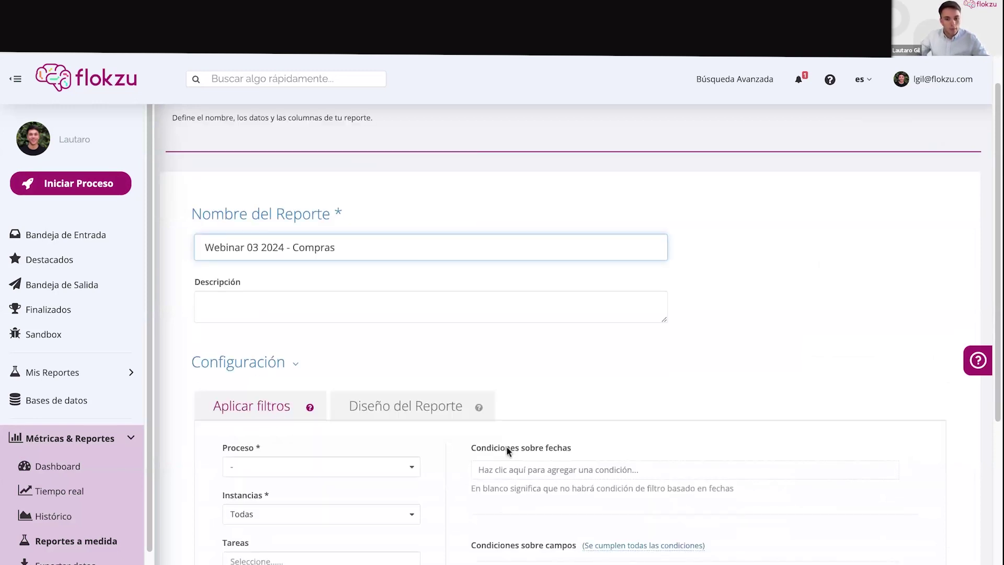
pyautogui.click(376, 460)
pyautogui.write('c')
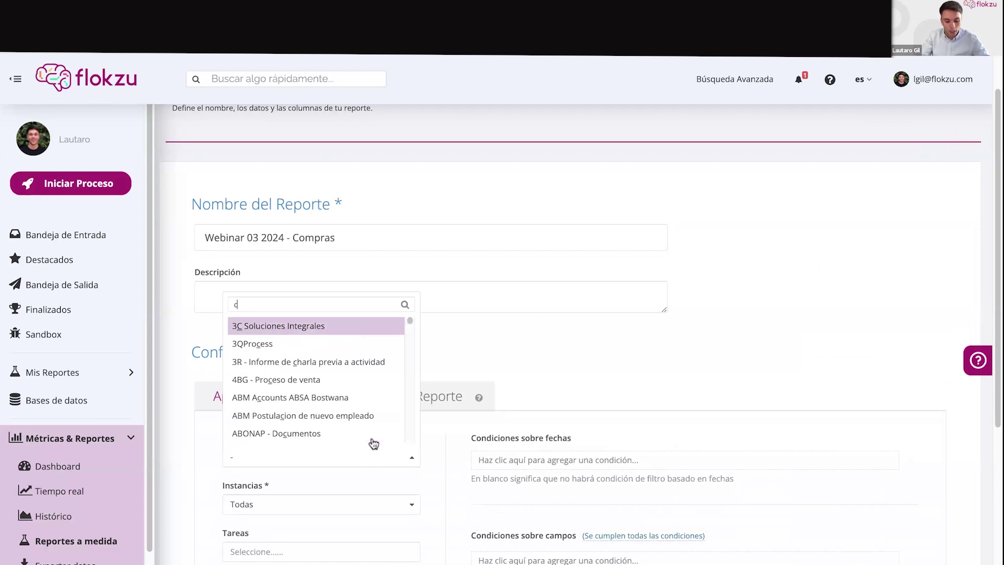
pyautogui.press('BackSpace')
pyautogui.write('webinar')
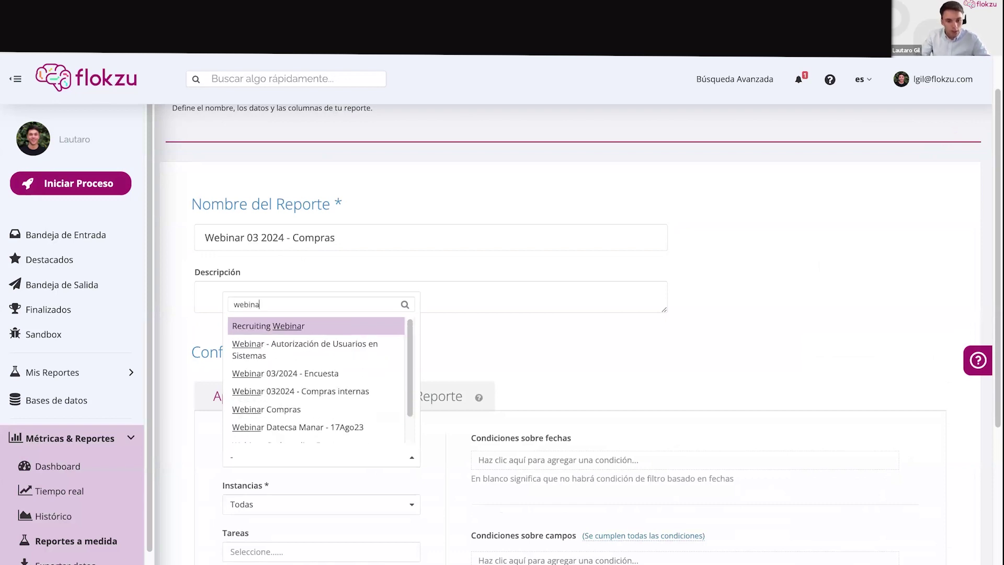
pyautogui.press('Down')
pyautogui.press('Down')
pyautogui.press('Down')
pyautogui.press('Down')
pyautogui.press('Down')
pyautogui.press('Down')
pyautogui.press('Down')
pyautogui.press('Up')
pyautogui.press('Up')
pyautogui.press('Up')
pyautogui.press('Up')
pyautogui.press('Up')
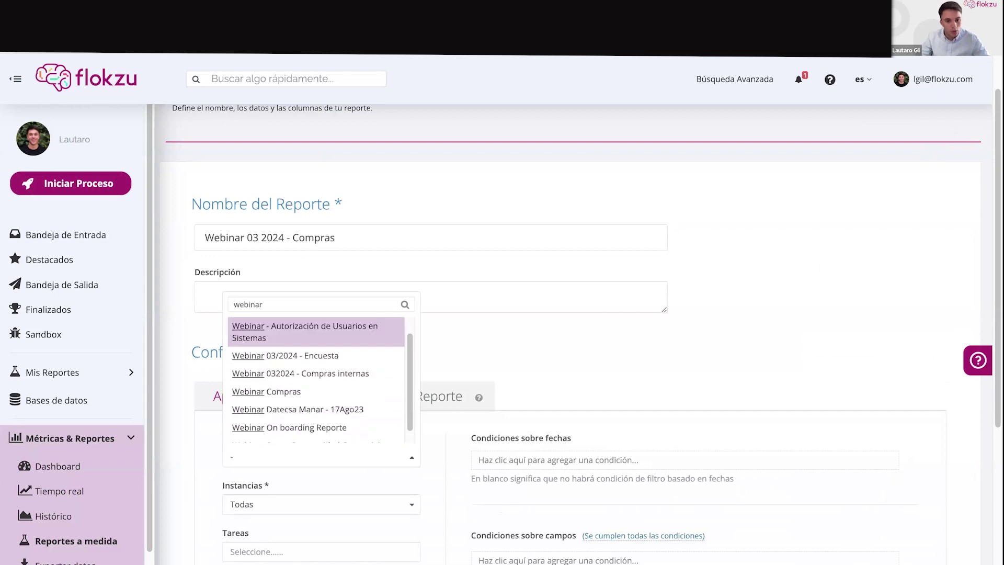
pyautogui.press('Down')
pyautogui.press('Down')
pyautogui.press('Return')
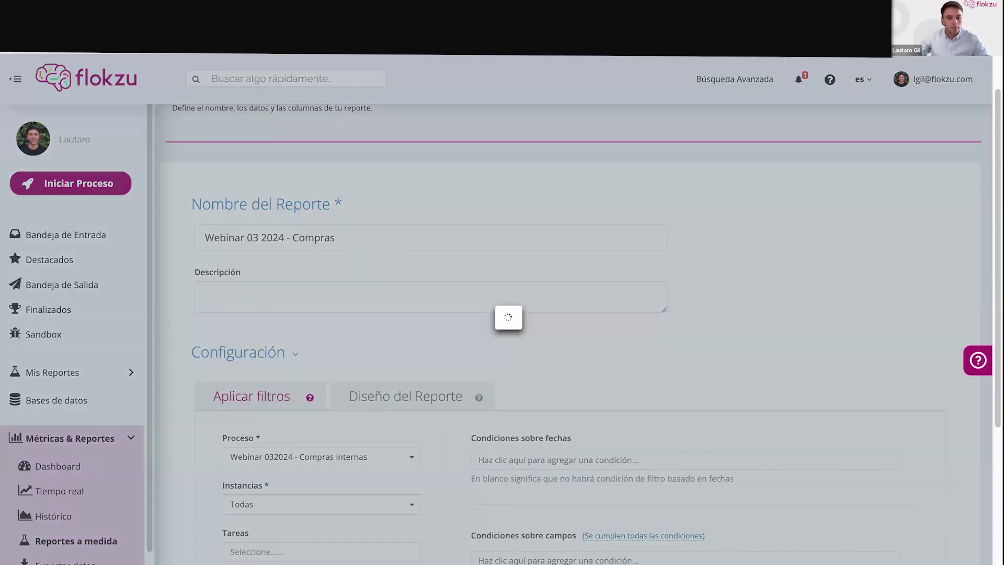
# - Add an empty row to the report design and insert a pie chart widget titled "Por area" in it
pyautogui.scroll(-1, 441, 466)
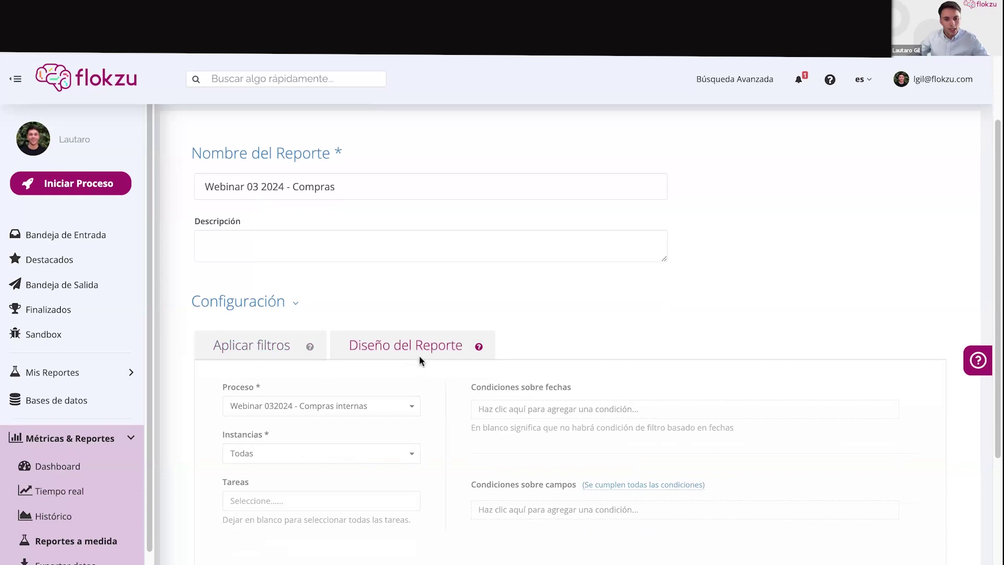
pyautogui.click(419, 358)
pyautogui.scroll(-1, 544, 430)
pyautogui.click(545, 430)
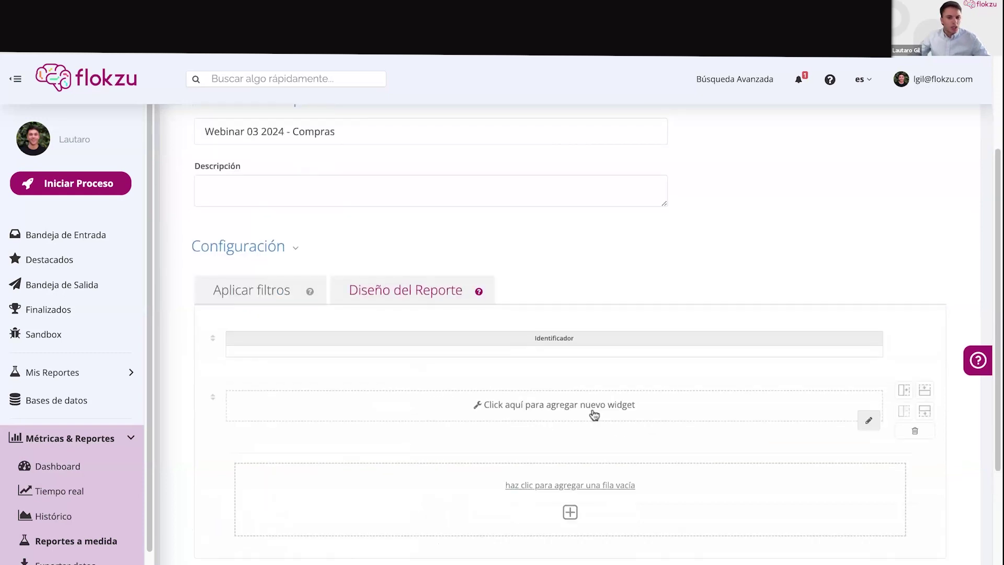
pyautogui.click(600, 411)
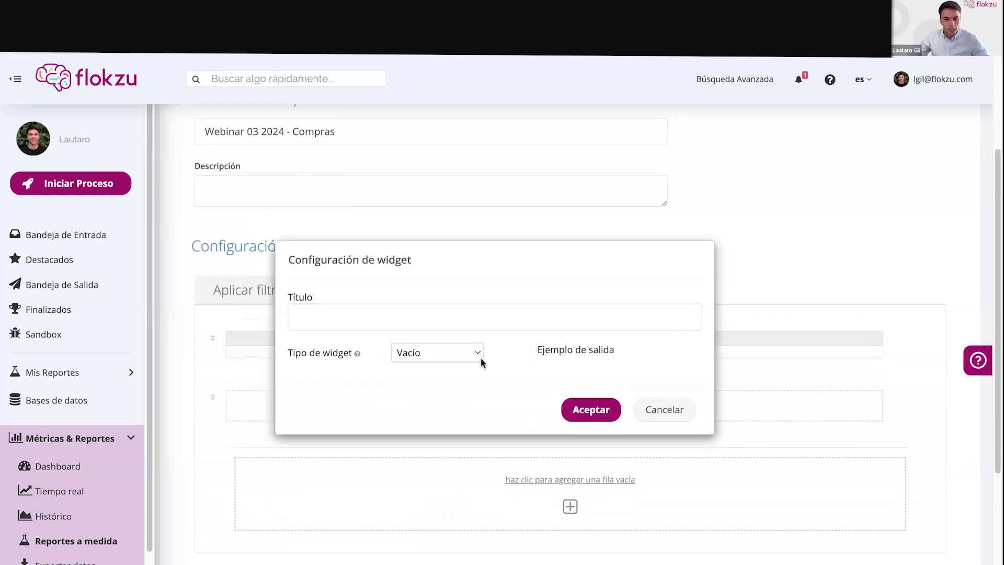
pyautogui.click(481, 356)
pyautogui.click(456, 386)
pyautogui.click(453, 378)
pyautogui.click(445, 328)
pyautogui.write('Por area')
pyautogui.press('Return')
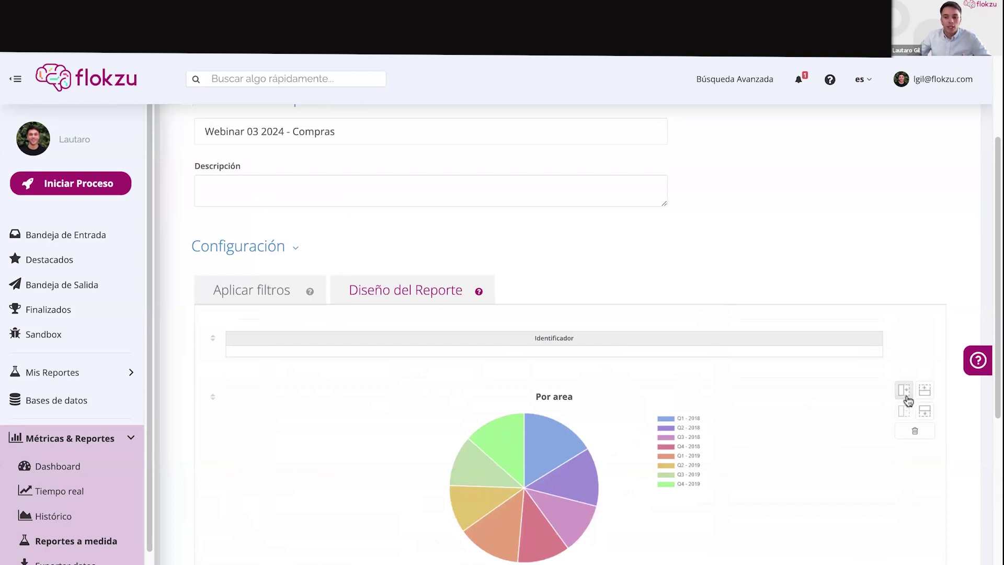
# - Add a column beside the "Por area" chart and open the configuration of its new widget
pyautogui.click(904, 391)
pyautogui.click(792, 413)
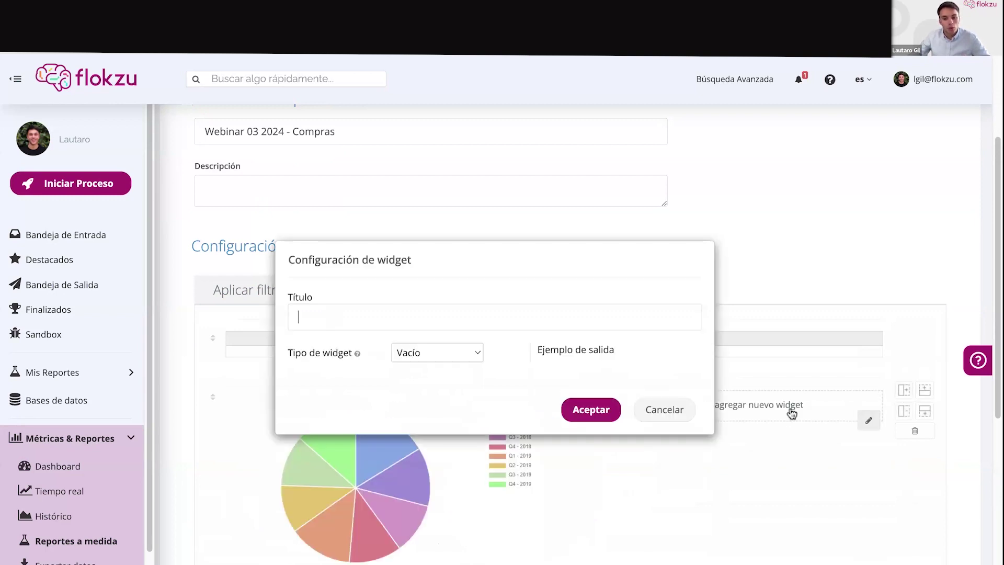
# - Try the Aritmético widget type with the Promedio operator
pyautogui.click(473, 347)
pyautogui.click(437, 369)
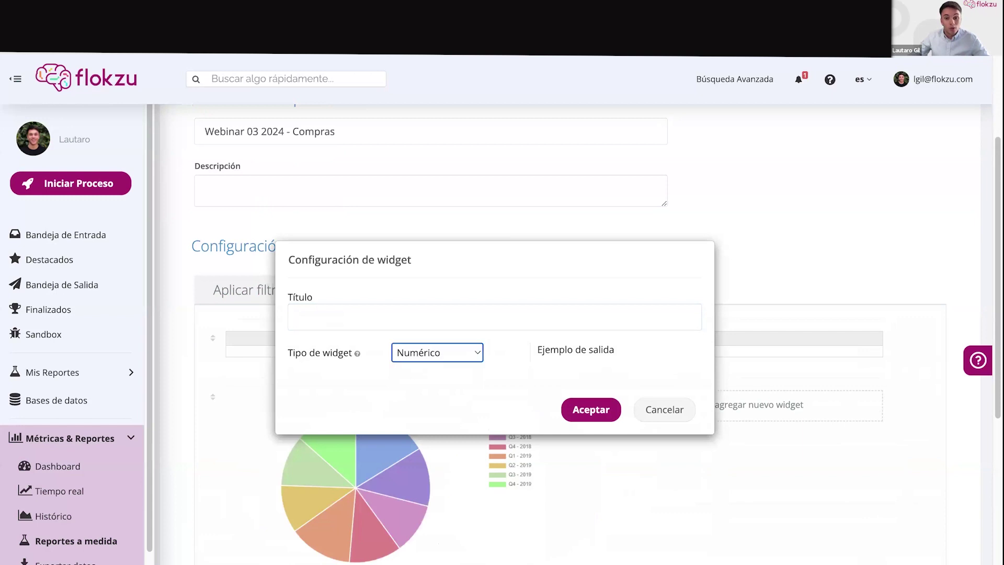
pyautogui.click(443, 354)
pyautogui.click(435, 412)
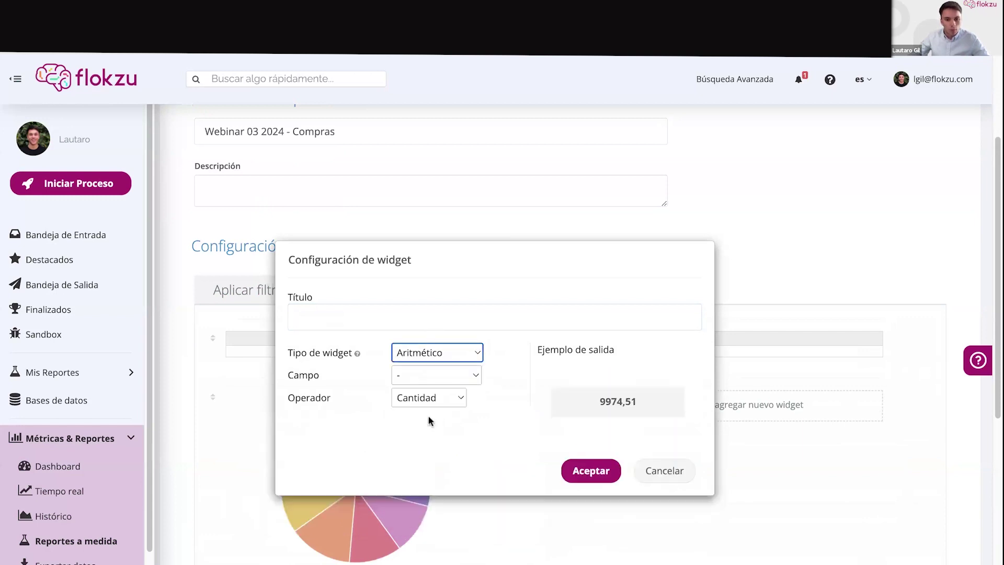
pyautogui.click(428, 402)
pyautogui.click(435, 381)
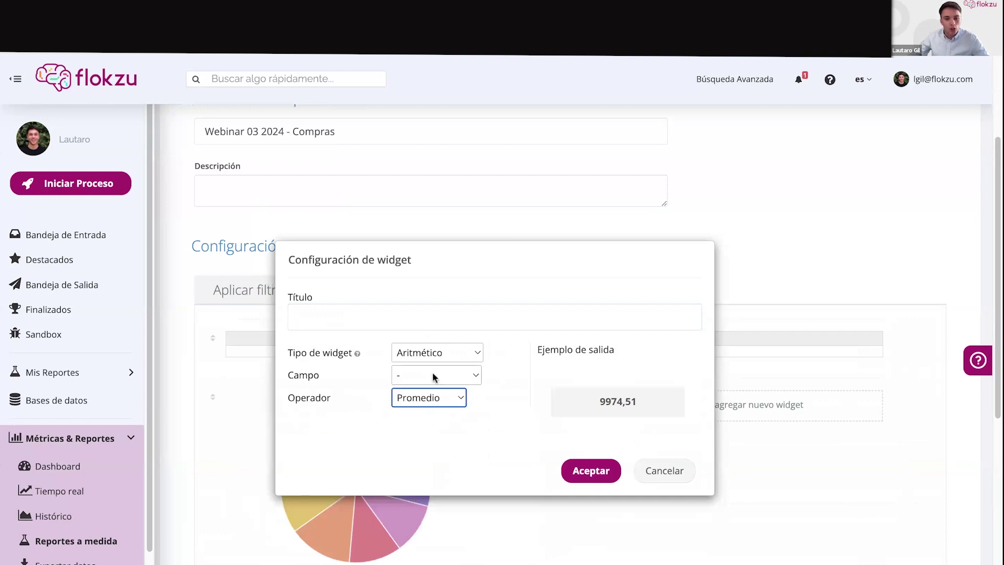
pyautogui.click(434, 368)
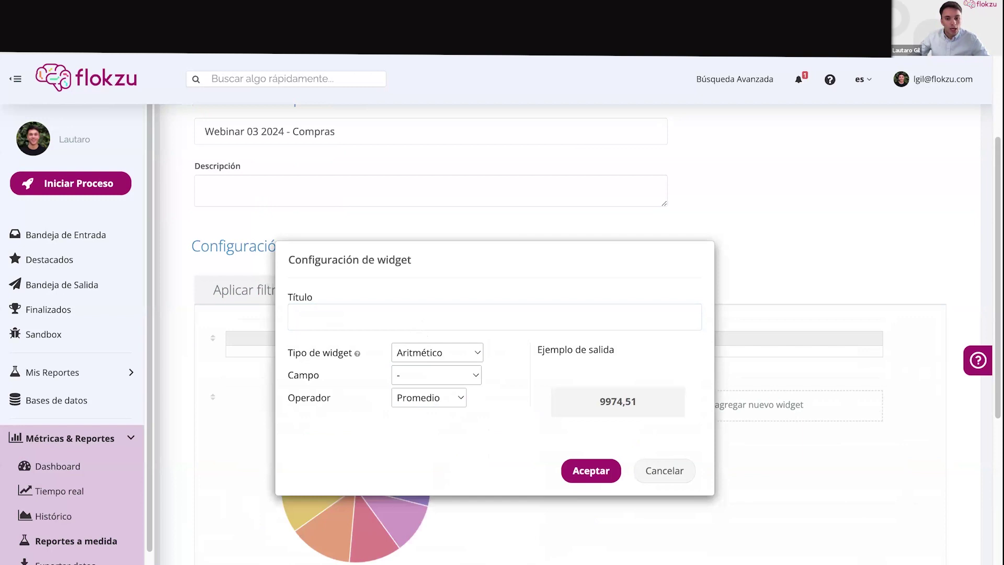
# - Configure the new widget as a Temporal line chart titled "Por fecha", with a Mensual interval on the "Fecha de inicio" field
pyautogui.click(441, 377)
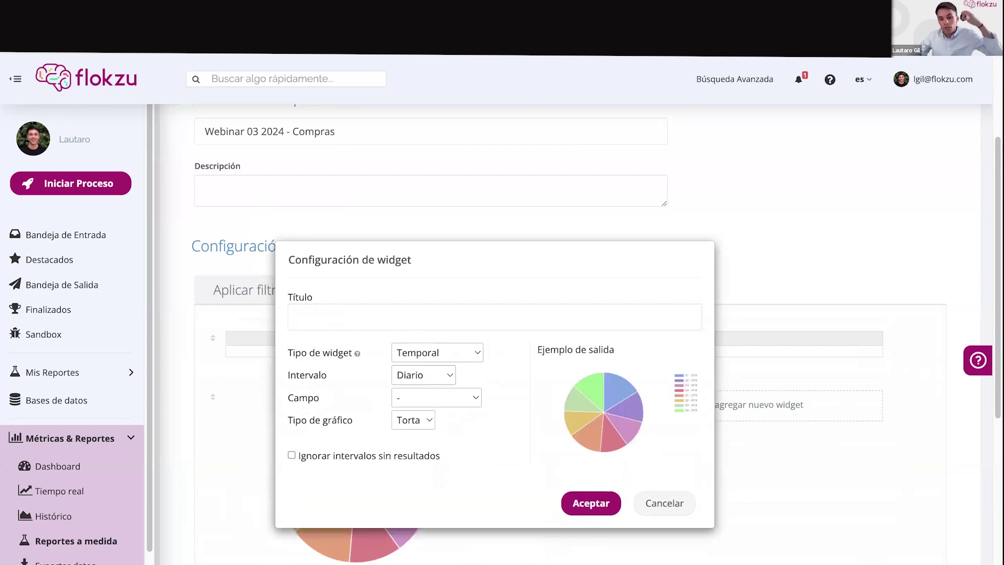
pyautogui.click(426, 413)
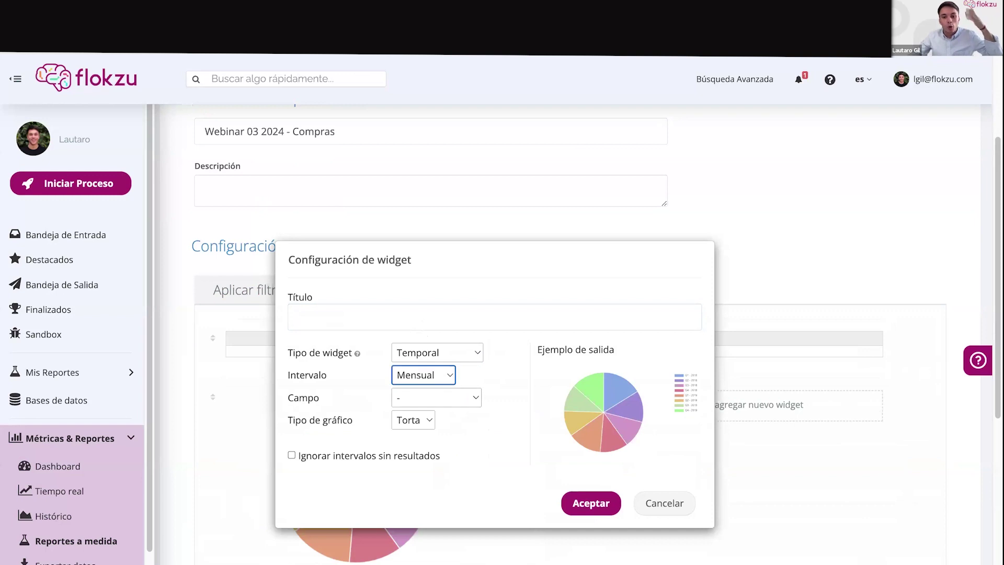
pyautogui.click(427, 420)
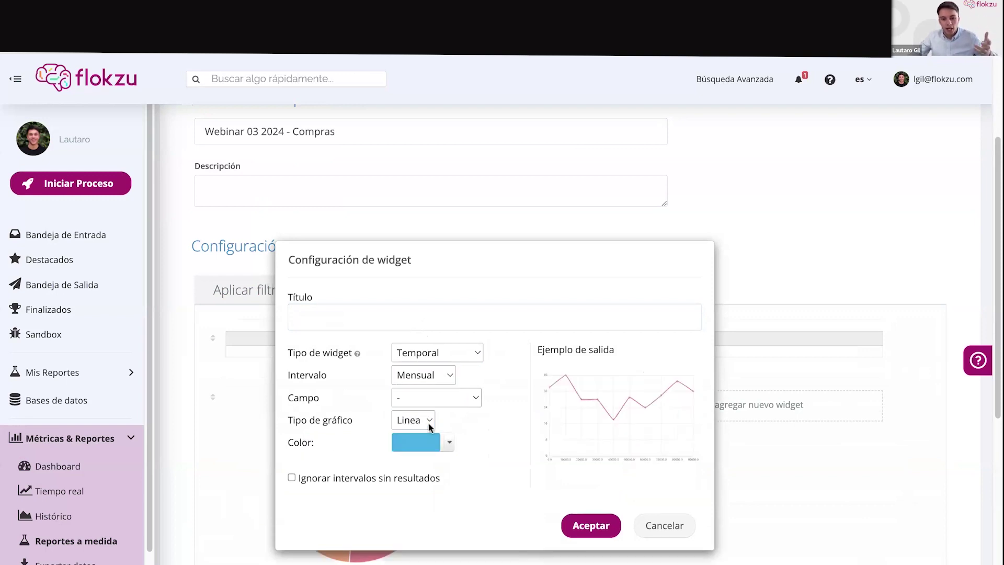
pyautogui.click(464, 403)
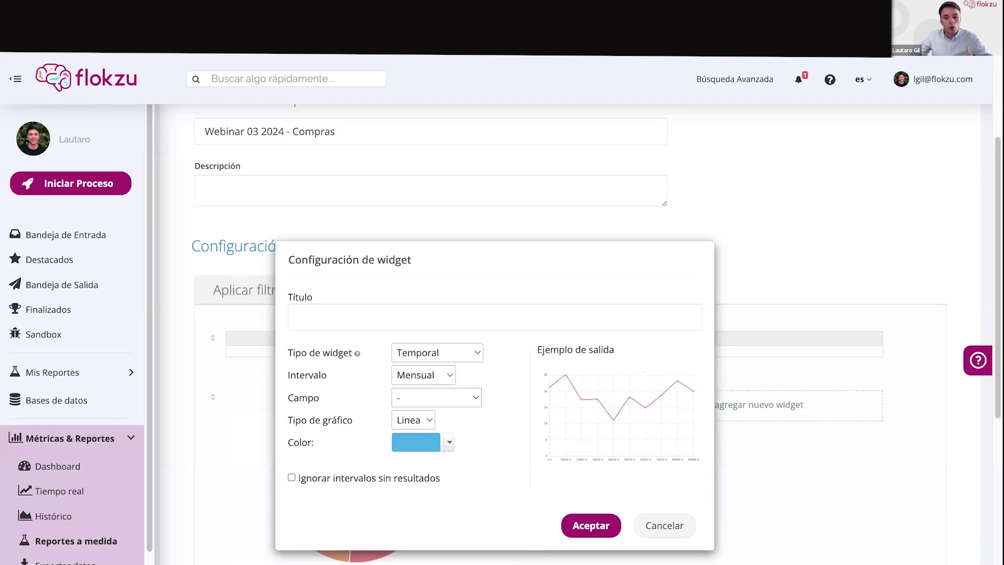
pyautogui.click(488, 437)
pyautogui.click(579, 518)
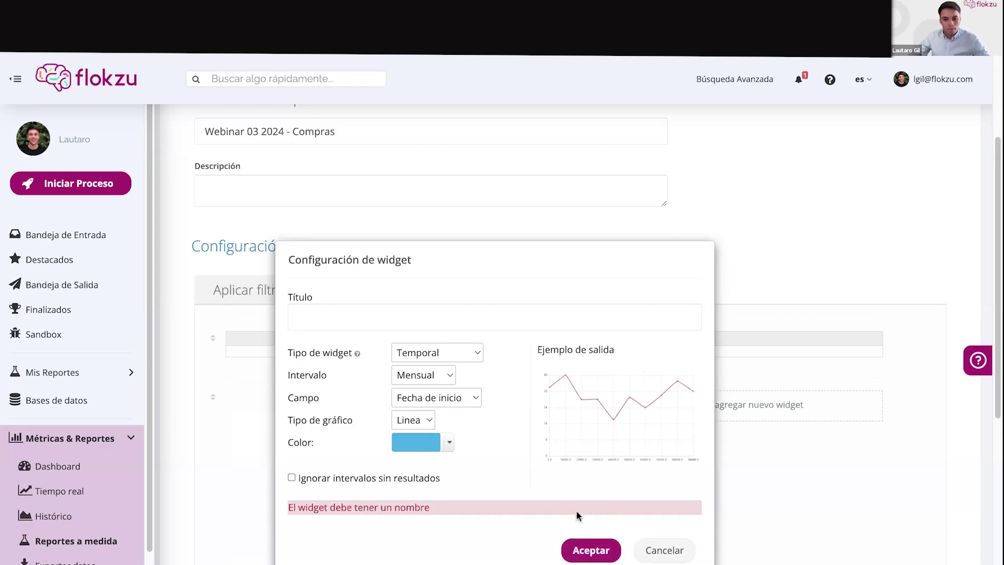
pyautogui.click(481, 313)
pyautogui.write('Por fecha')
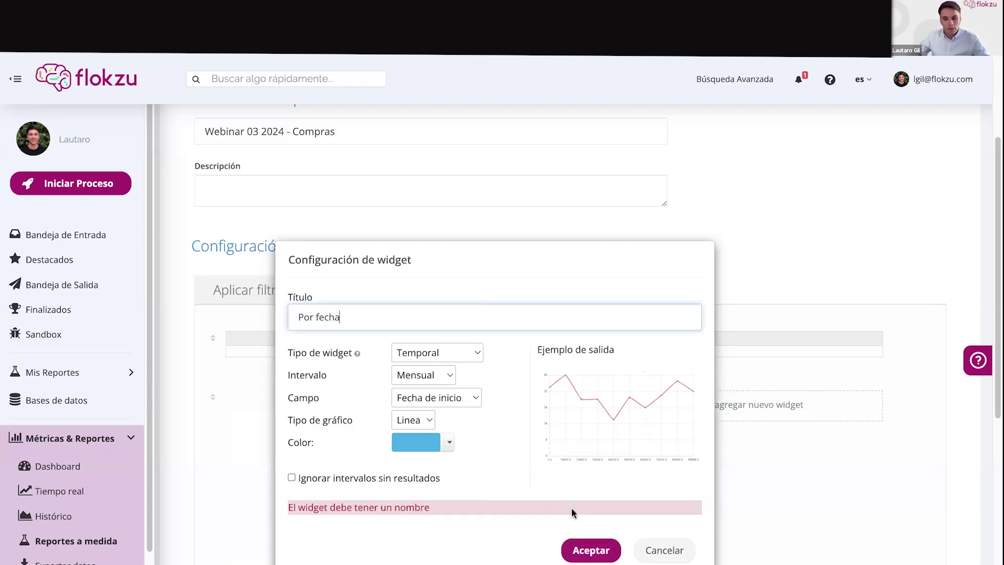
pyautogui.click(600, 551)
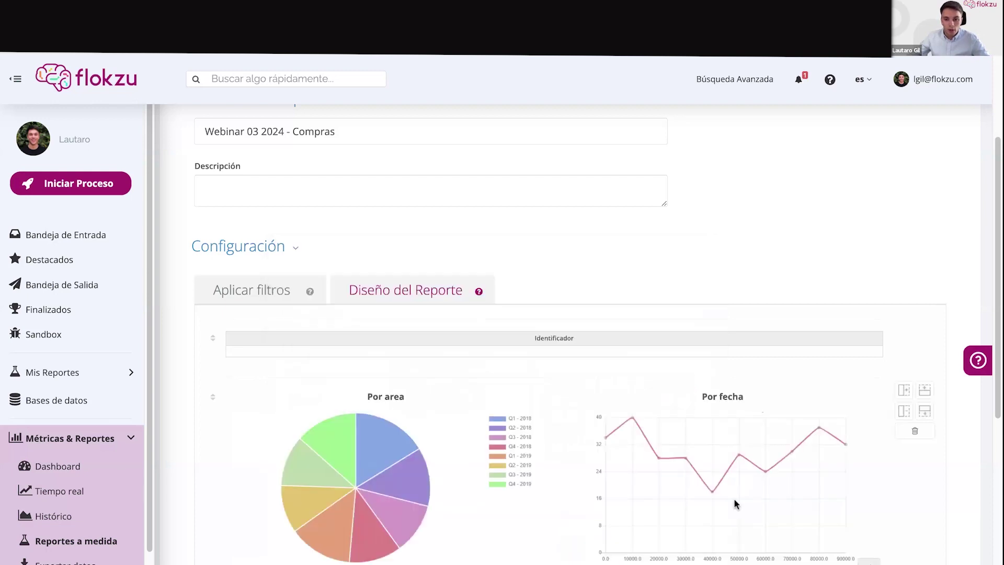
# - Save the report configuration and dismiss the notification
pyautogui.scroll(3, 746, 322)
pyautogui.click(889, 137)
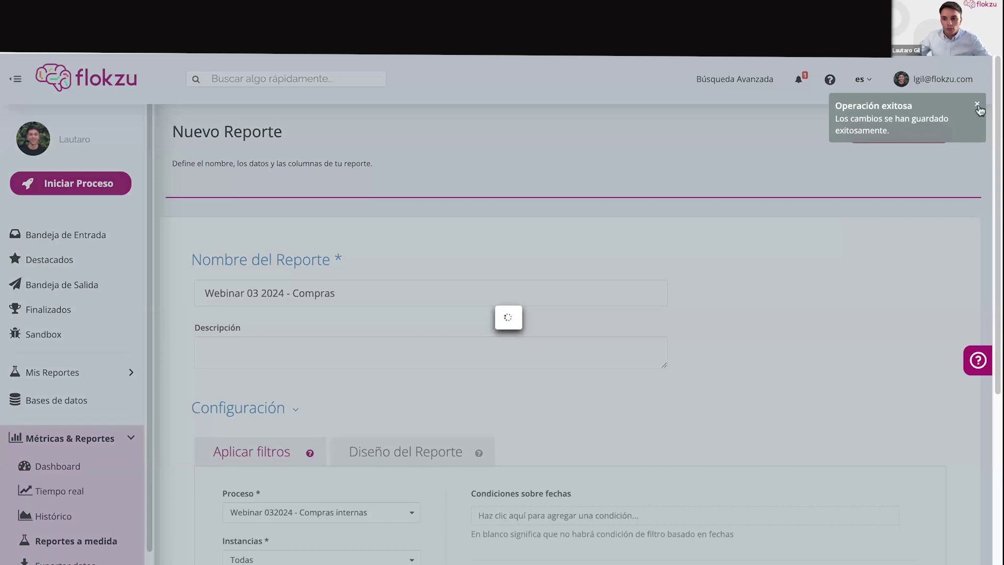
pyautogui.click(976, 105)
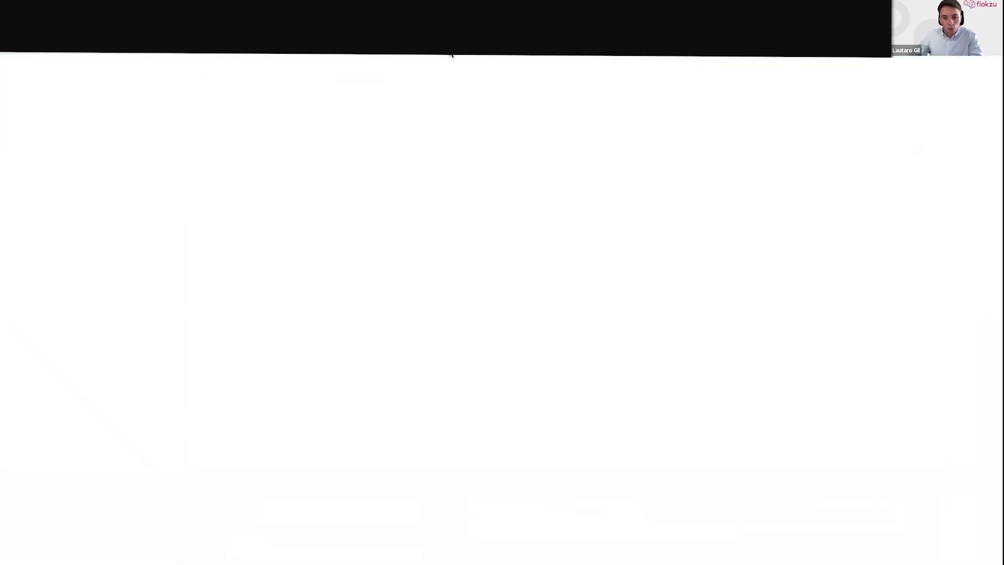
# - Examine the "Webinar 03 2024 - Compras" report, checking its instance list and the "Por area" and "Por fecha" charts
pyautogui.scroll(-5, 495, 276)
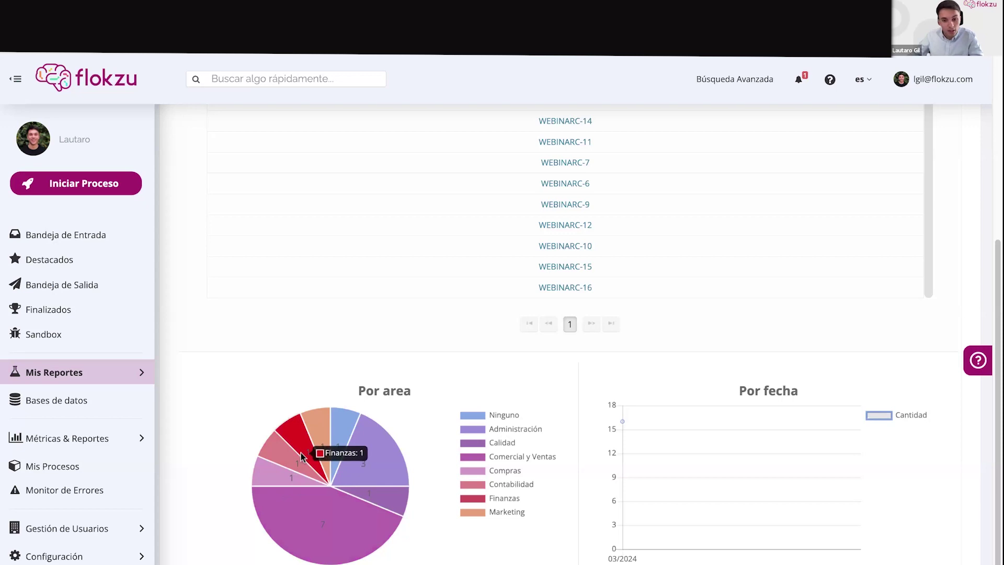
pyautogui.moveTo(624, 422)
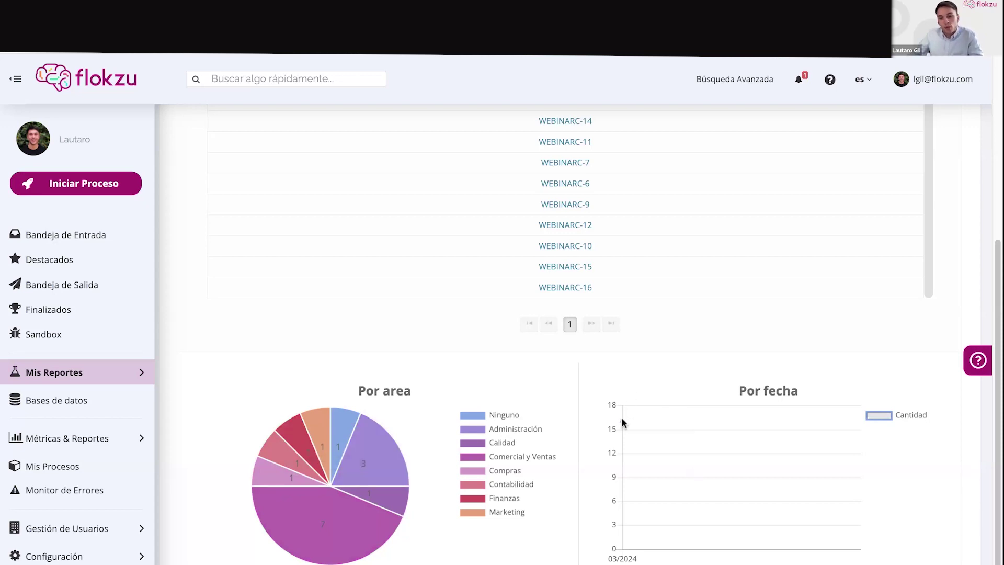
pyautogui.scroll(1, 606, 413)
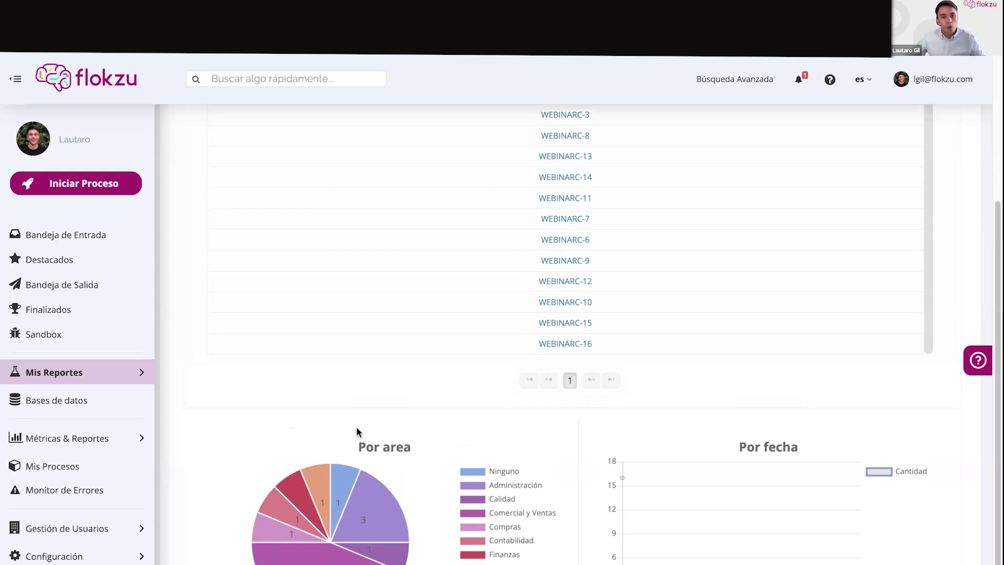
pyautogui.scroll(-1, 356, 425)
pyautogui.scroll(1, 437, 246)
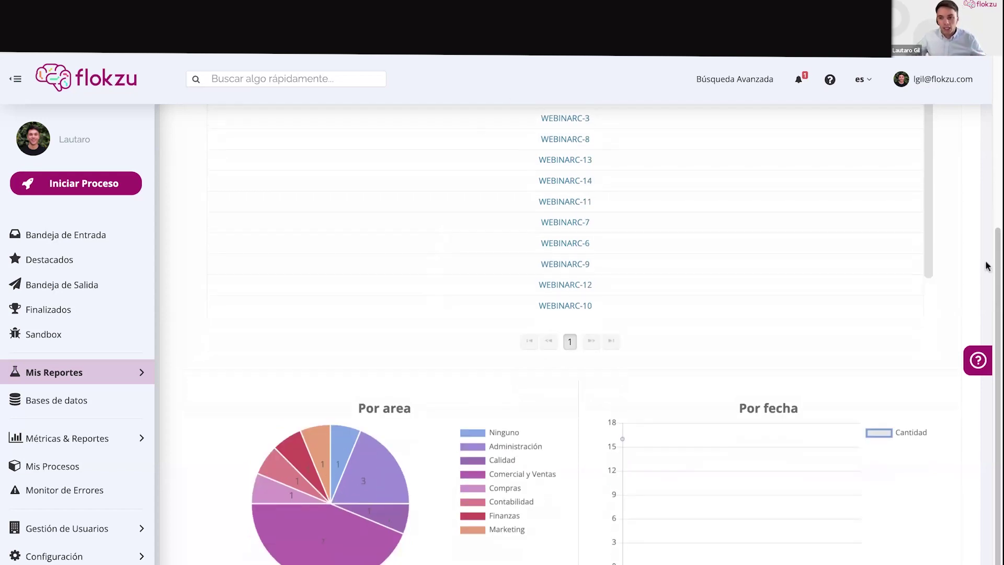
pyautogui.scroll(5, 984, 266)
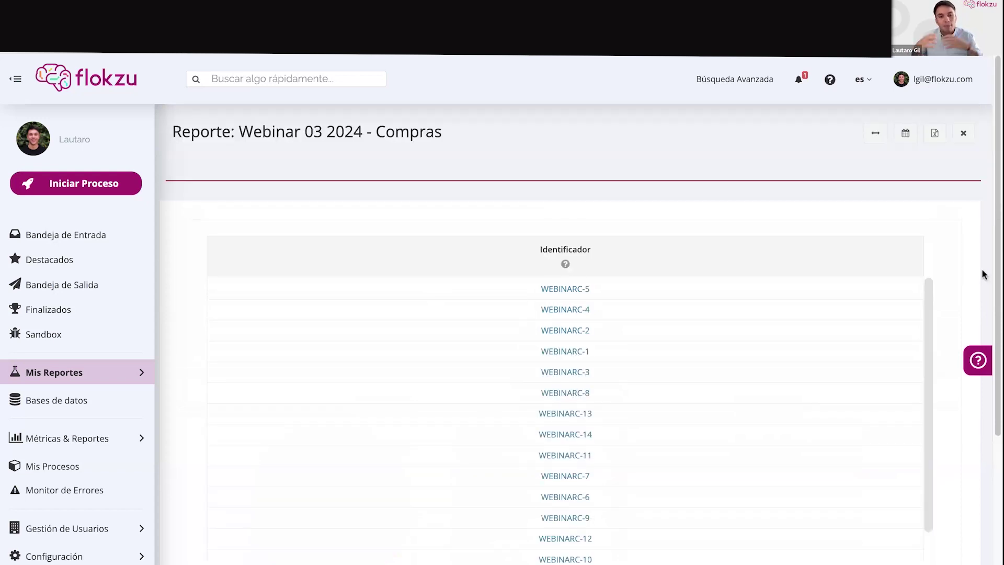